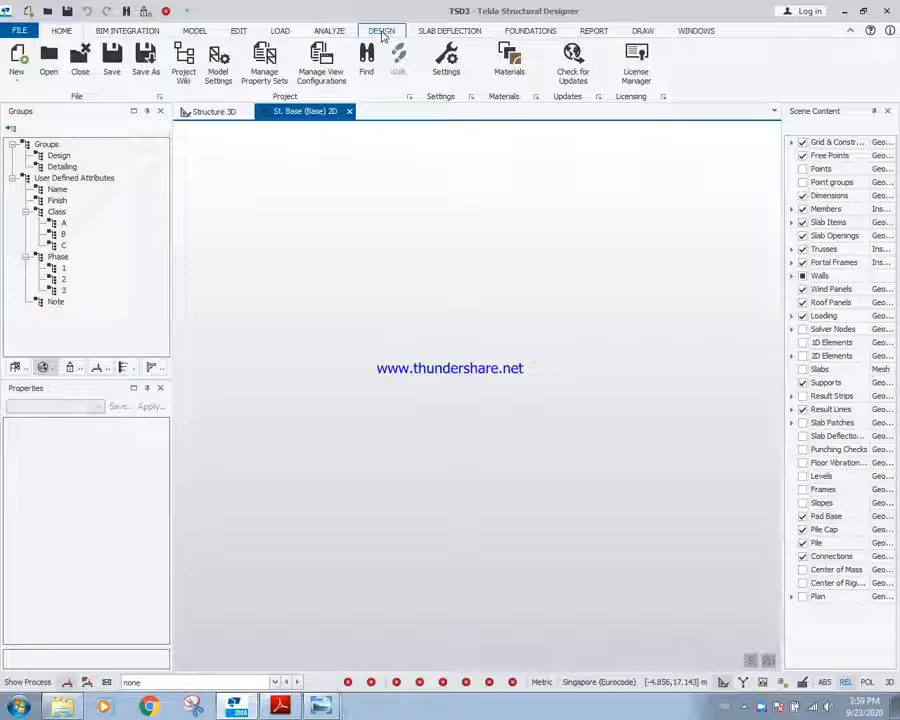
- Make USA Settings the active settings set and start a new project with it
click(382, 31)
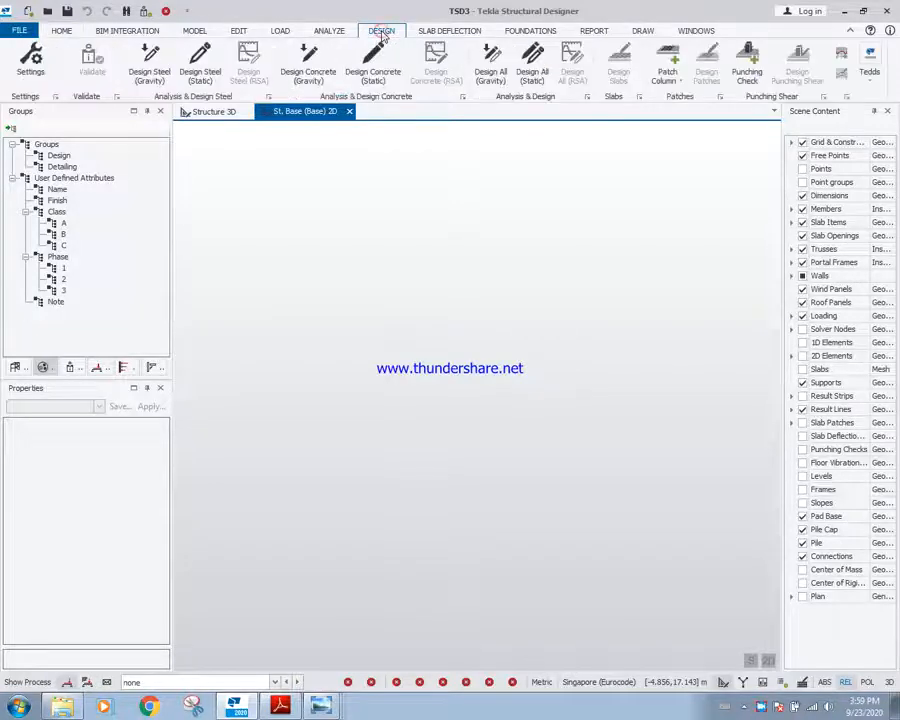
click(62, 31)
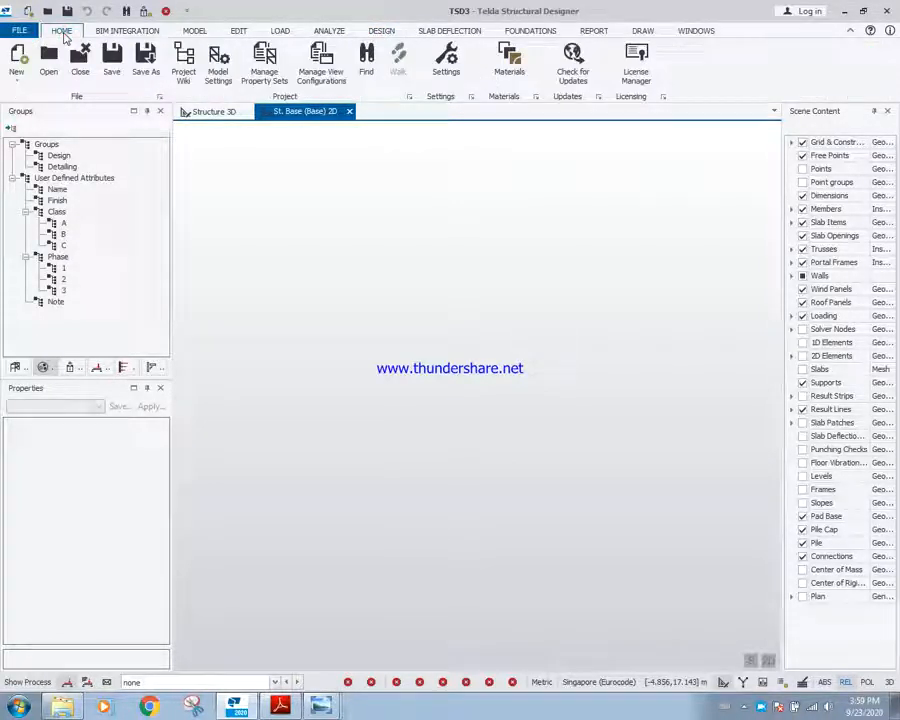
click(446, 68)
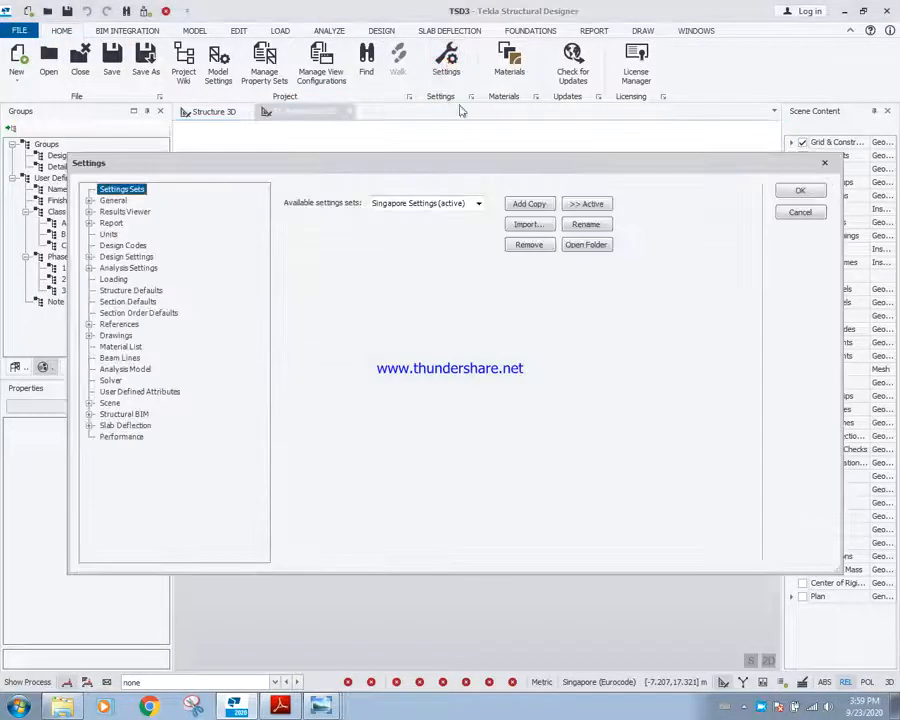
click(478, 204)
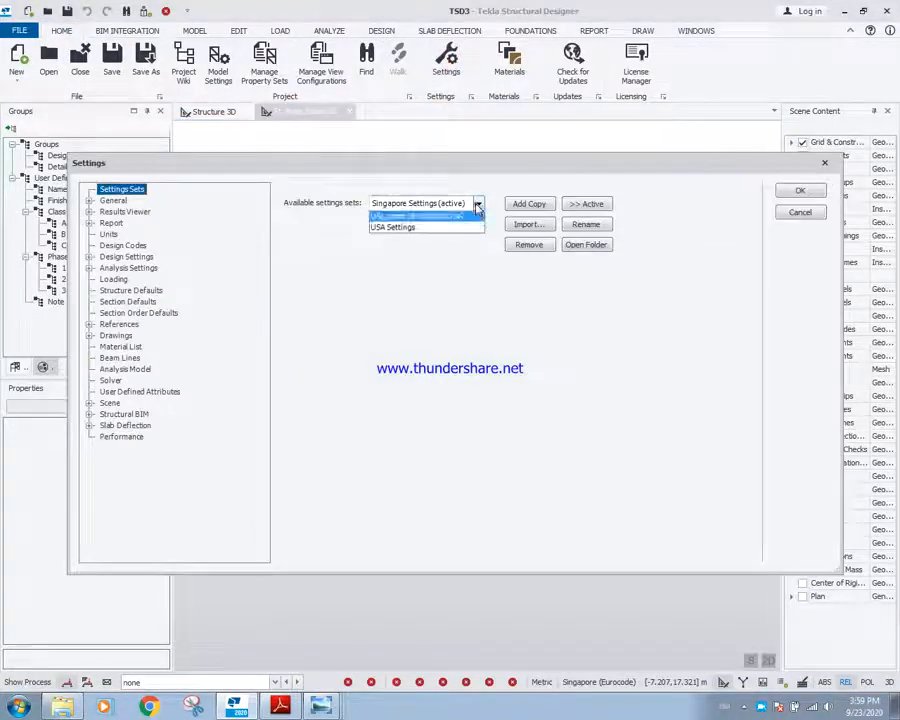
click(420, 217)
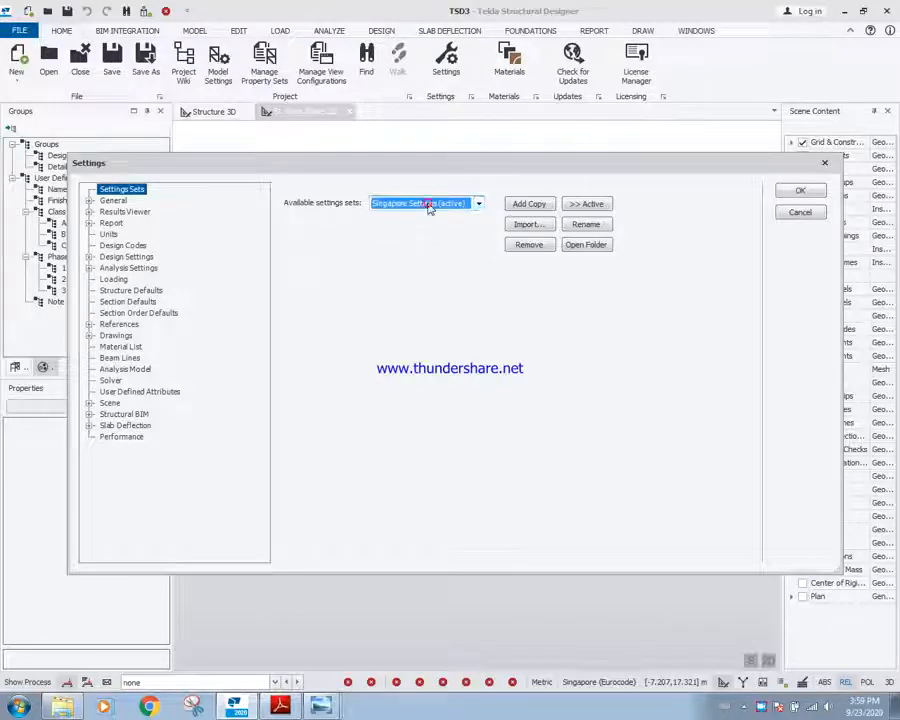
click(478, 204)
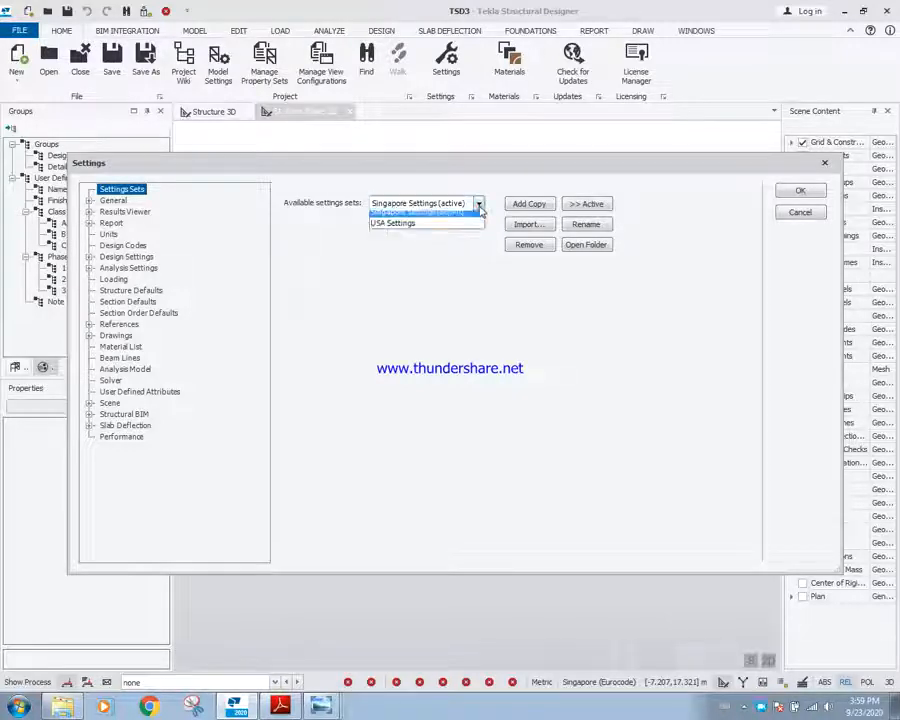
click(409, 229)
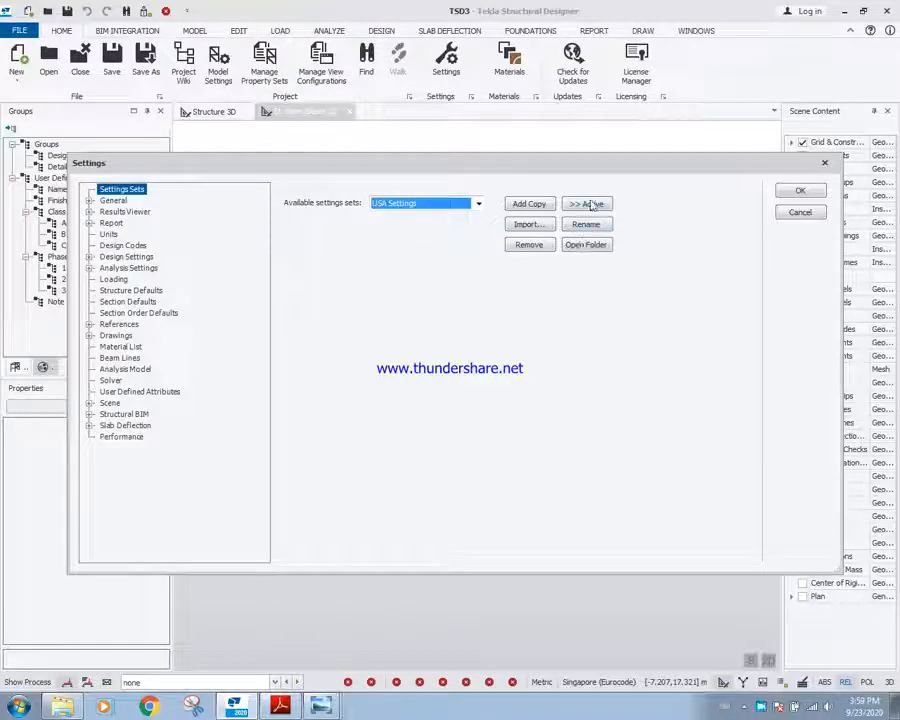
click(591, 204)
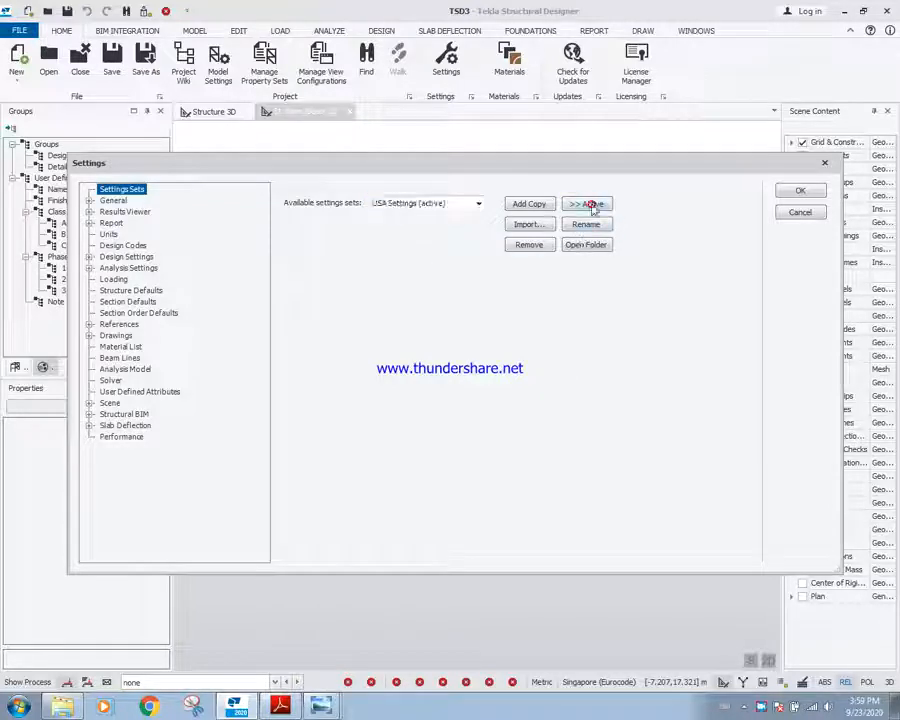
click(807, 194)
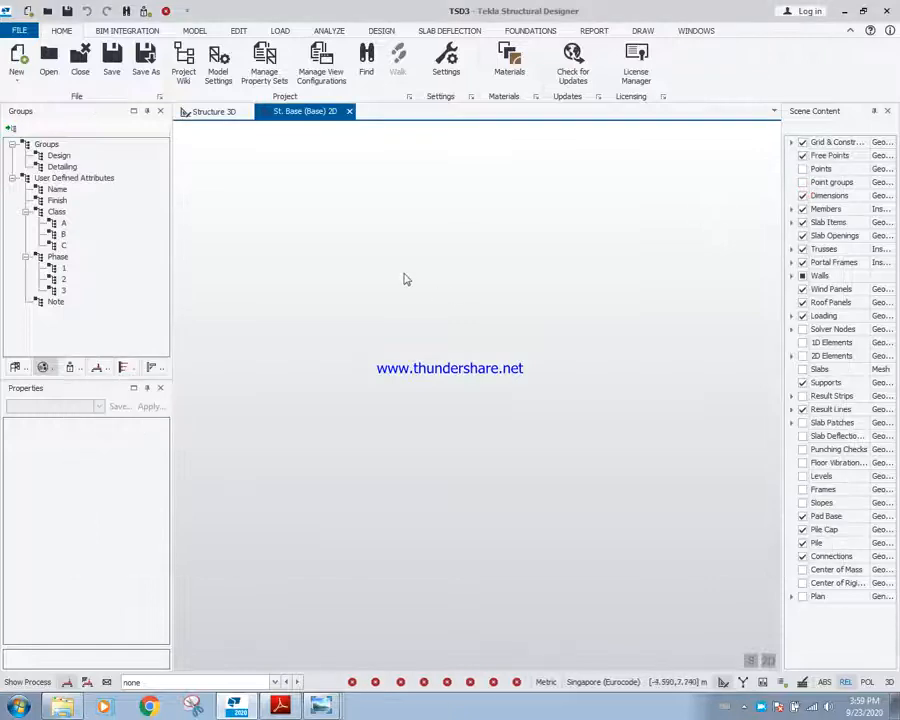
click(15, 60)
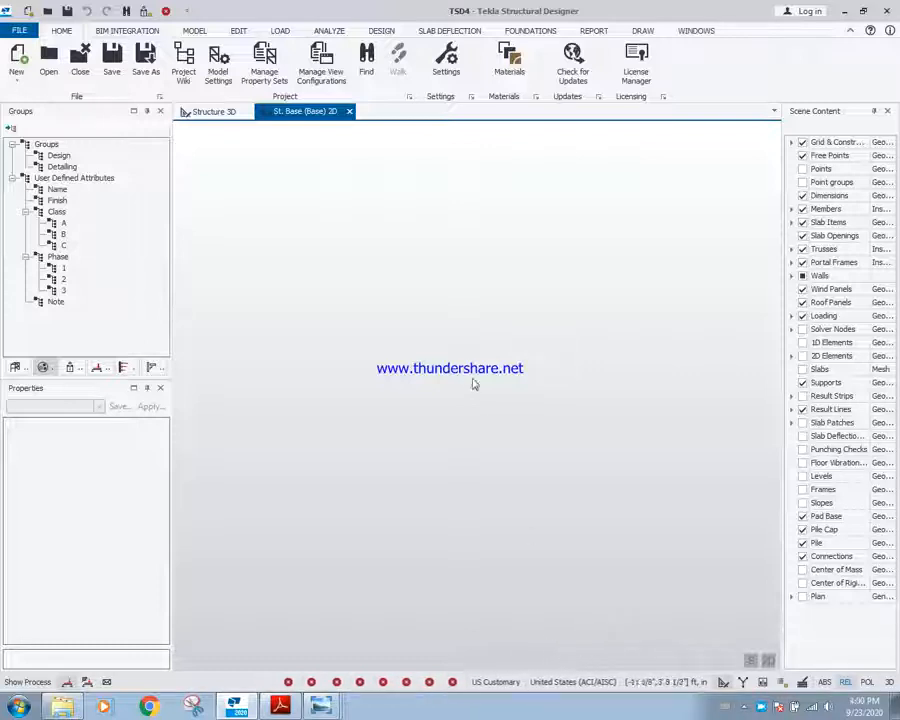
- Make Singapore Settings the active settings set and start a new project with it
click(447, 60)
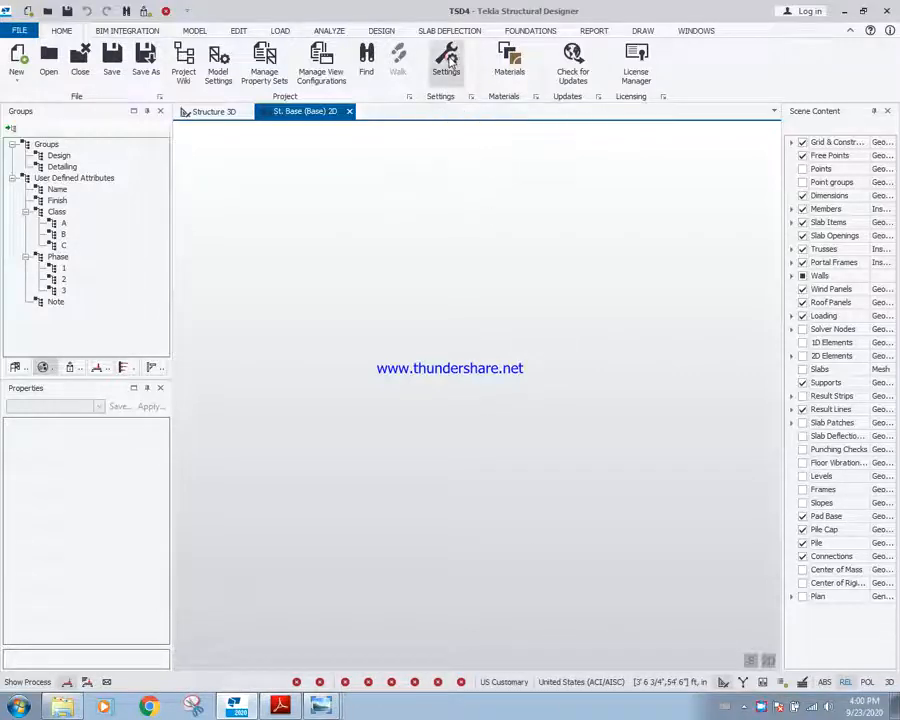
click(478, 204)
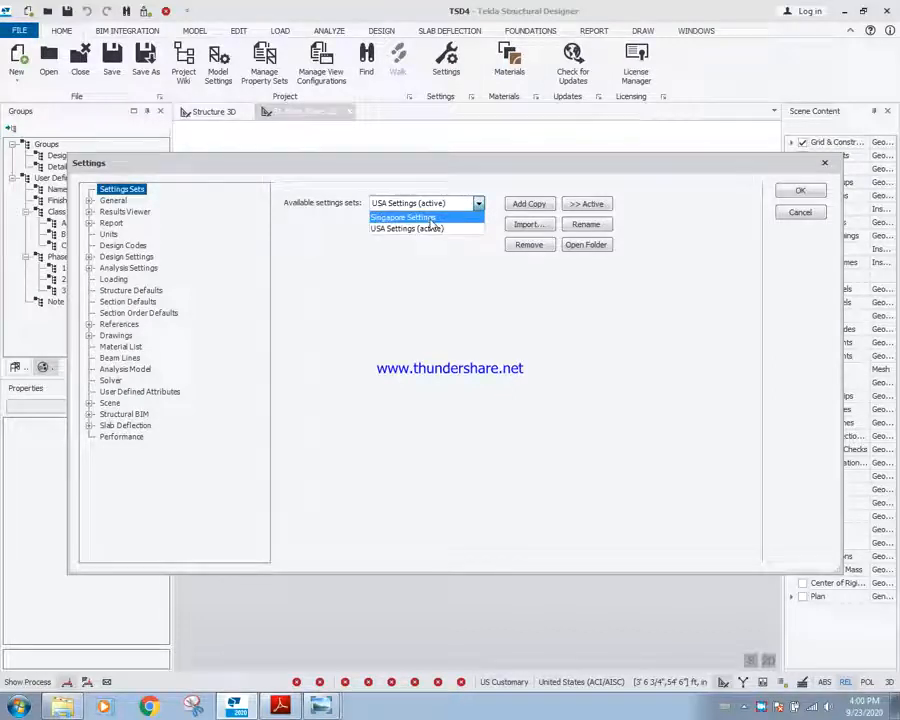
click(431, 218)
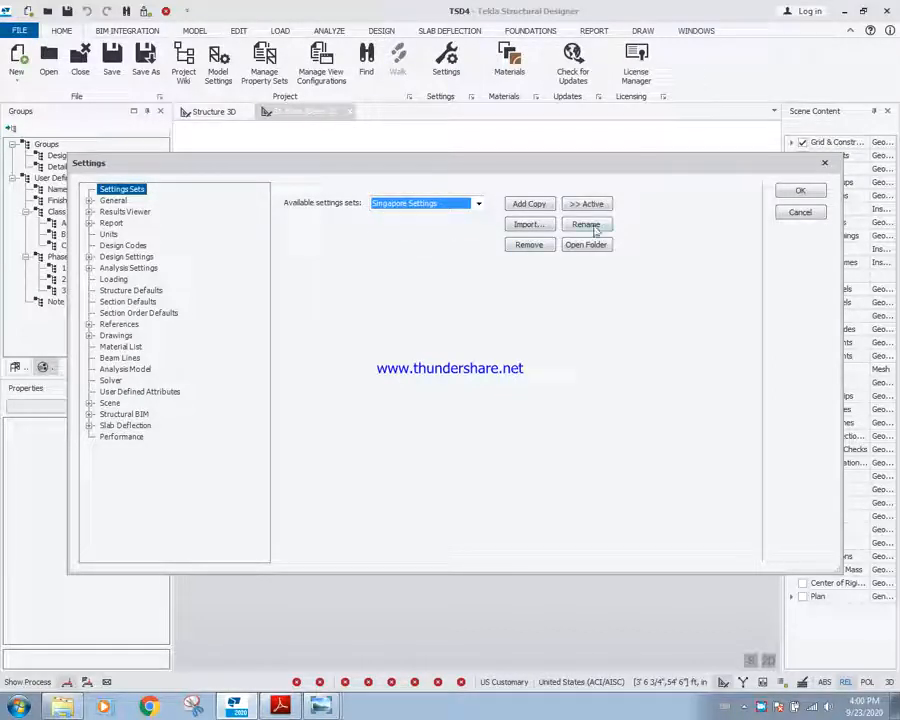
click(587, 204)
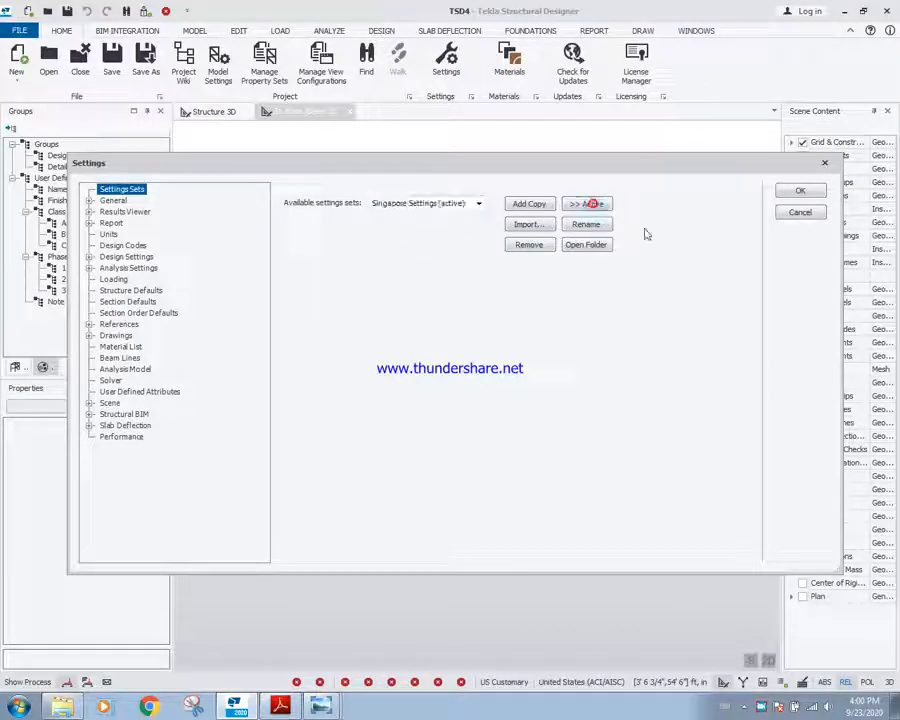
click(805, 194)
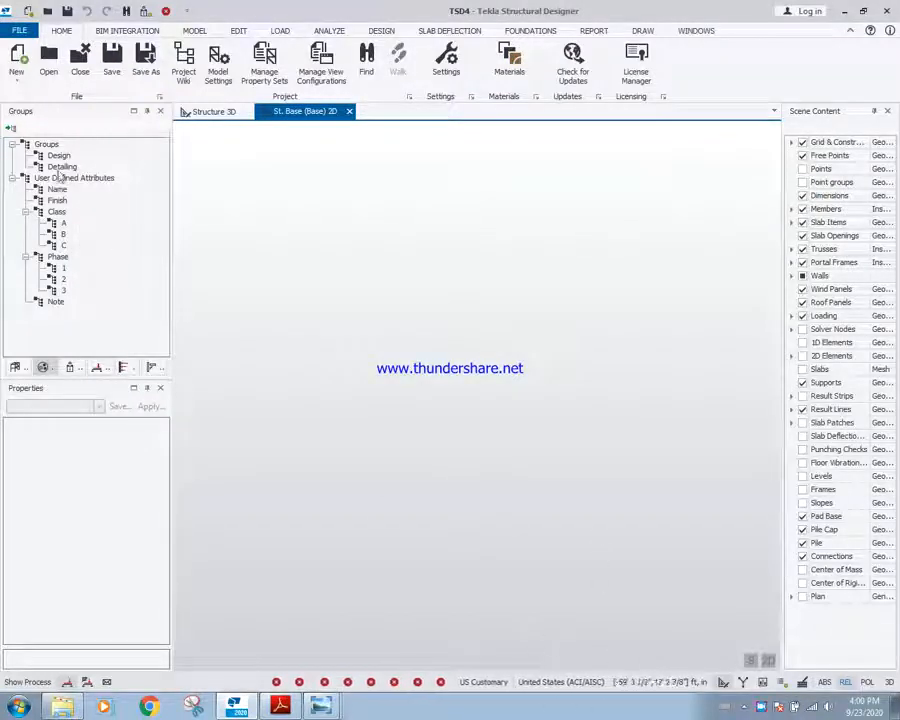
click(18, 57)
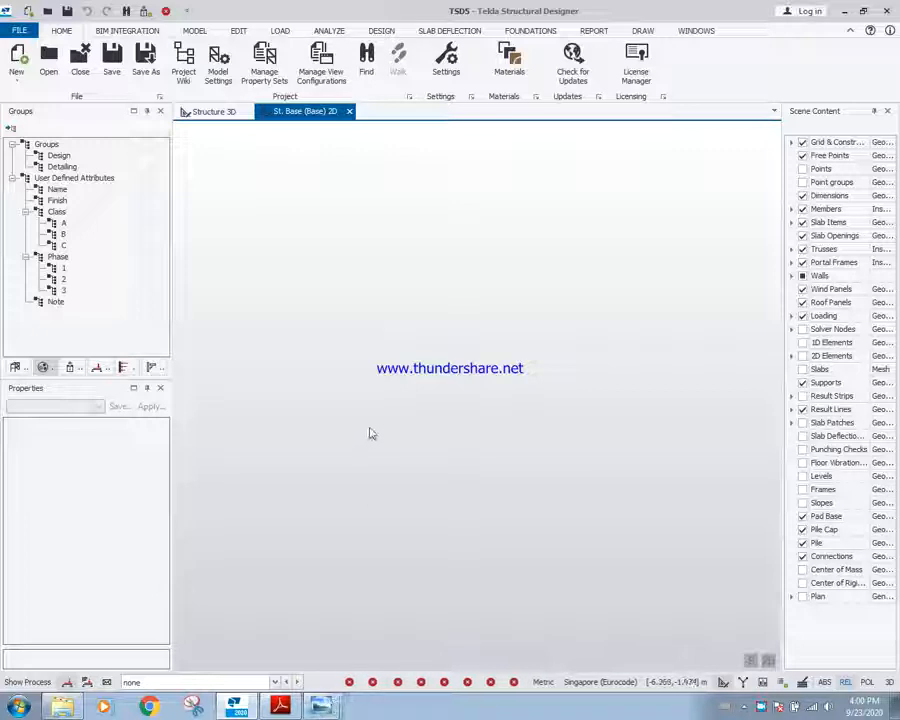
- Switch to Windows Photo Viewer and read the enlarged reference image describing the main screen's parts, and return to the empty project
click(759, 706)
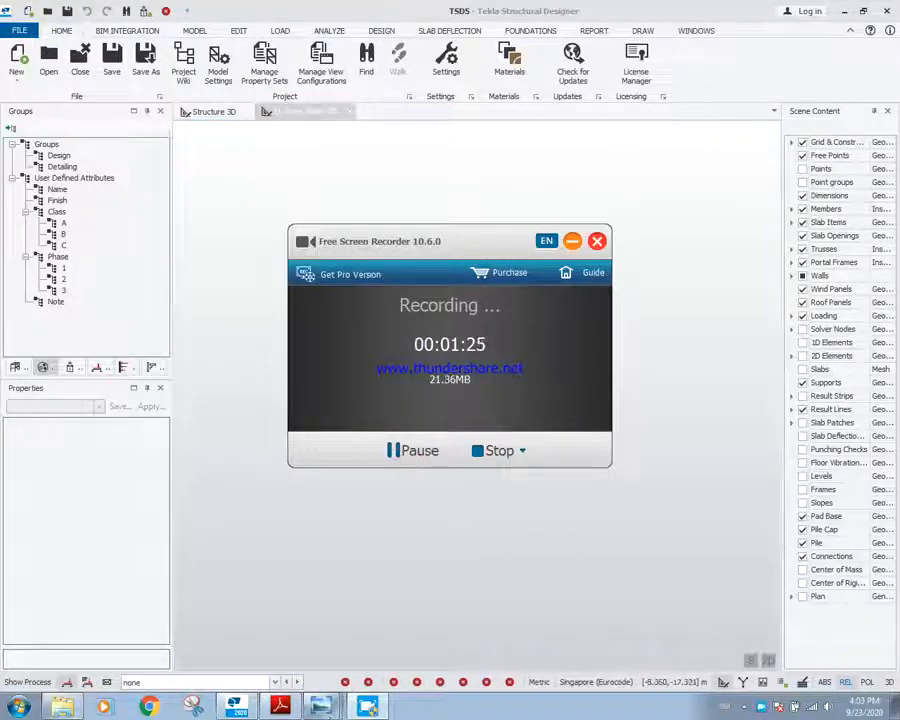
click(320, 706)
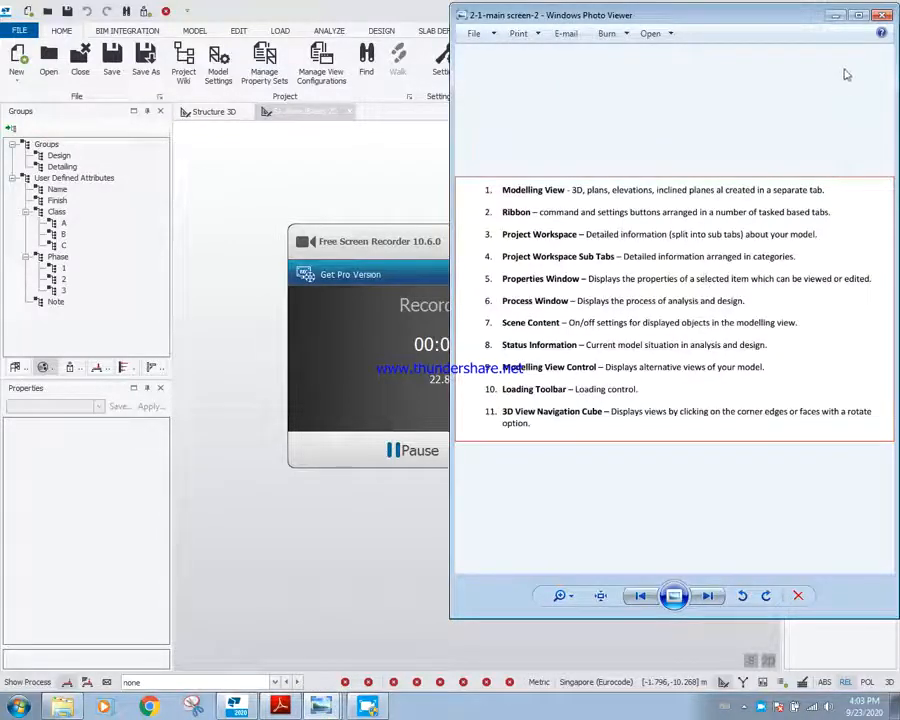
click(858, 15)
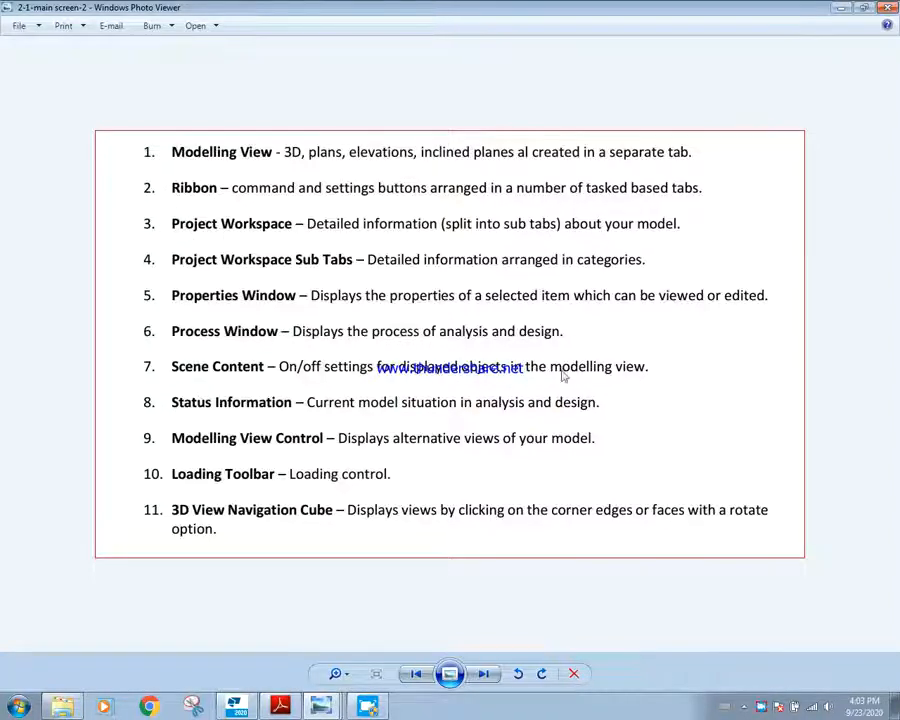
click(842, 10)
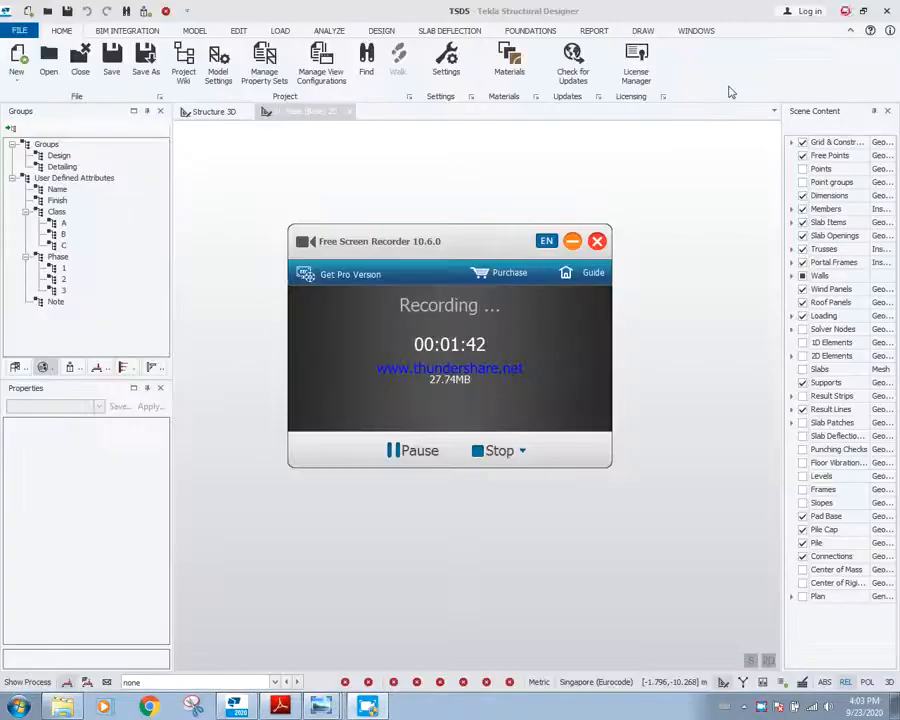
click(571, 244)
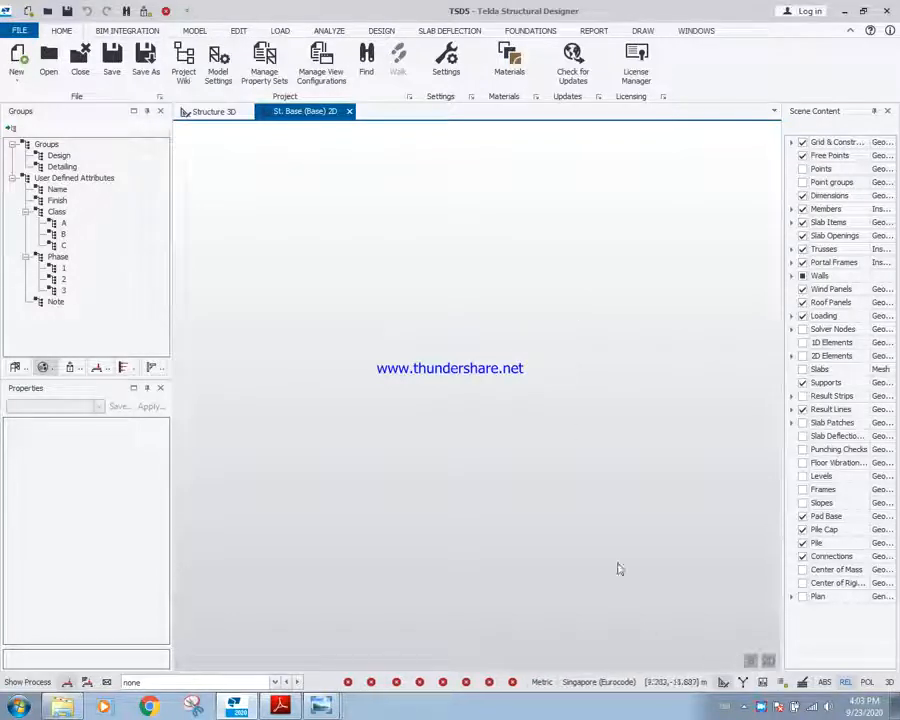
- Browse the reference images in Windows Photo Viewer to examine the building's 3D view and floor plan, and return to Tekla Structural Designer
click(321, 708)
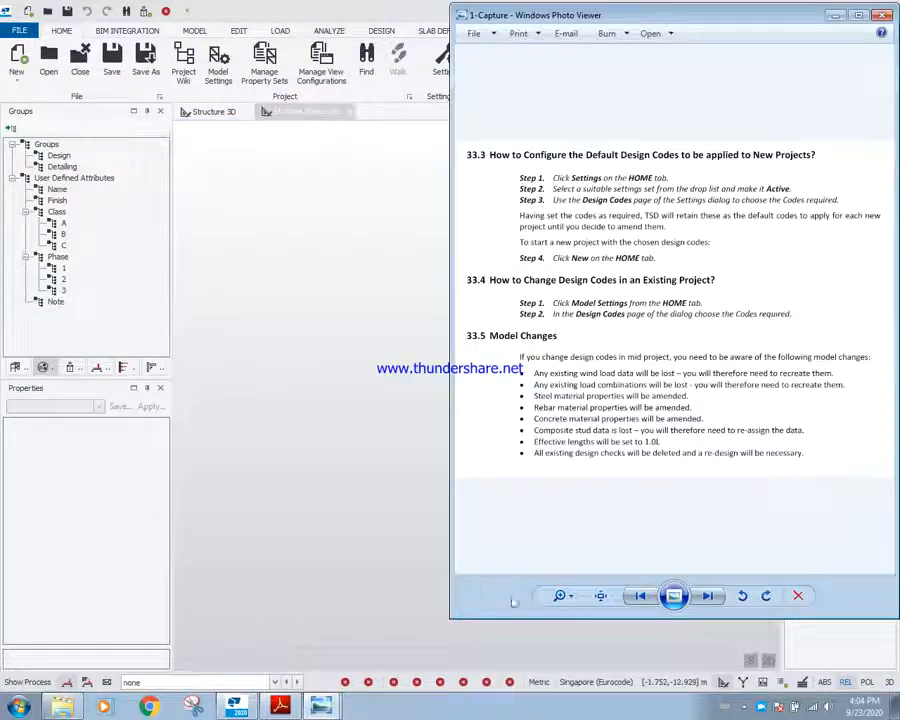
click(710, 597)
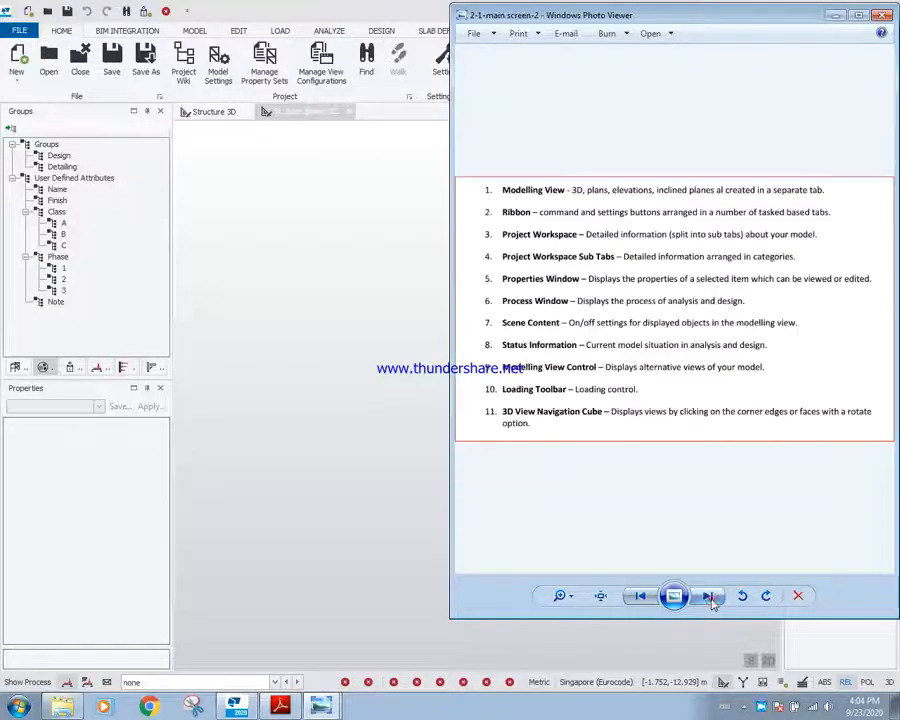
click(711, 597)
click(711, 597)
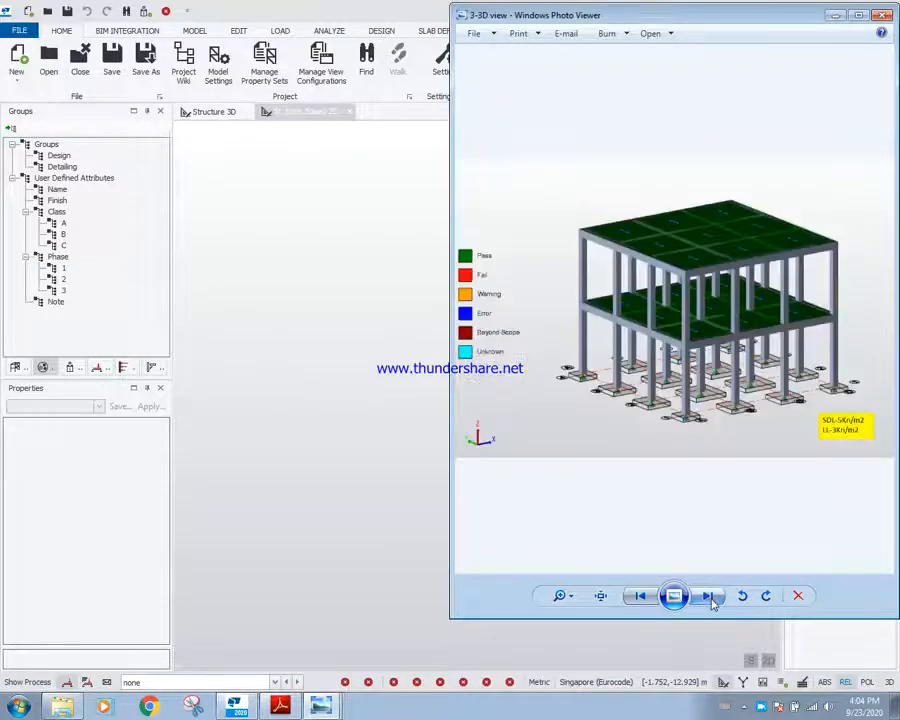
click(711, 597)
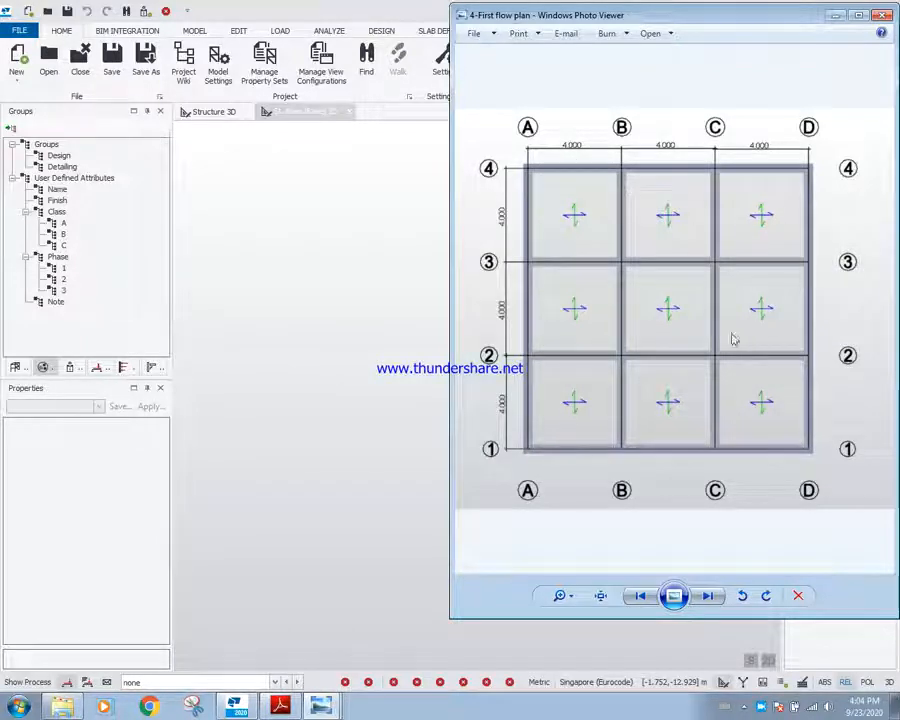
click(330, 255)
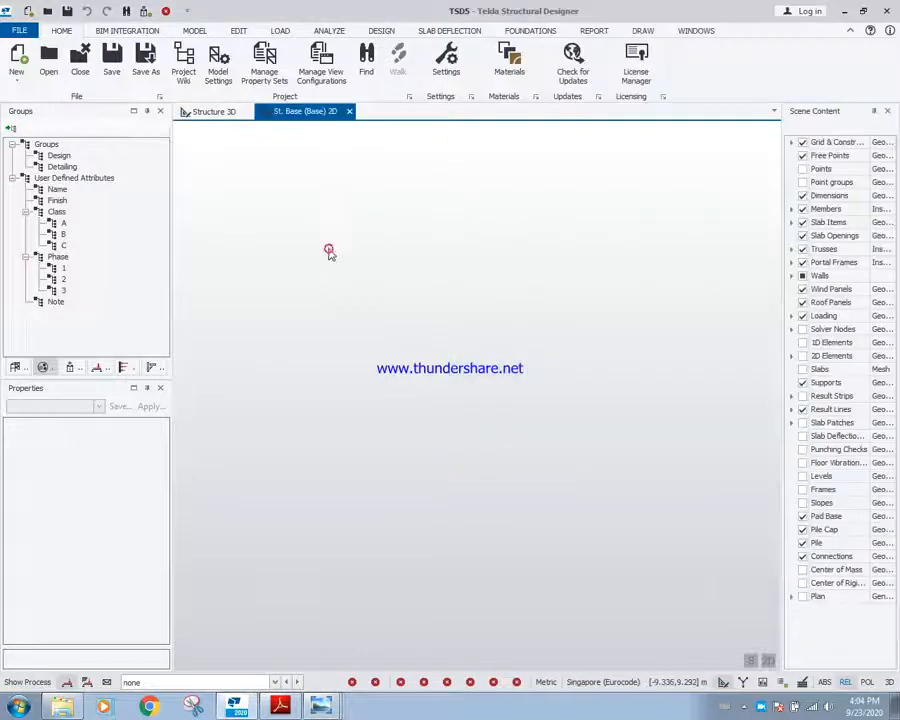
- Insert two construction levels above the Base level in the Construction Levels table
click(196, 31)
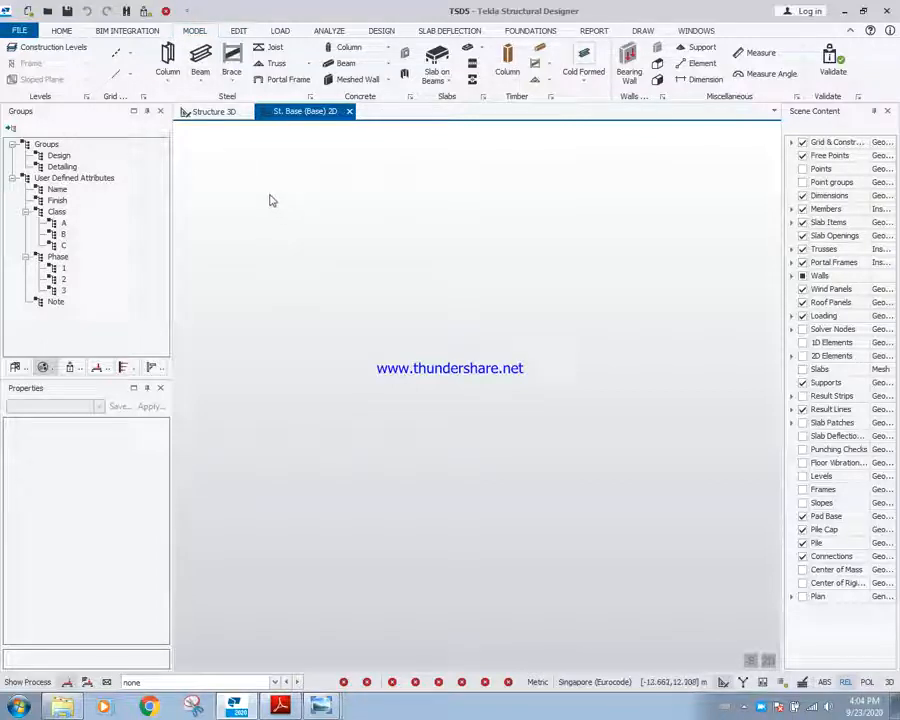
click(46, 55)
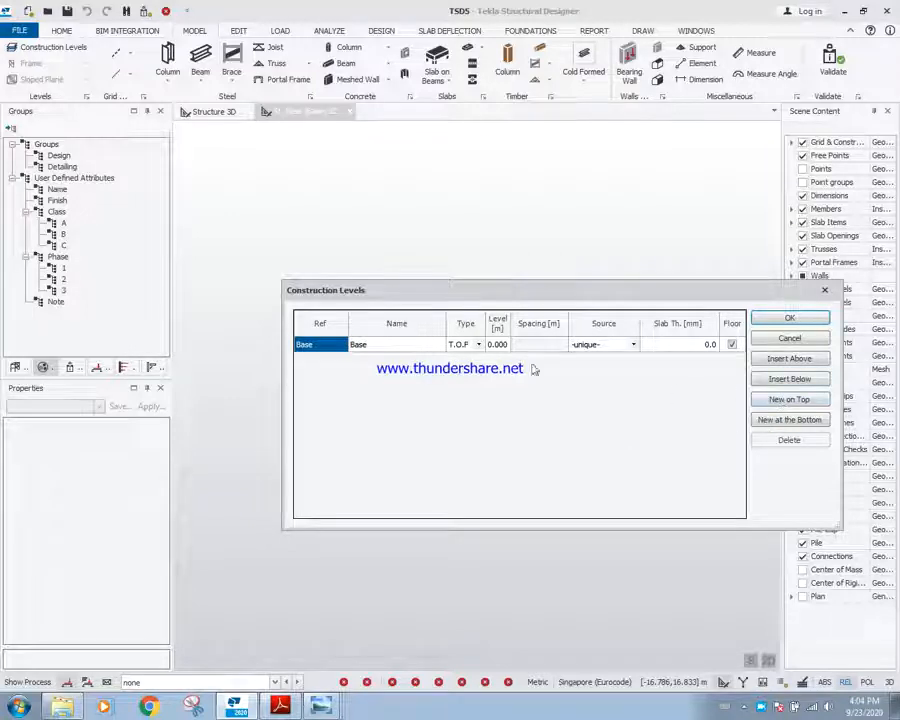
click(779, 362)
click(779, 362)
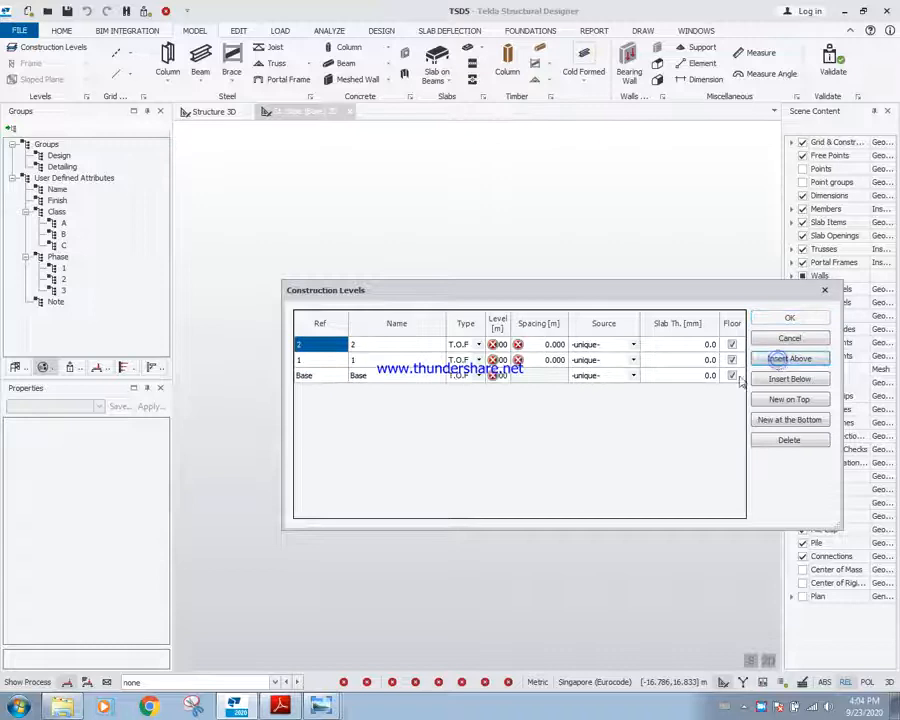
- Name the construction levels, from the base upwards, Level 1, Level 2 and Level 3 (Roof)
click(374, 375)
click(387, 376)
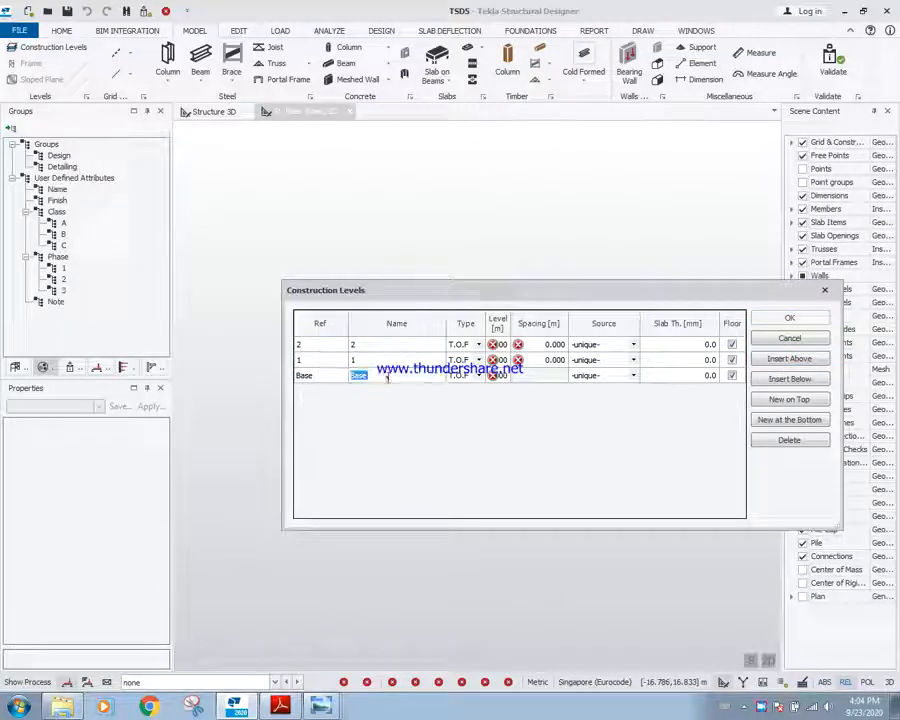
key(BackSpace)
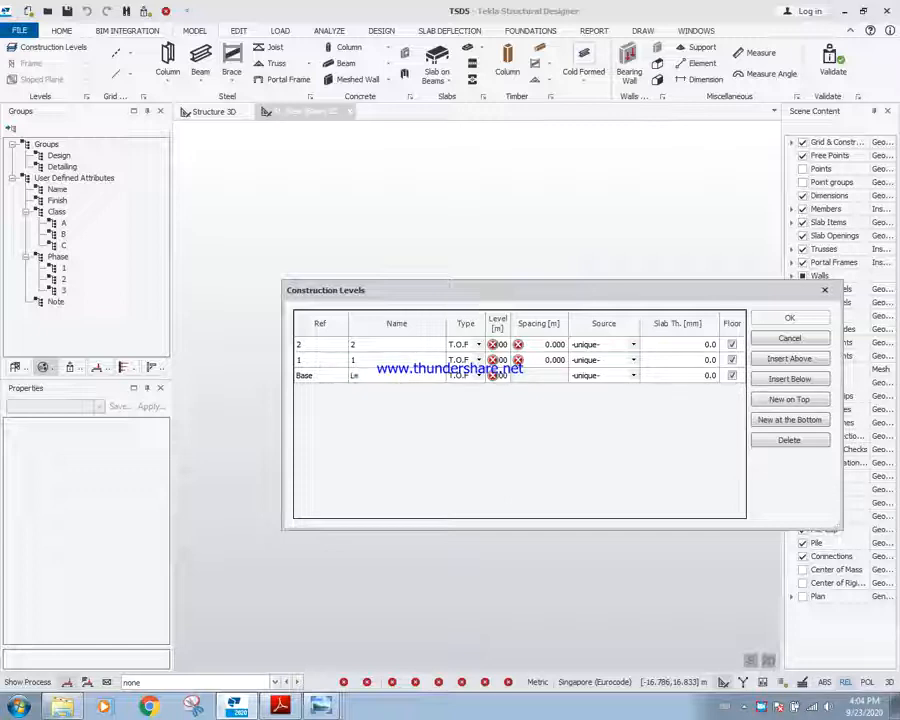
text(Level 1)
click(372, 360)
text(Le)
click(372, 346)
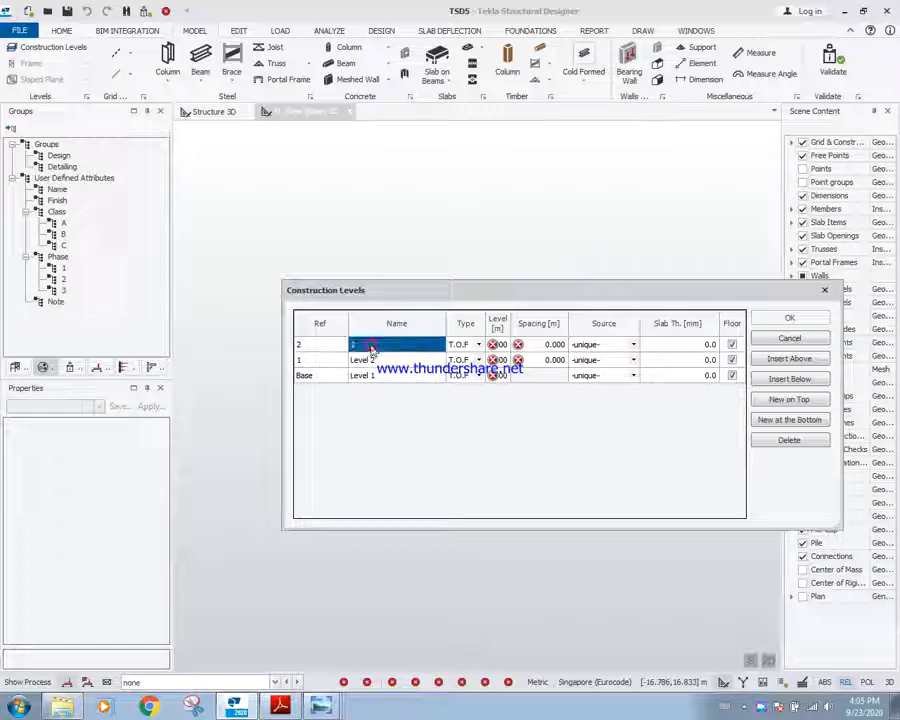
text(Level )
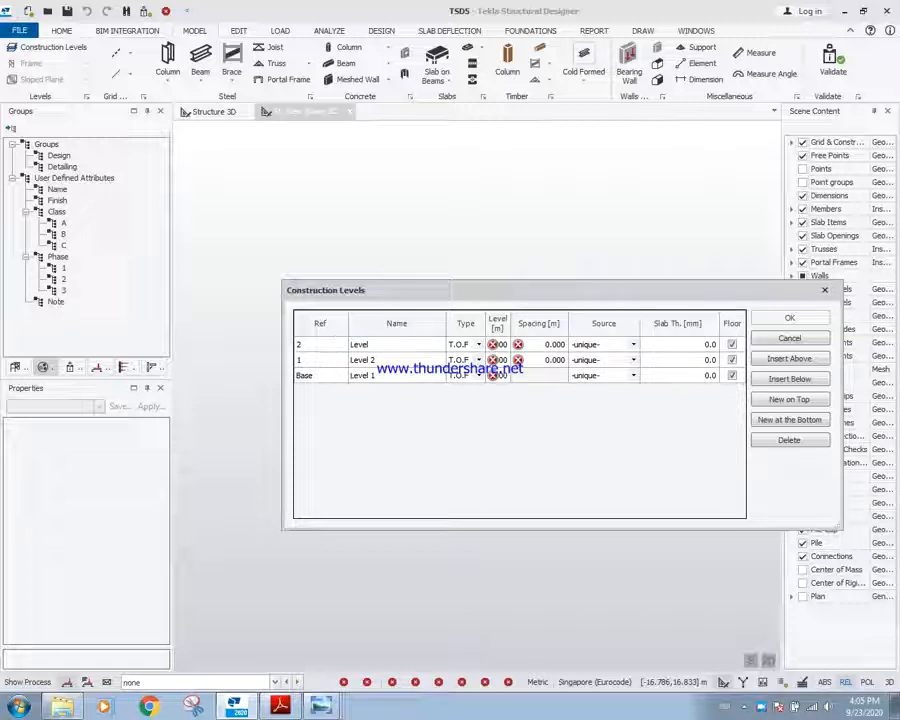
text(3 ()
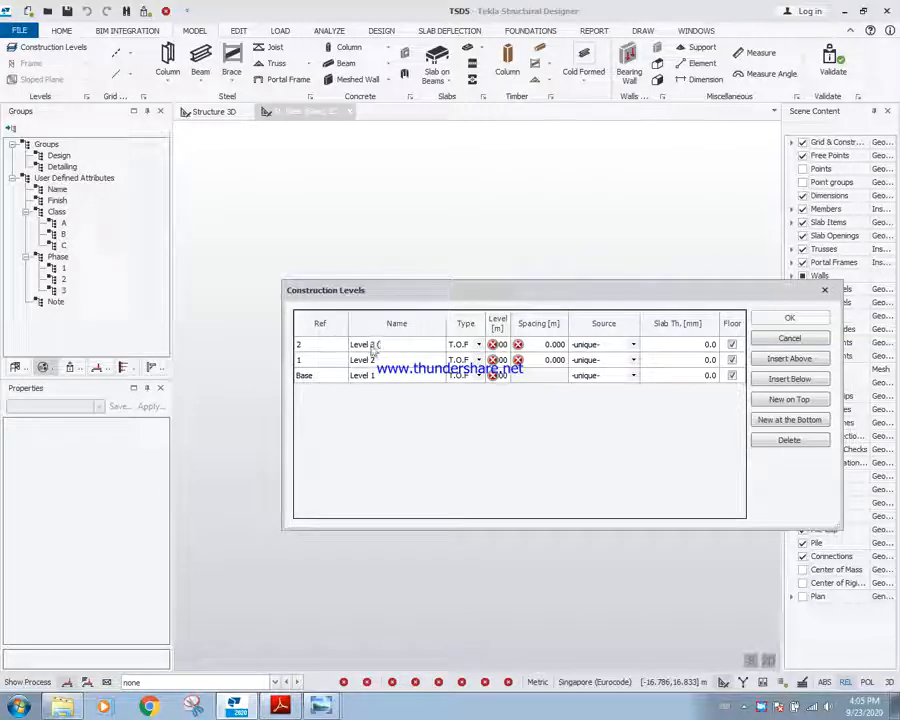
text(Roof))
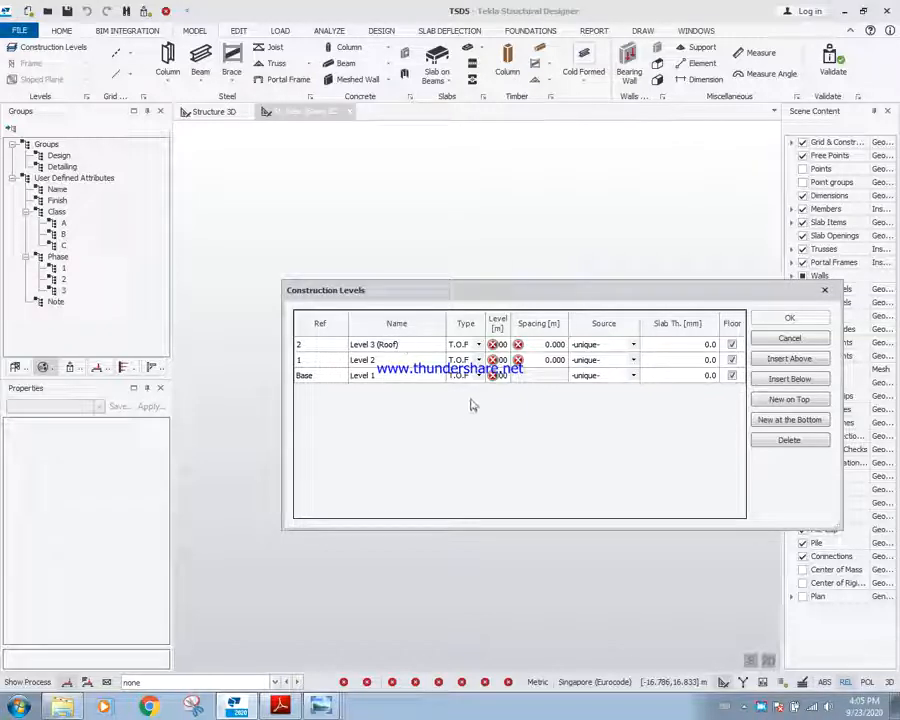
- Set the spacing of Level 2 and Level 3 (Roof) to 5 m each in the Construction Levels table
click(545, 362)
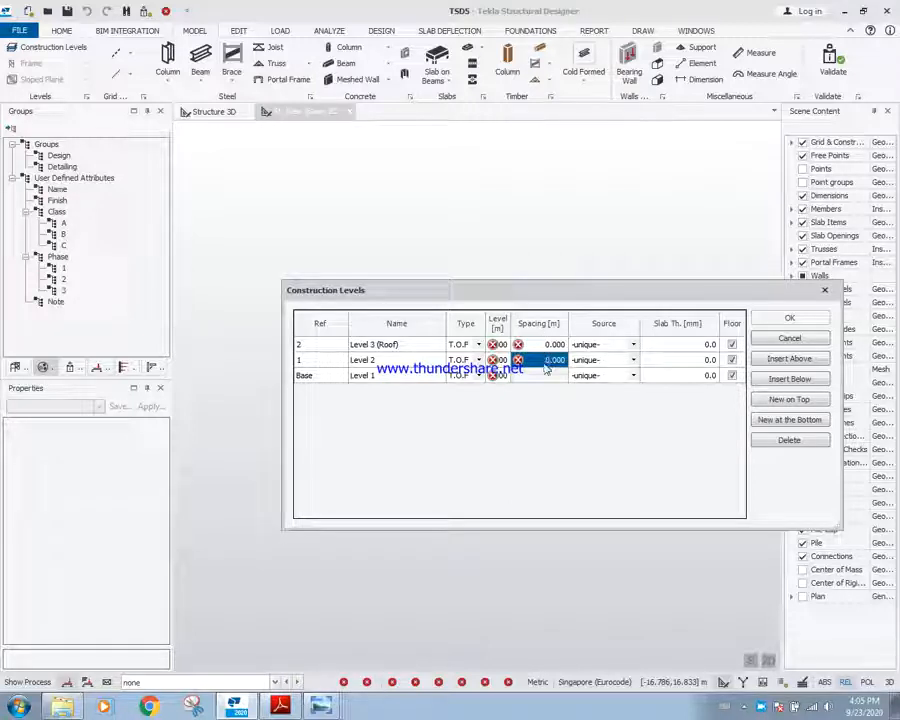
text(5)
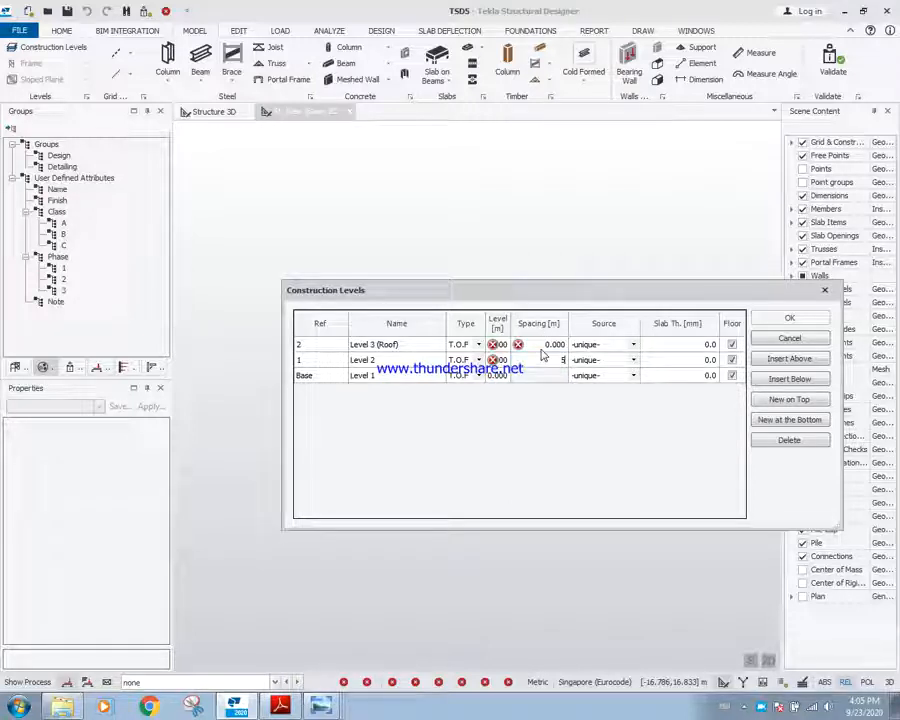
click(545, 346)
text(5)
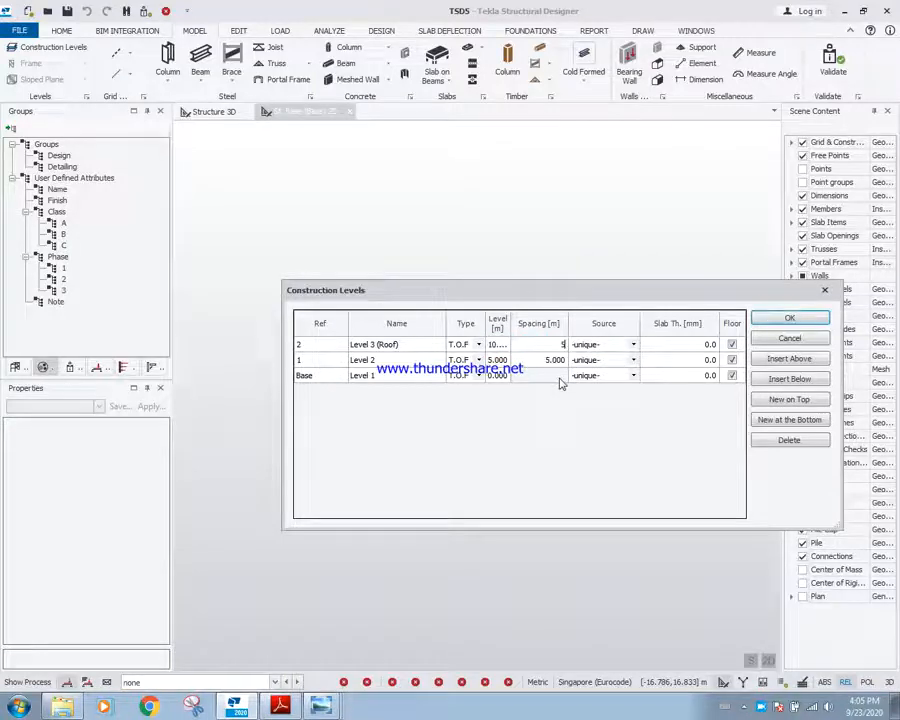
- Examine the level type options T.O.S, S.S.L and T.O.F in the Construction Levels table, keeping T.O.F for Level 1
click(478, 378)
click(478, 378)
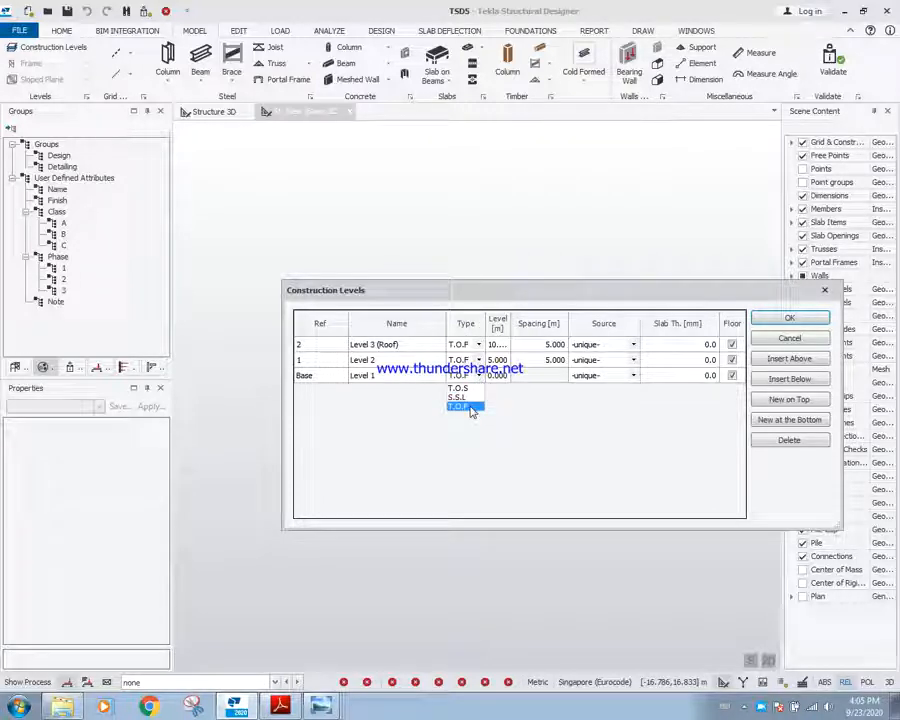
click(466, 407)
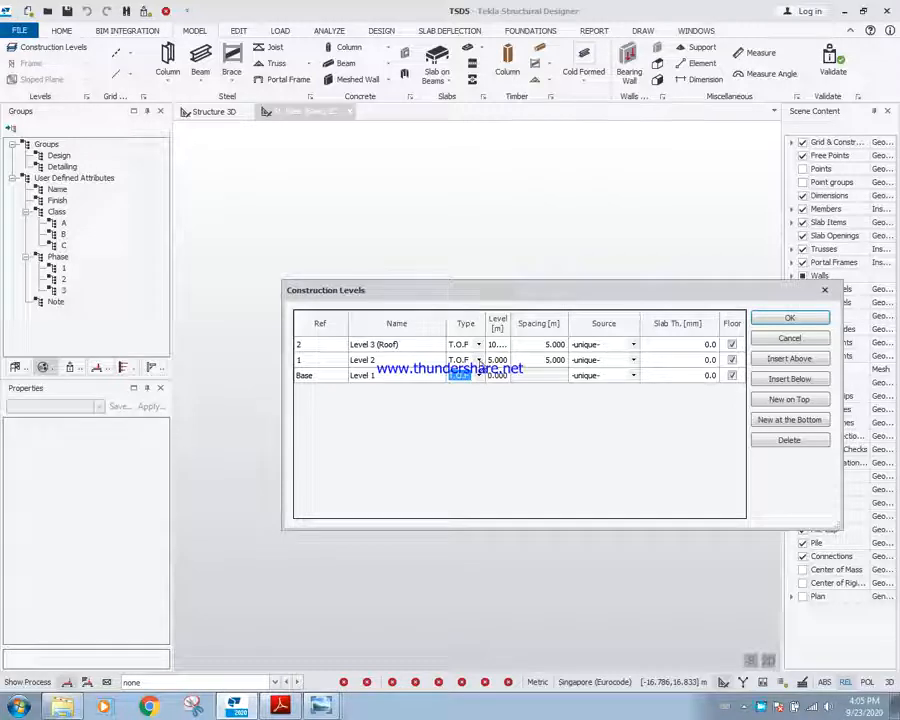
click(478, 376)
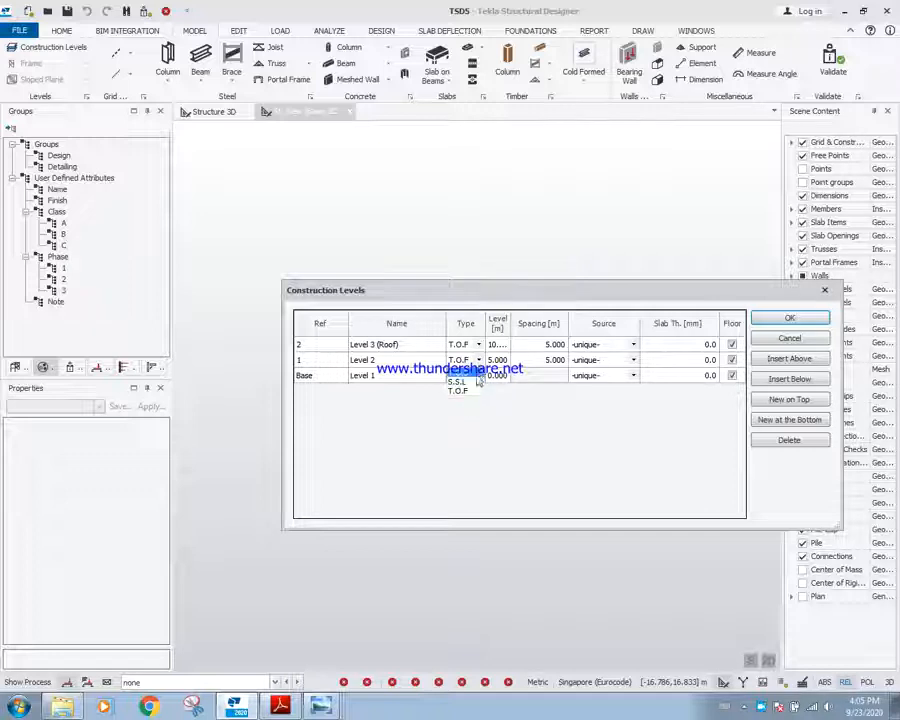
click(472, 393)
click(477, 345)
click(478, 375)
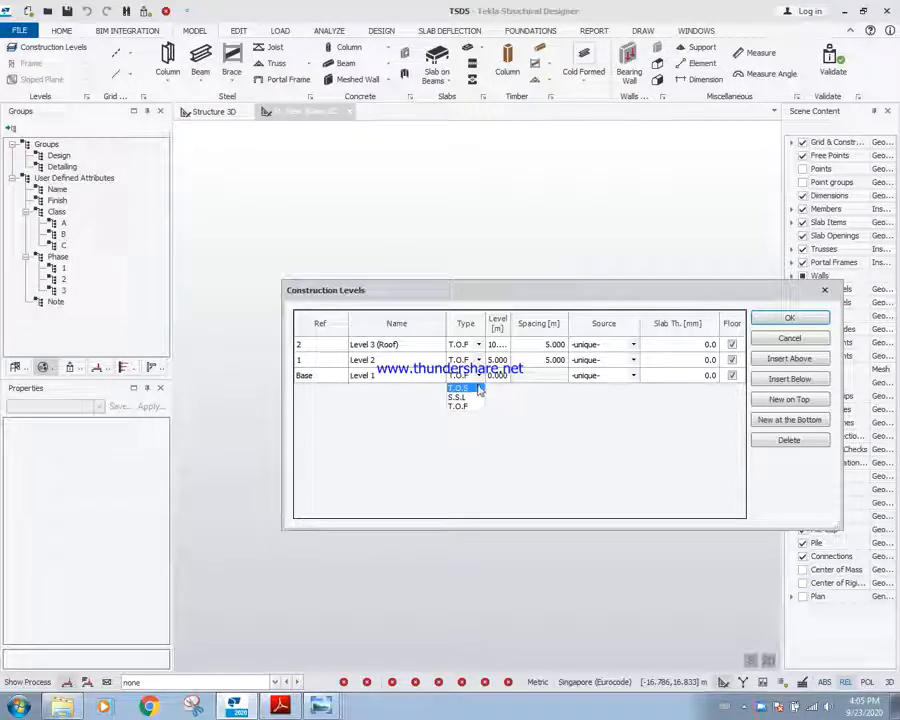
click(481, 386)
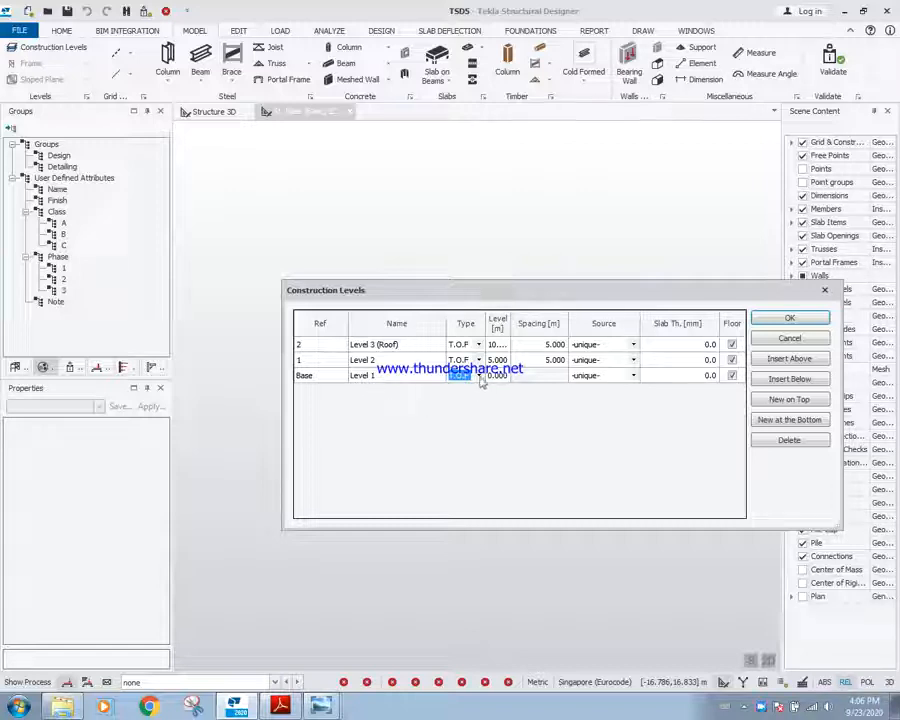
click(480, 377)
click(464, 408)
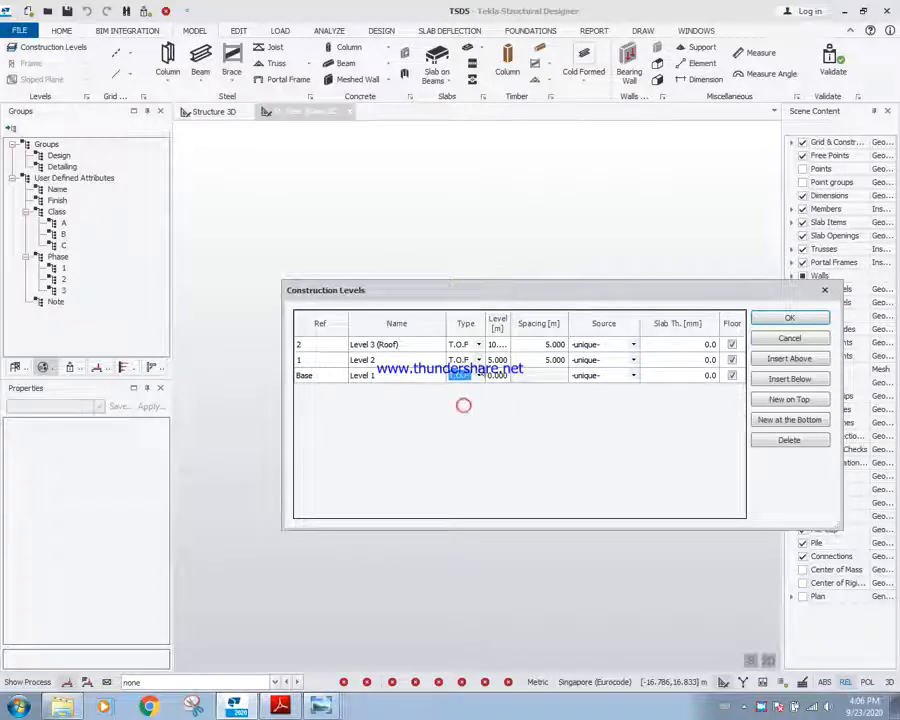
- Set the type of Level 2 and Level 3 (Roof) to S.S.L and accept the construction levels
click(470, 376)
click(463, 389)
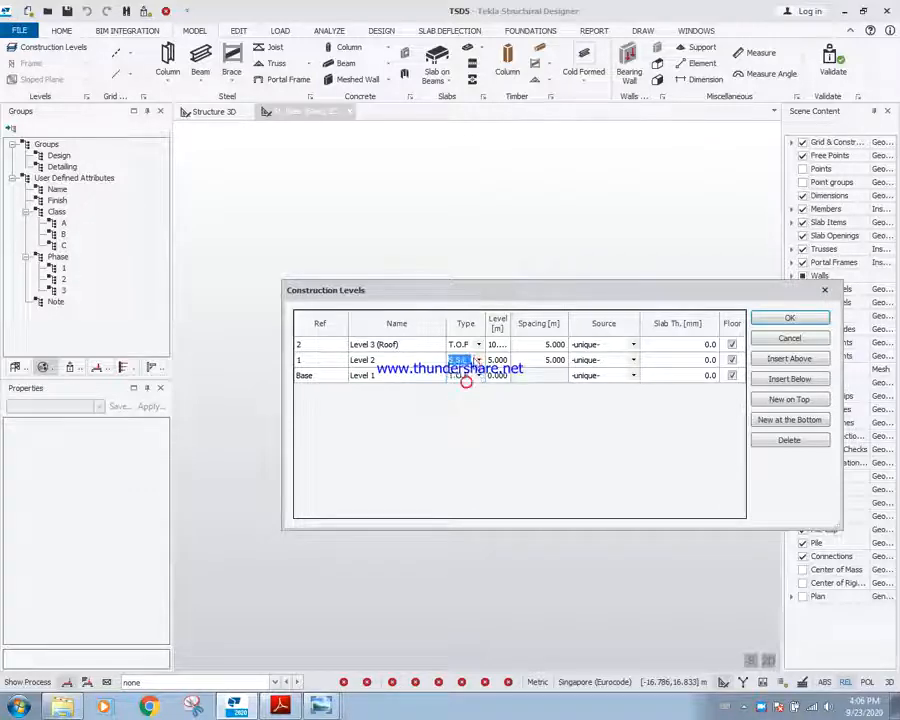
click(478, 344)
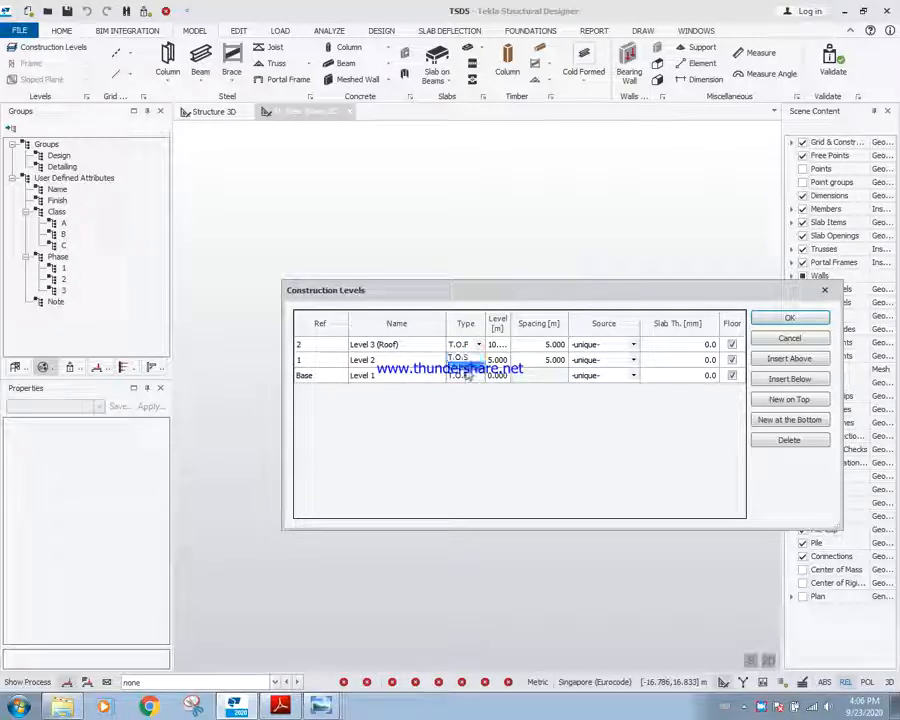
click(467, 372)
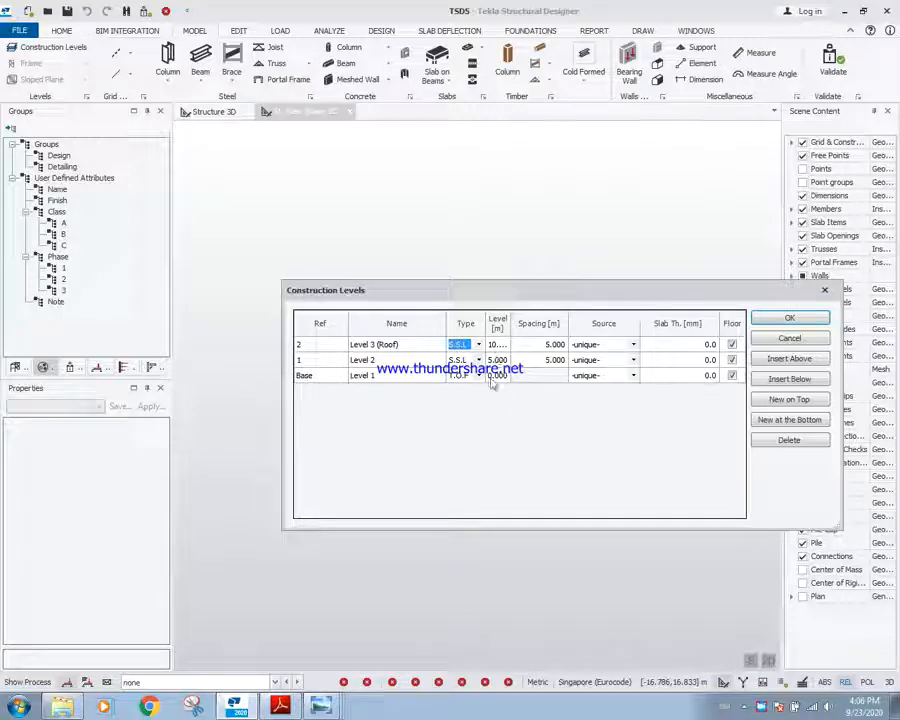
click(790, 319)
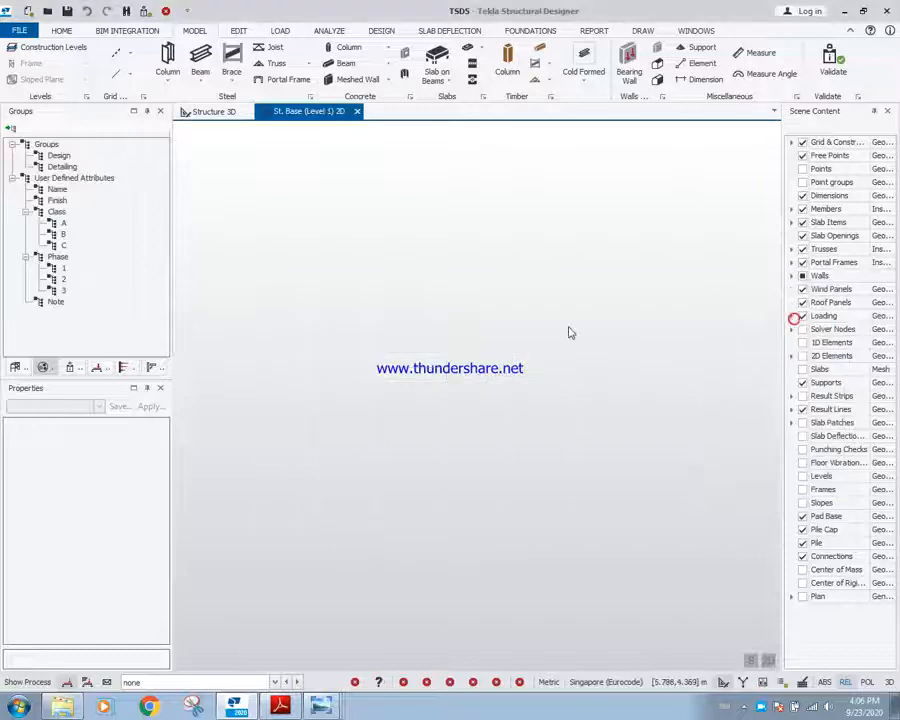
- Show the project's structure tree, expand its Levels and select St. Base (Level 1)
click(15, 368)
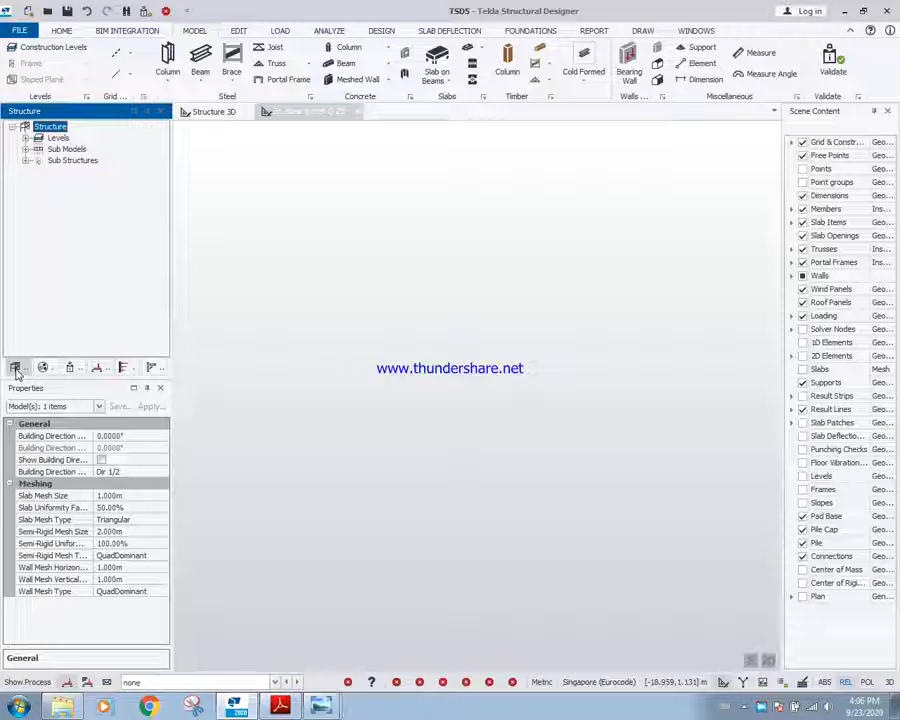
click(26, 138)
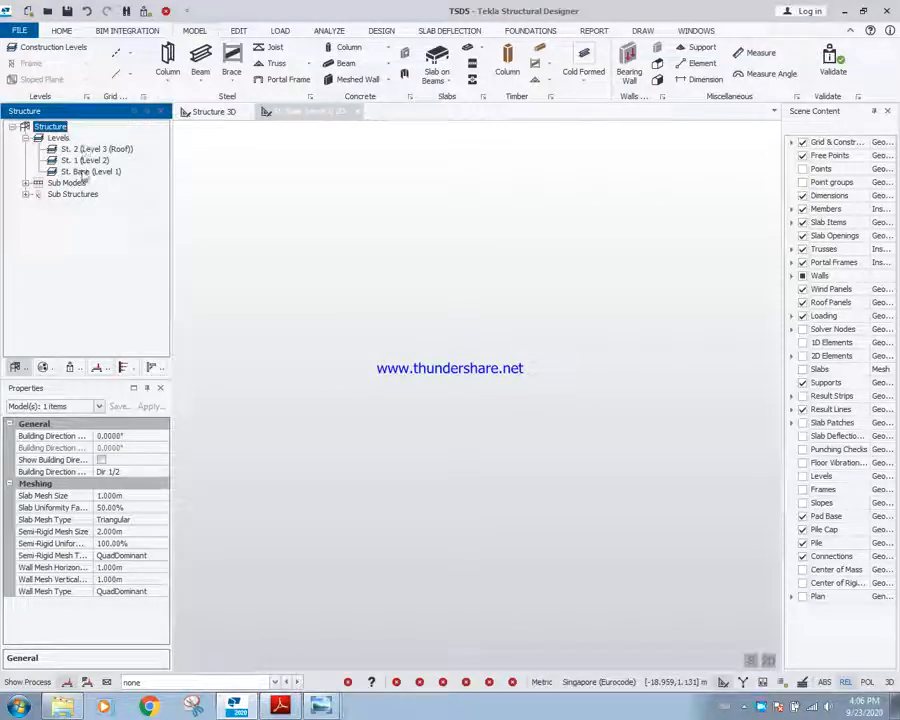
click(84, 174)
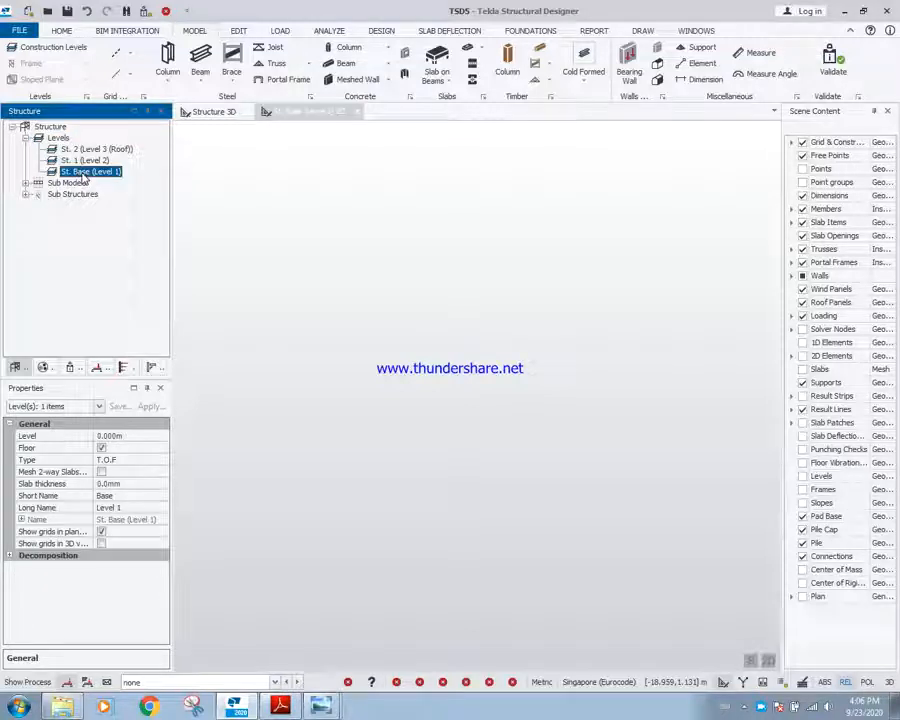
- Close the Structure 3D and St. Base (Level 1) 2D views and reopen both from the structure tree, doing this twice
click(357, 112)
click(245, 113)
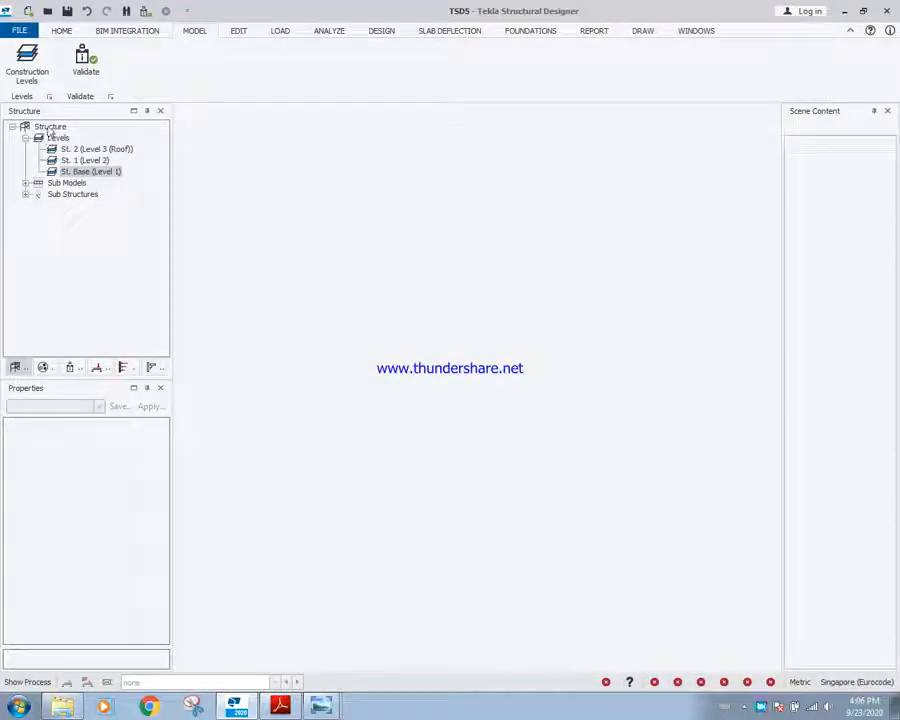
double_click(50, 127)
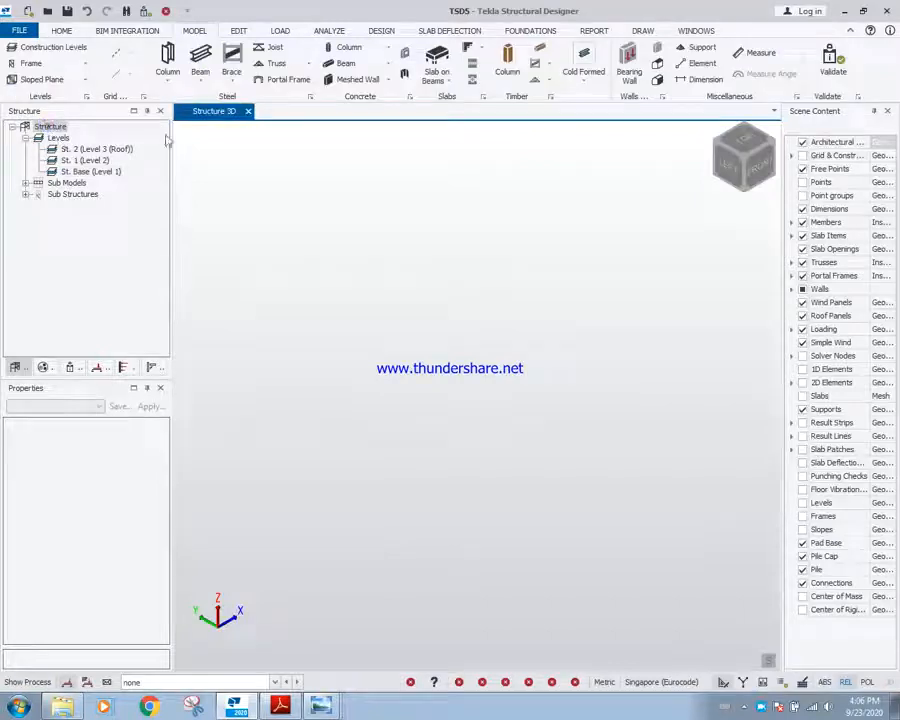
click(85, 173)
double_click(85, 173)
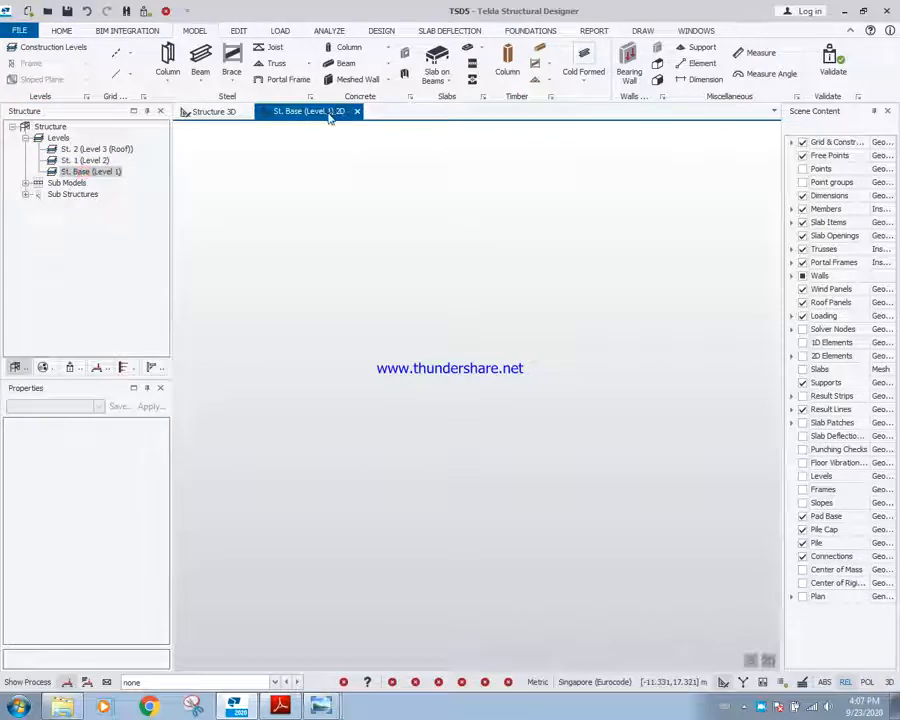
click(357, 111)
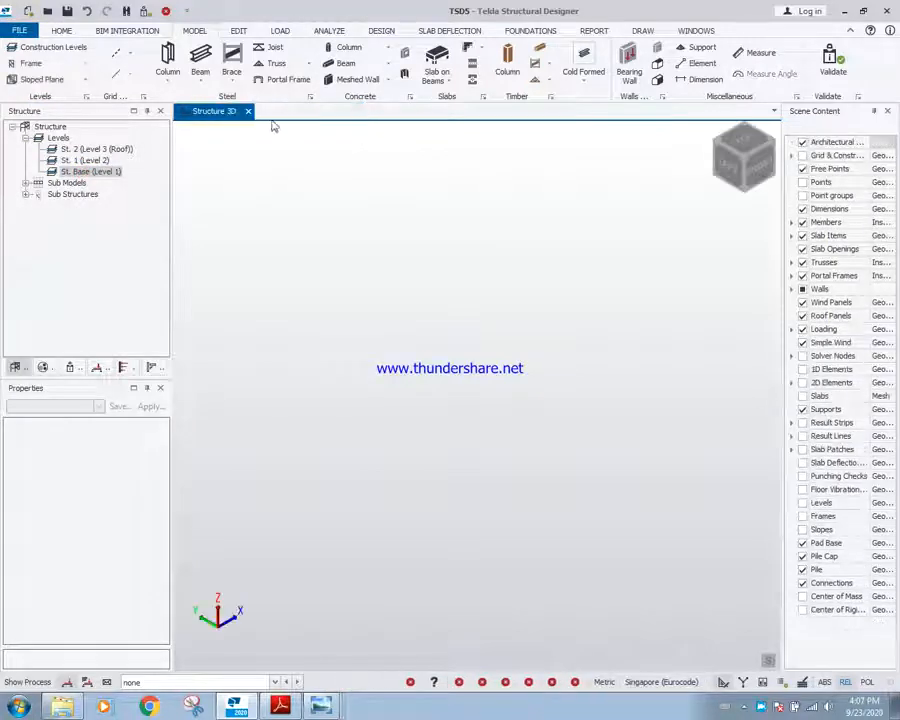
click(248, 111)
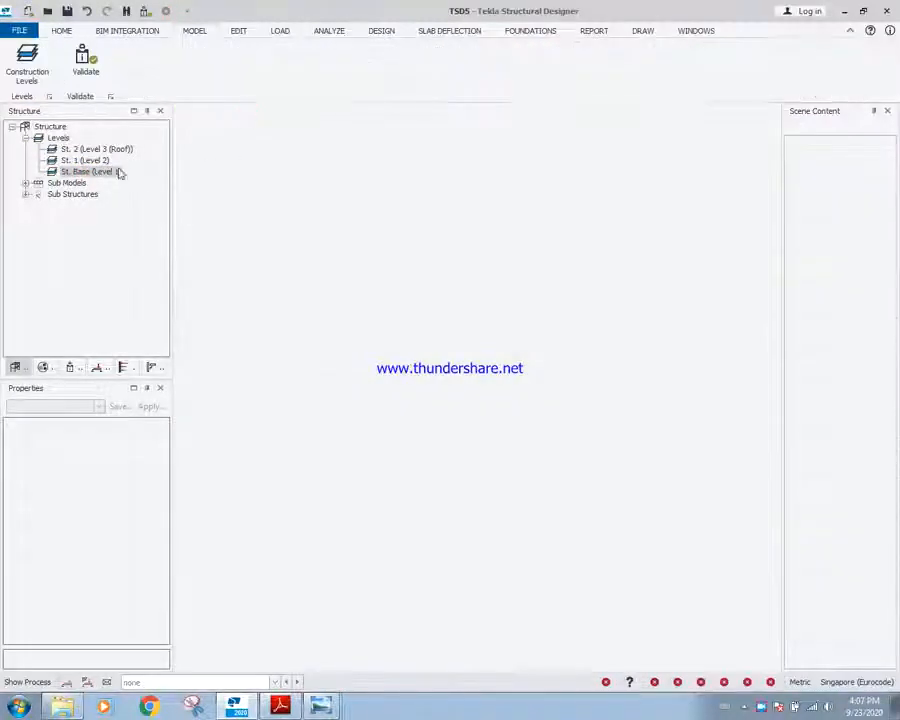
double_click(48, 127)
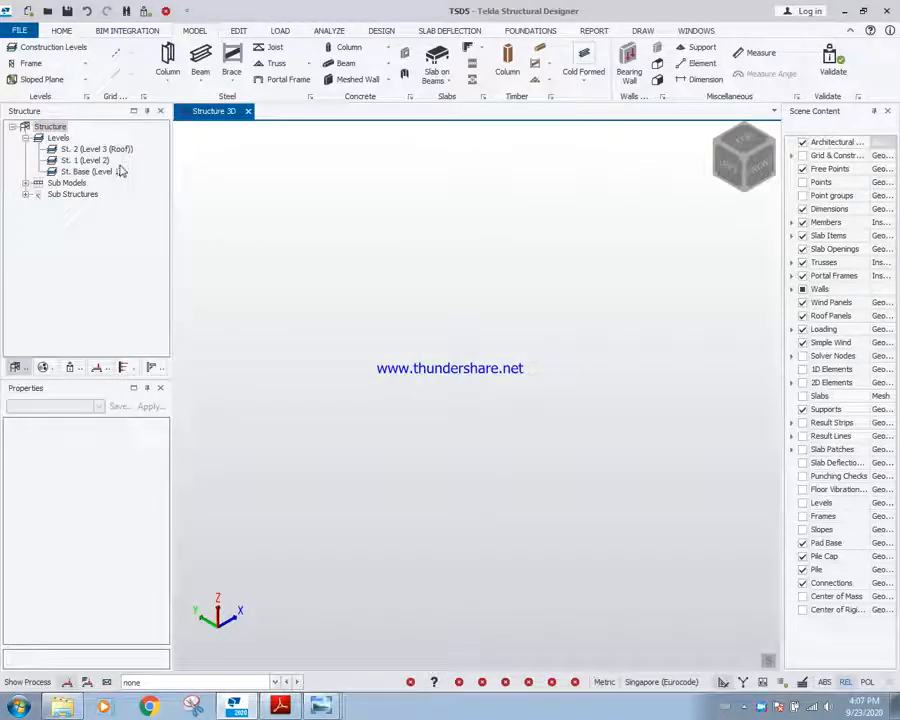
click(95, 172)
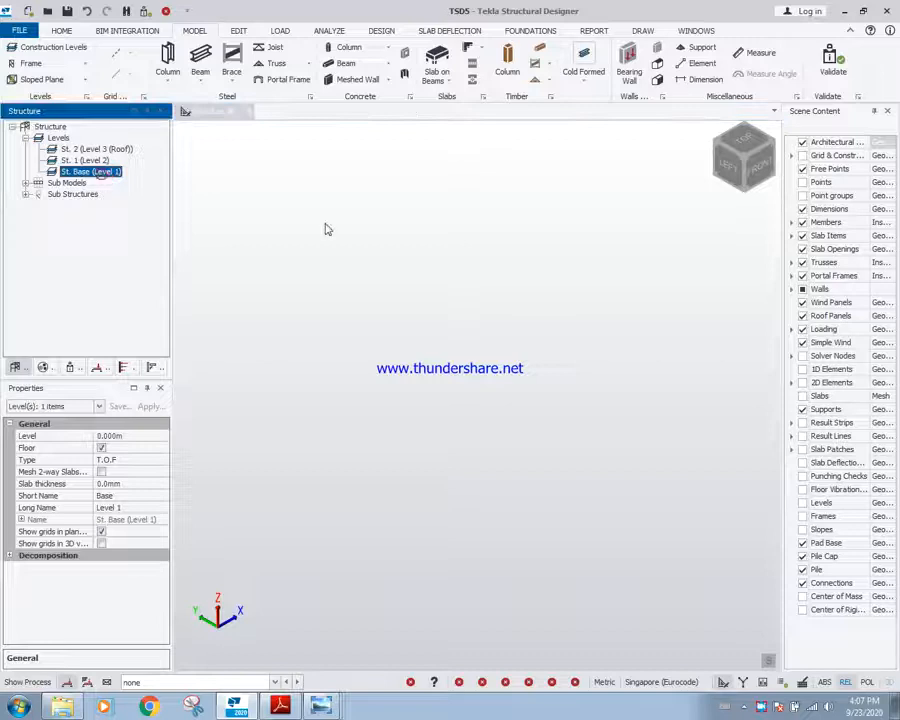
double_click(99, 172)
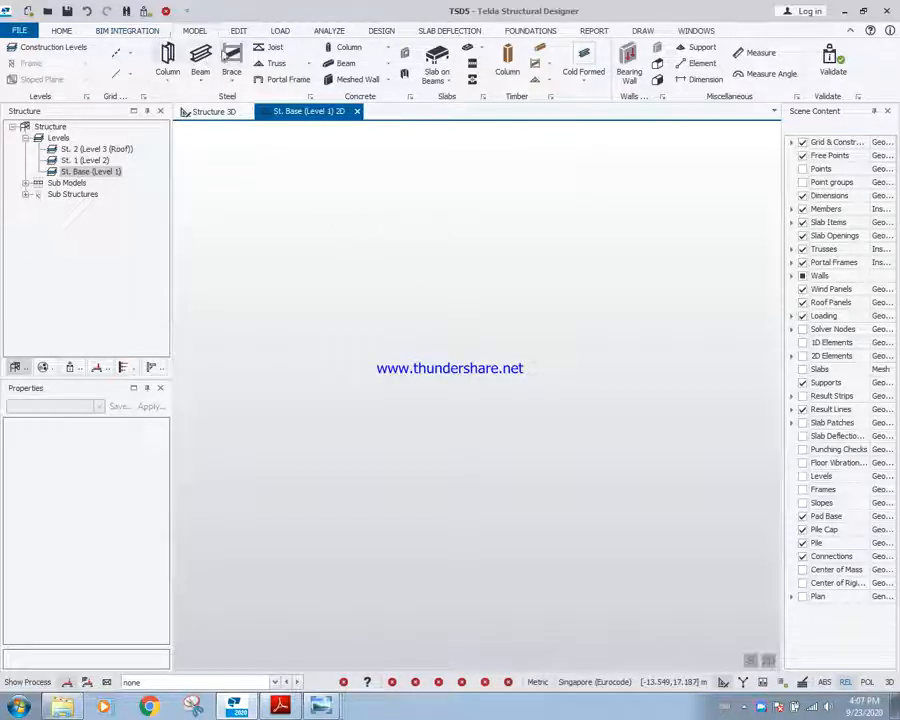
- Review the defined construction levels without changes and look through the available grid line and construction line creation options
click(42, 46)
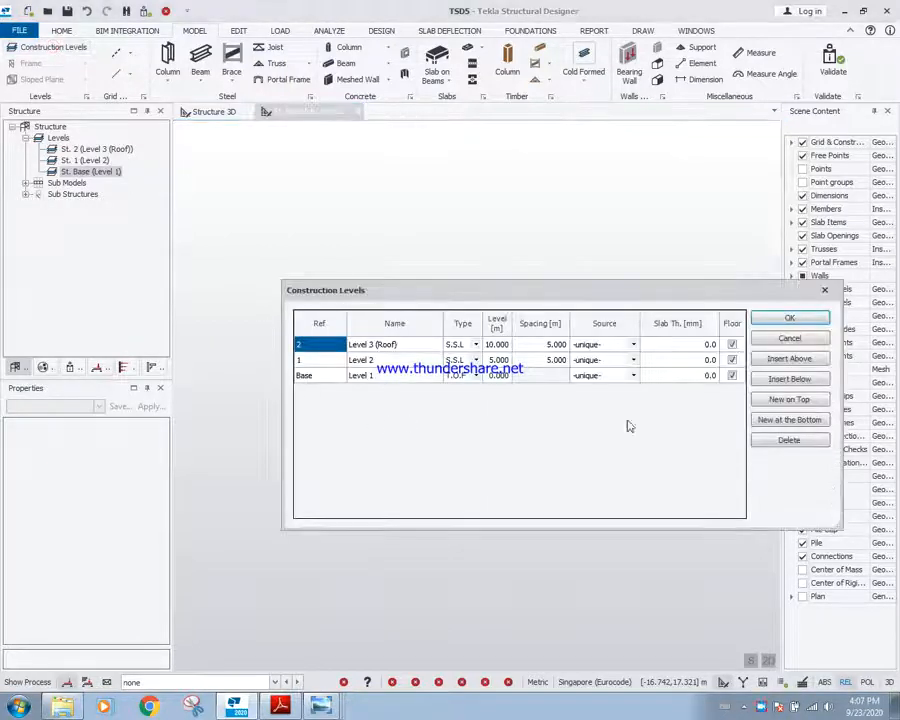
click(792, 339)
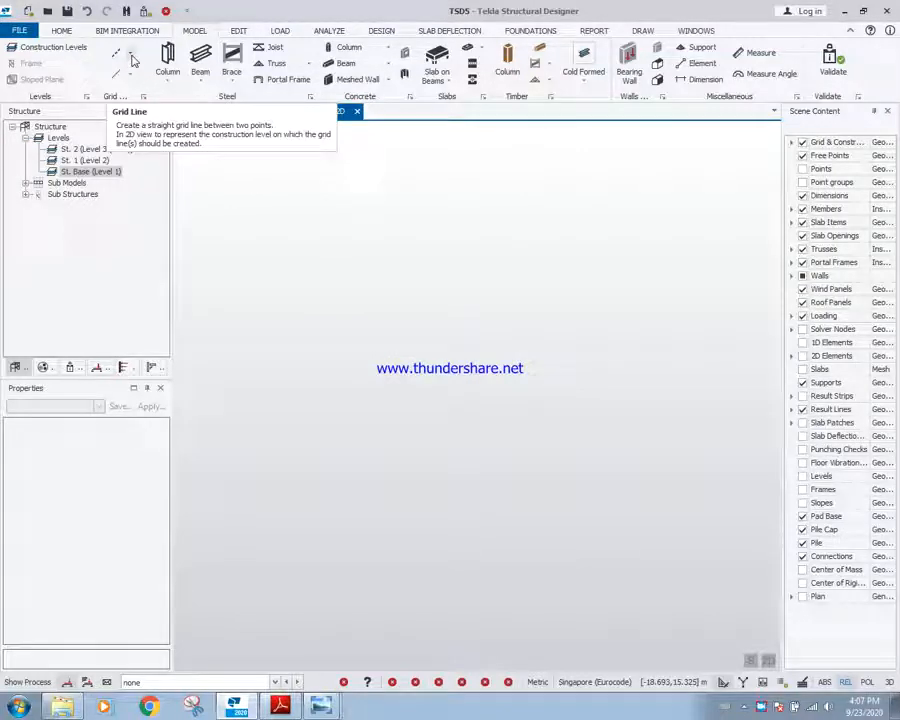
click(132, 58)
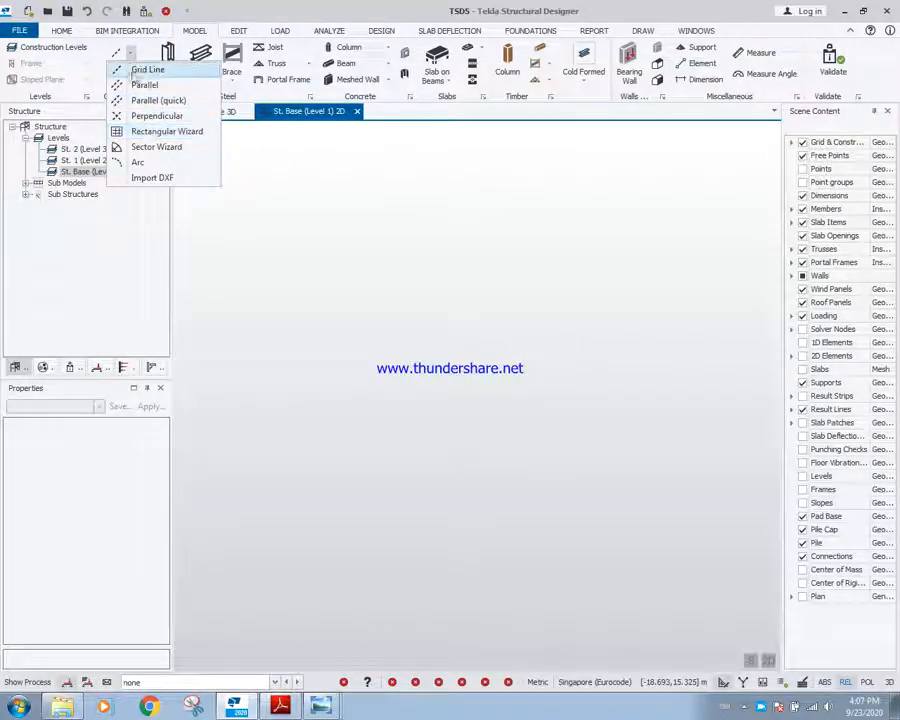
click(130, 55)
click(130, 55)
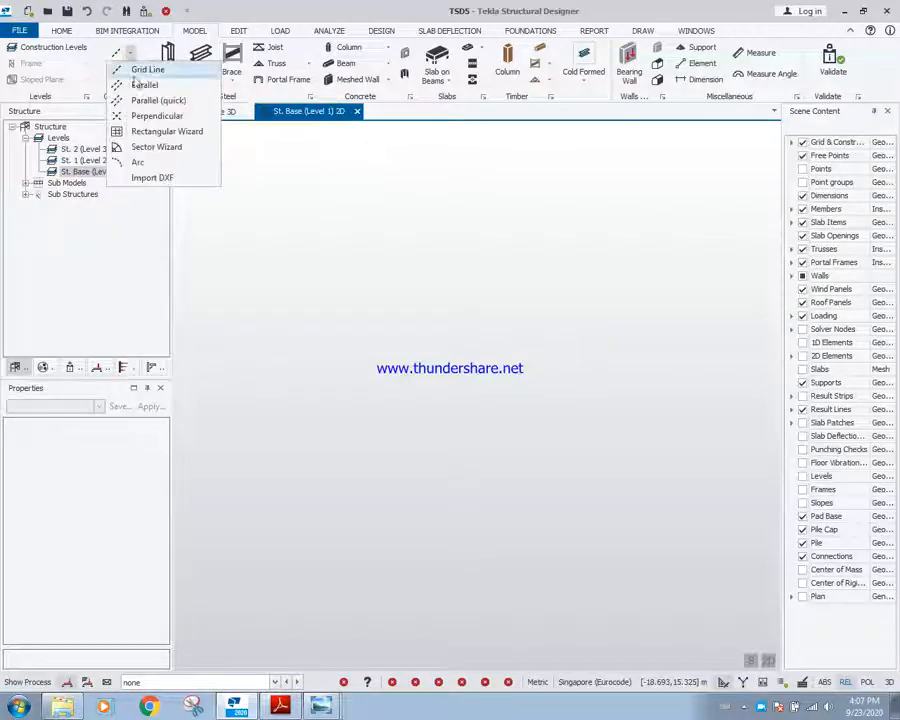
click(236, 208)
click(129, 76)
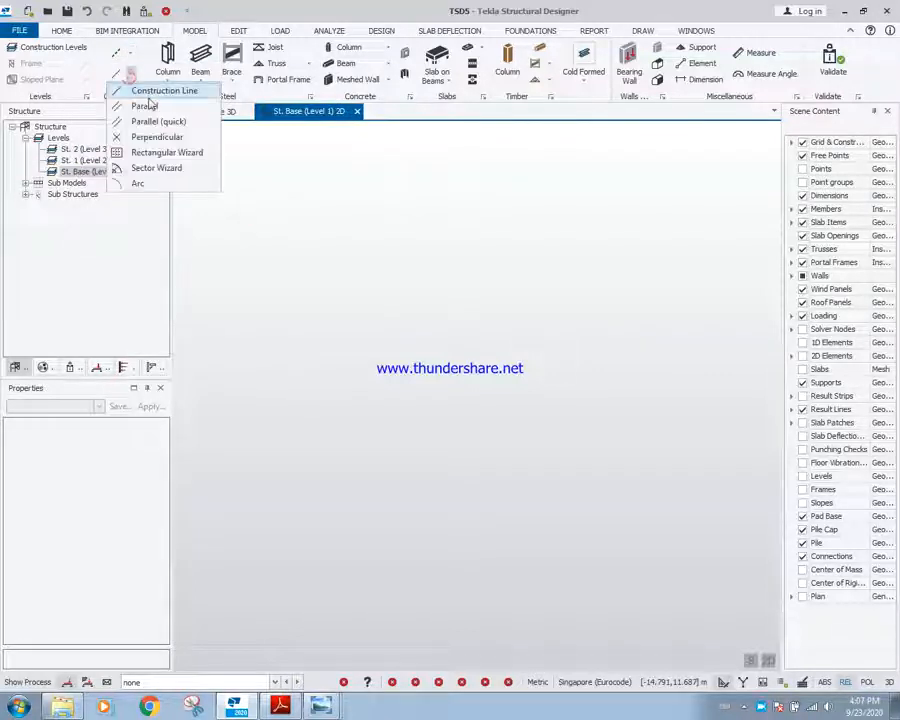
- Start a rectangular grid AG 1 on all three levels with origin 0.000, 0.000 and all lines in DashDot style, proceeding to the X direction extents
click(129, 52)
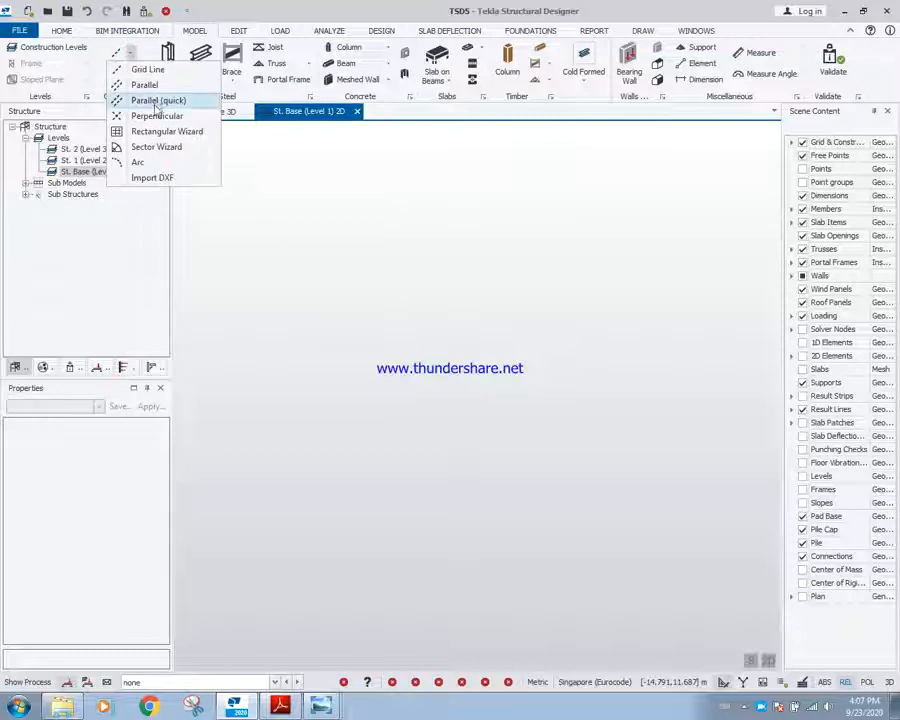
click(158, 132)
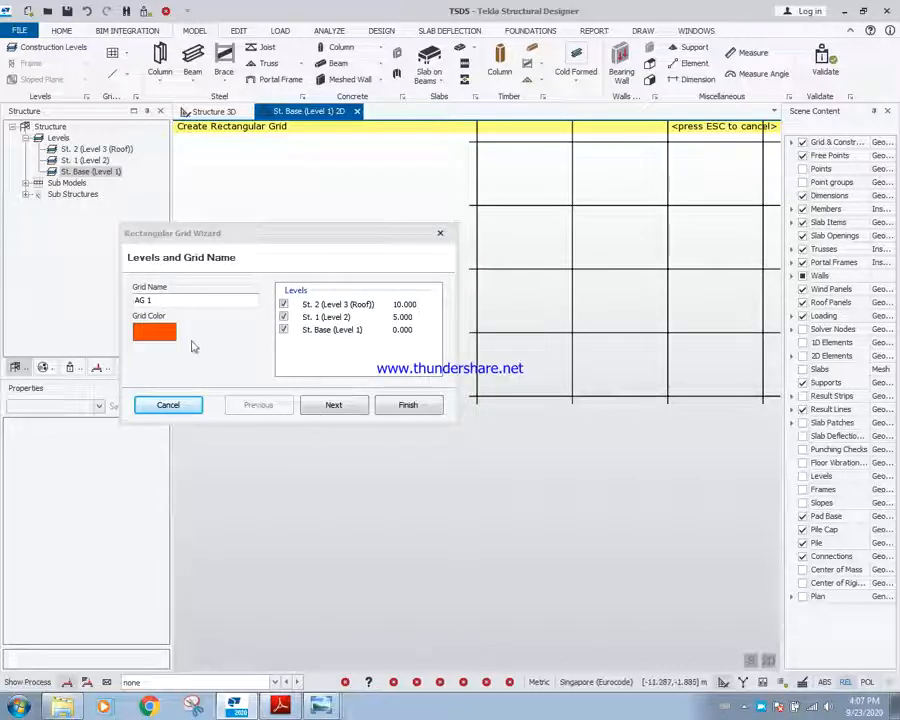
click(337, 409)
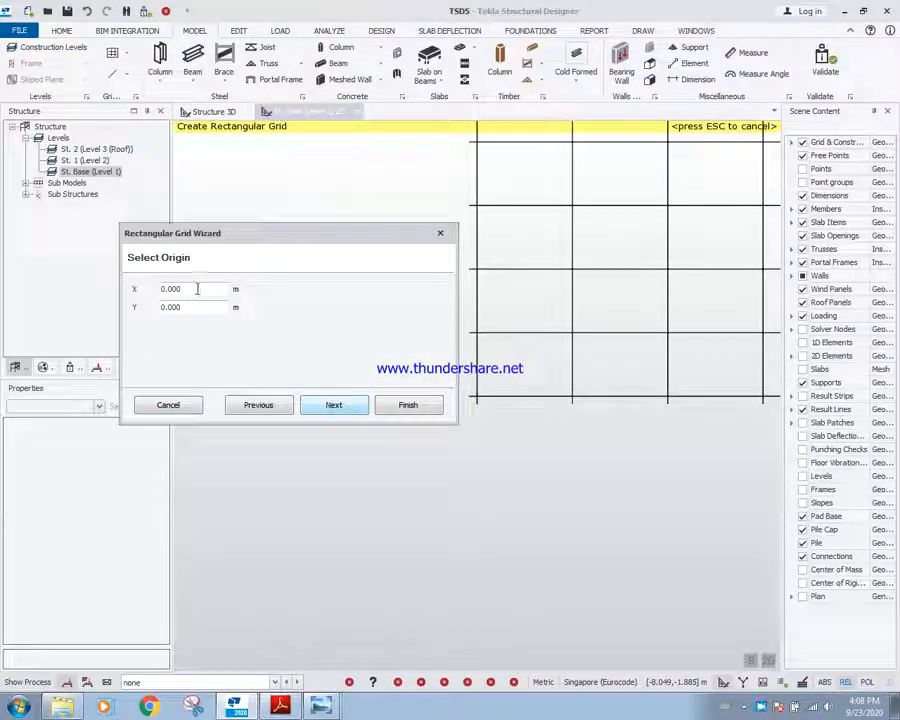
click(334, 406)
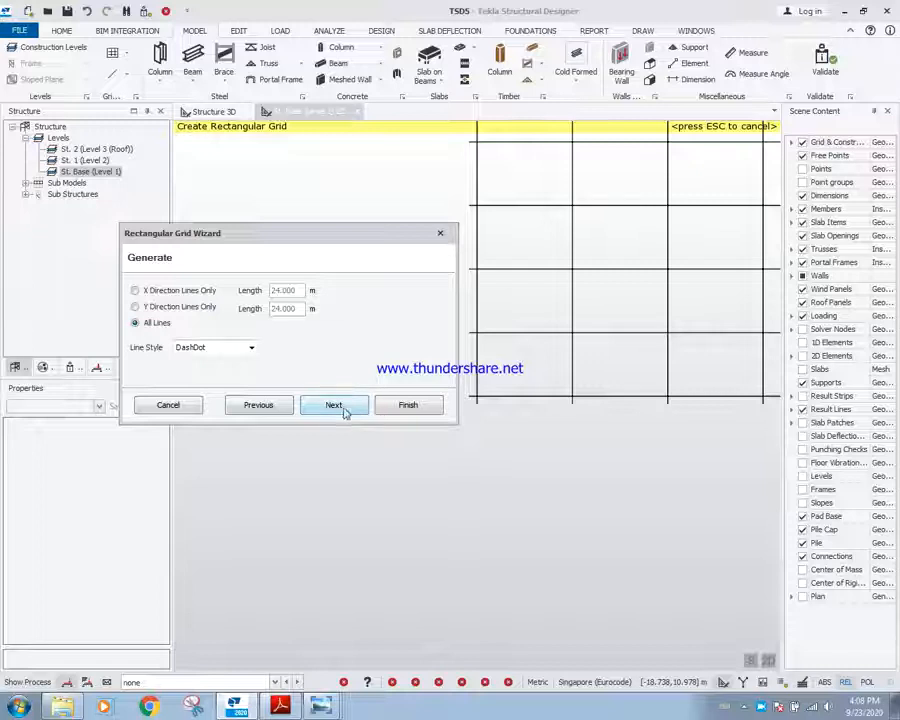
click(343, 408)
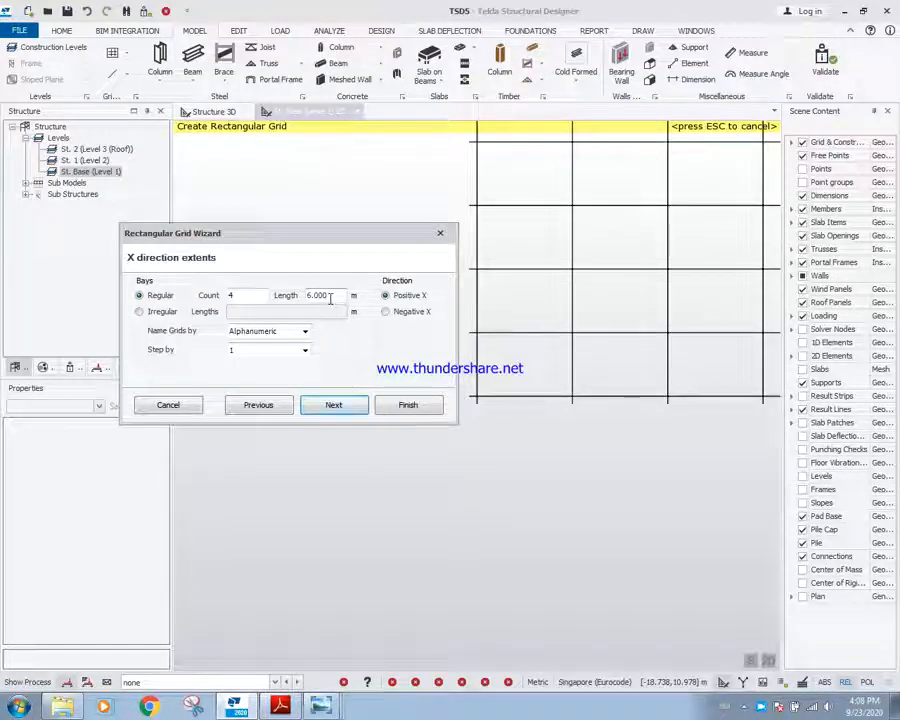
drag(298, 240, 291, 232)
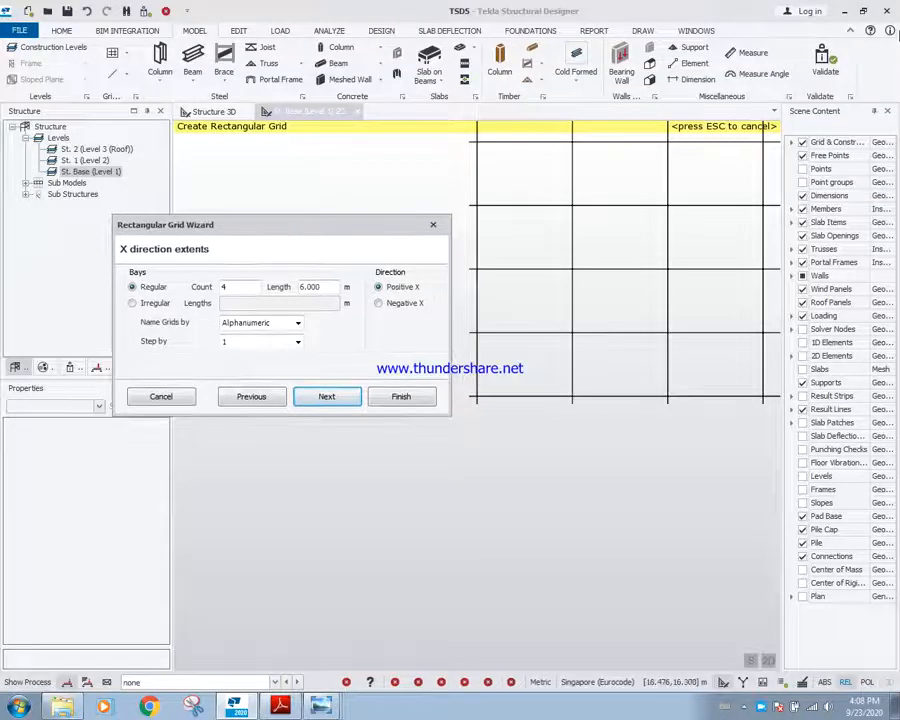
- Switch to Windows Photo Viewer, examine the grid spacings in the first floor plan image, and return to the grid wizard
click(321, 706)
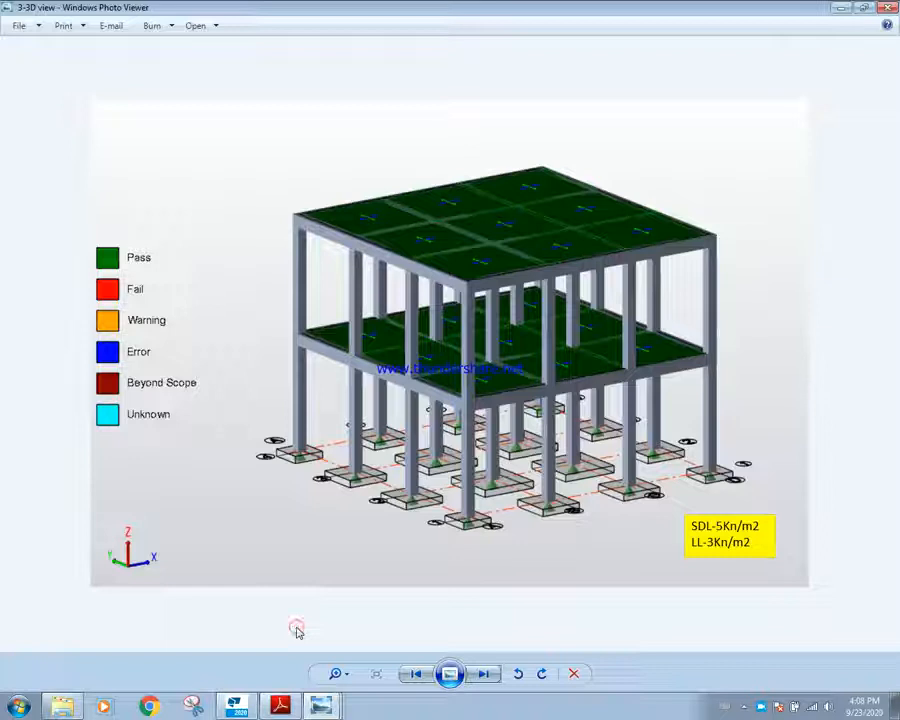
click(484, 673)
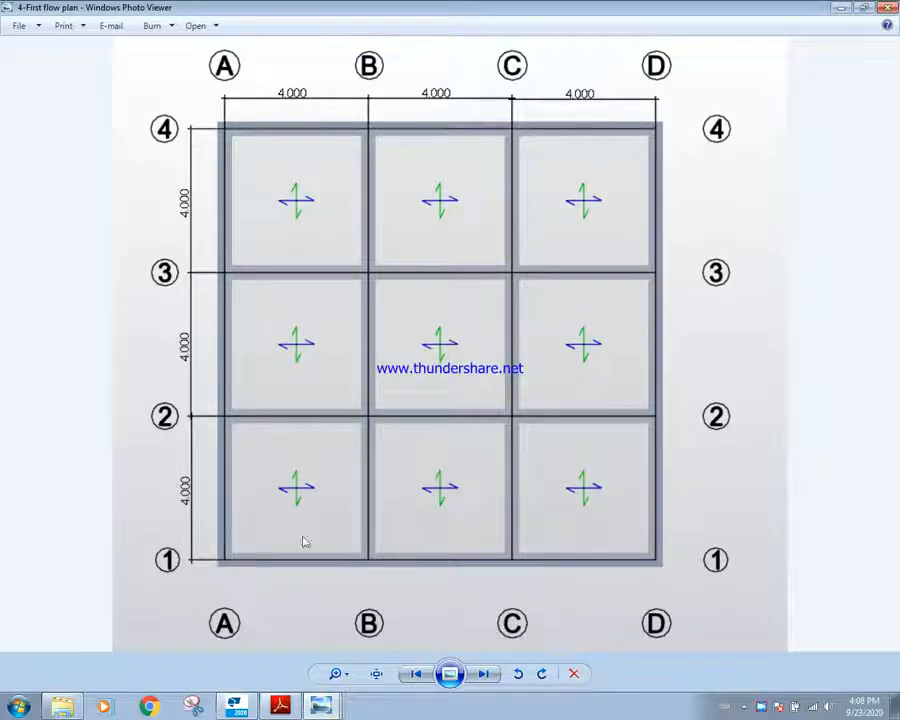
click(840, 8)
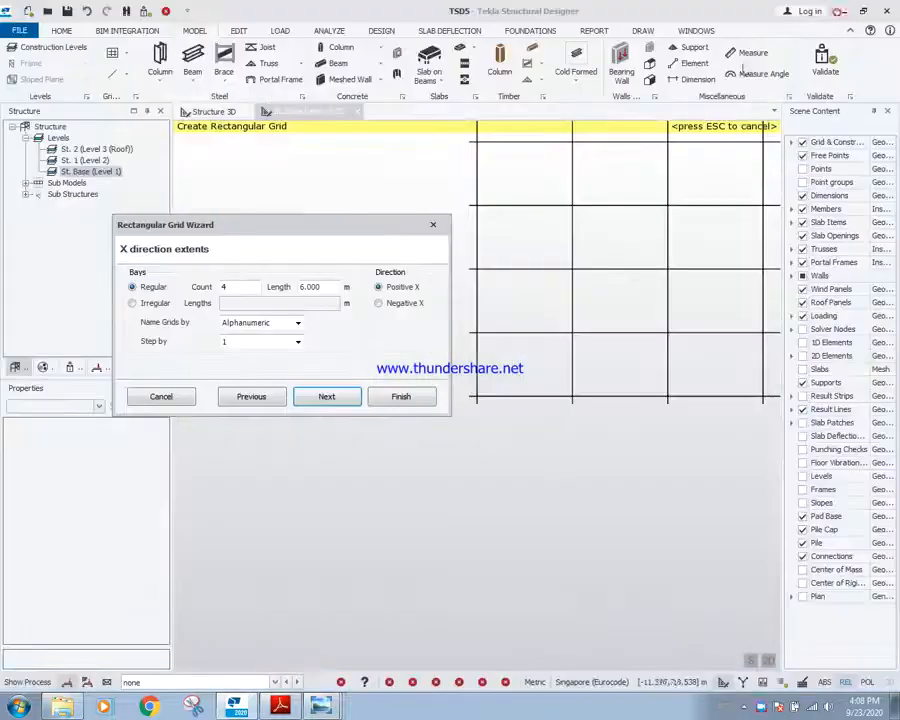
- Set the grid's X direction to 3 regular bays of 4 m and proceed to the Y direction extents
click(329, 287)
click(228, 287)
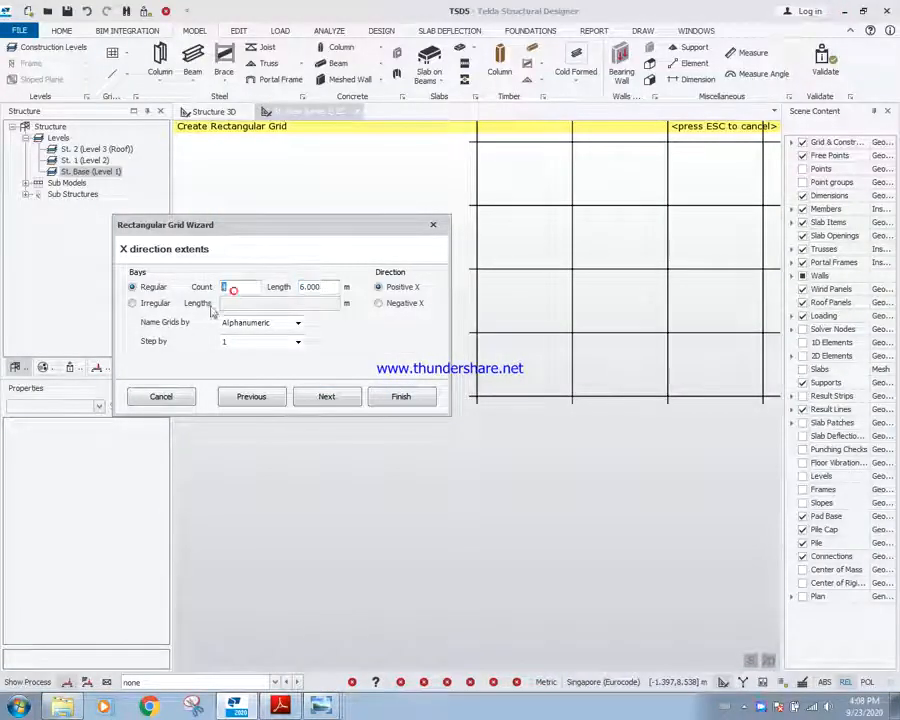
text(3)
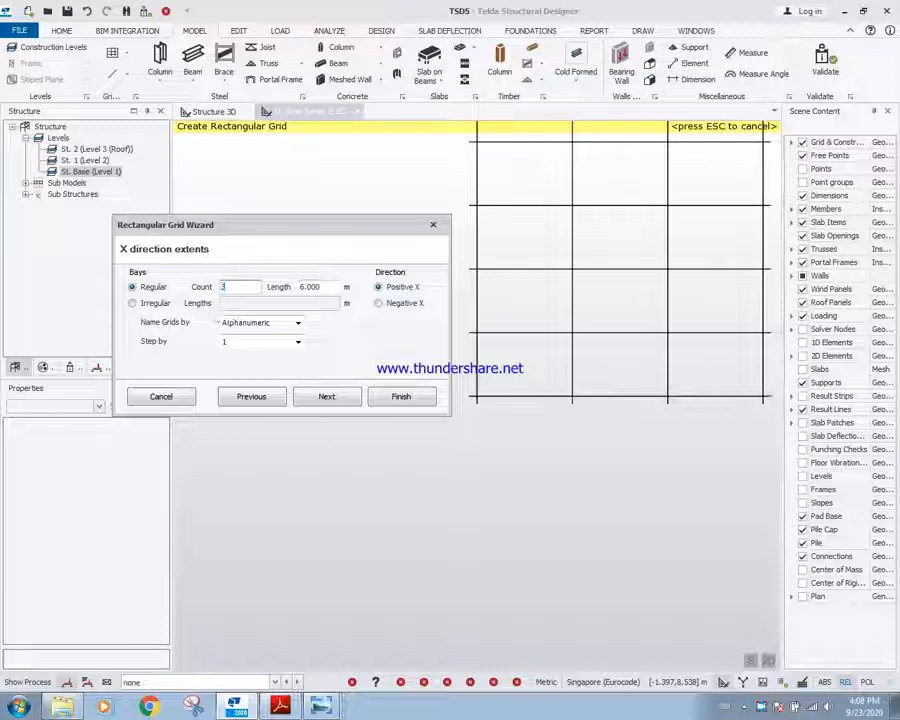
click(318, 288)
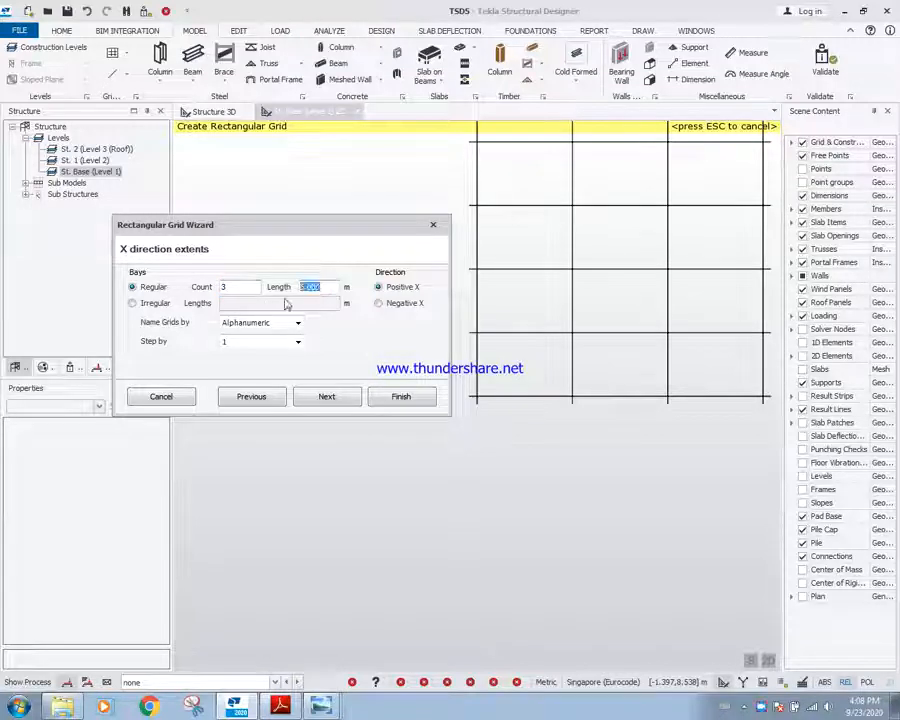
text(4)
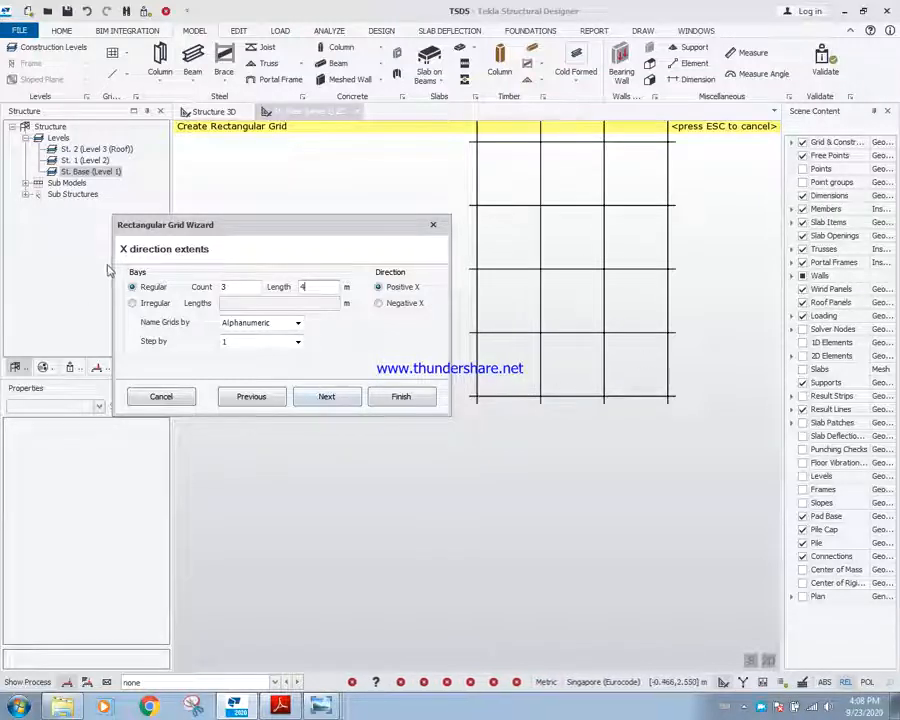
click(325, 398)
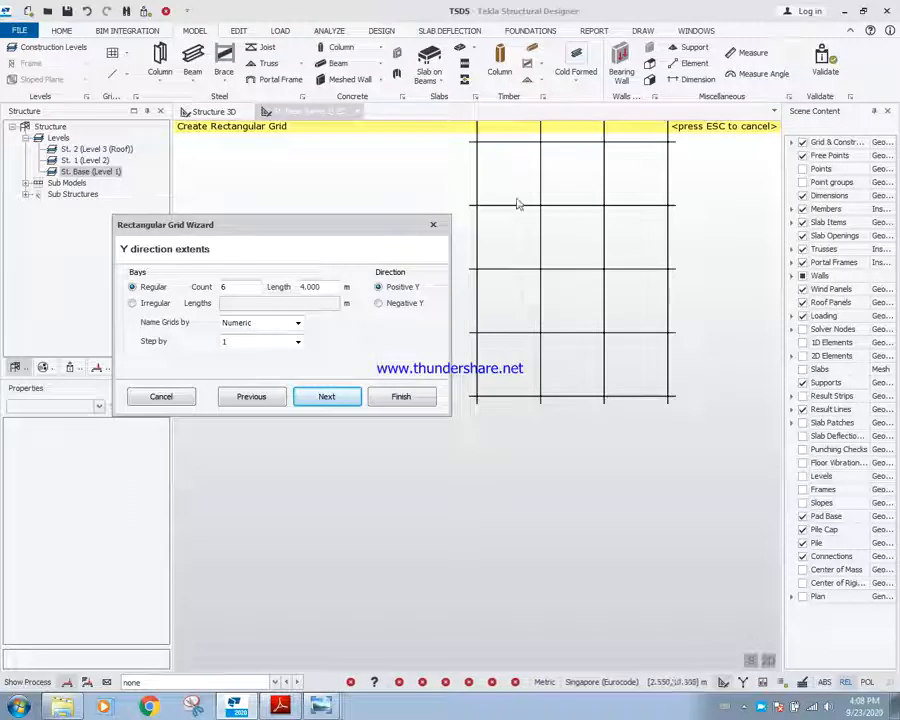
- Set the grid's Y direction to 3 regular bays and finish creating the rectangular grid
drag(243, 287, 201, 299)
text(3)
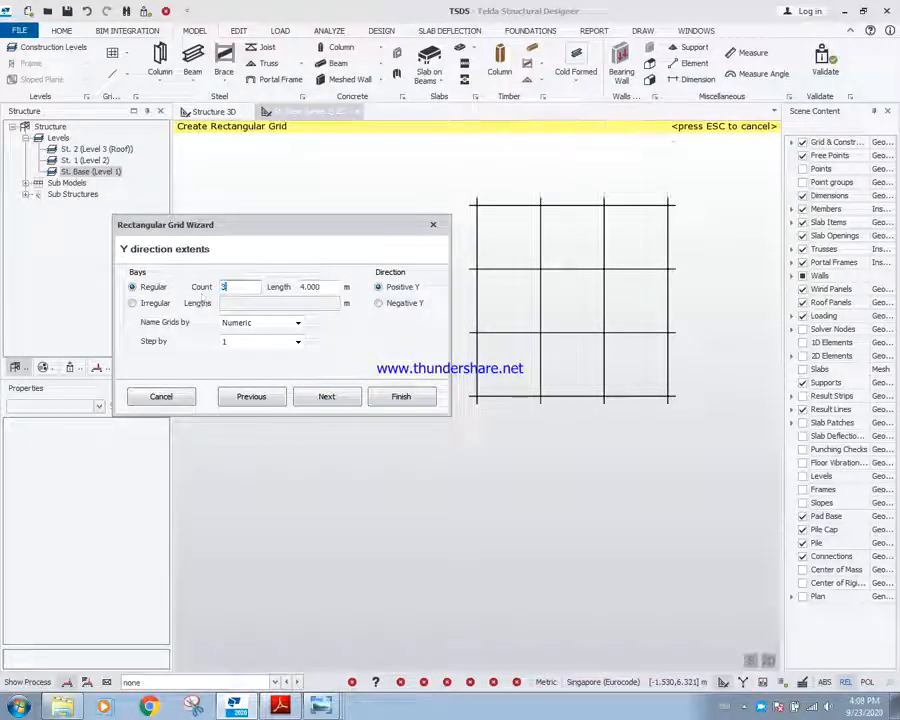
click(412, 398)
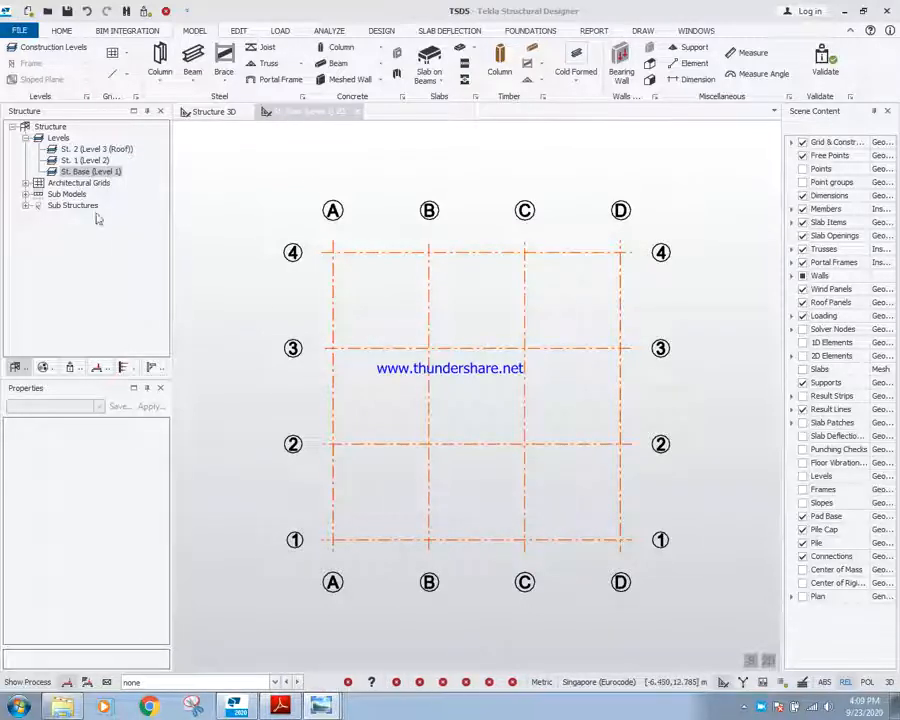
- Open the 2D views of St. 1 (Level 2) and St. 2 (Level 3 (Roof)) from the structure tree
click(87, 160)
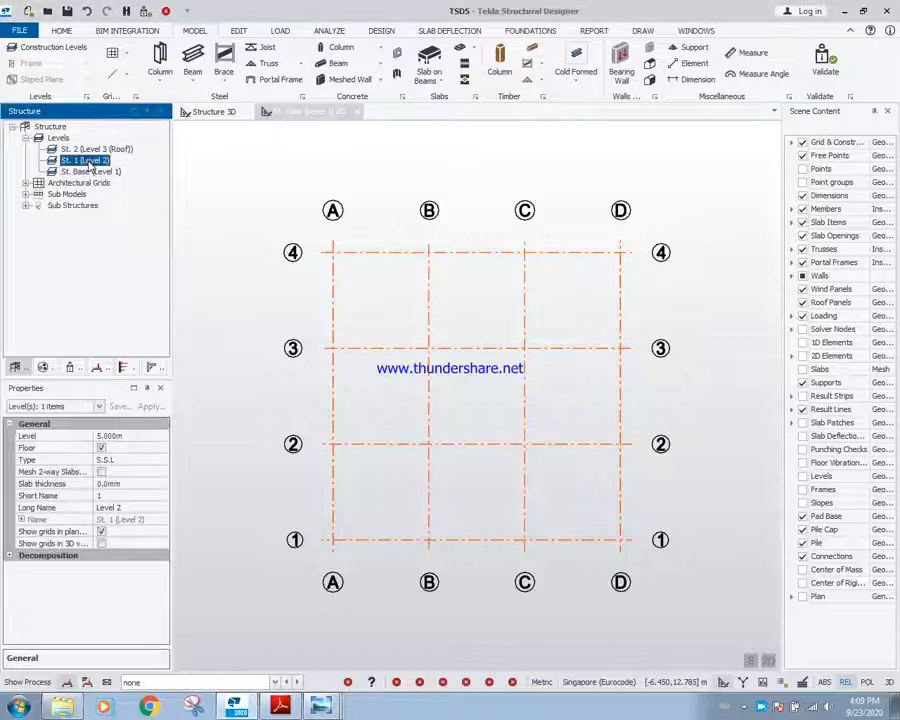
double_click(89, 162)
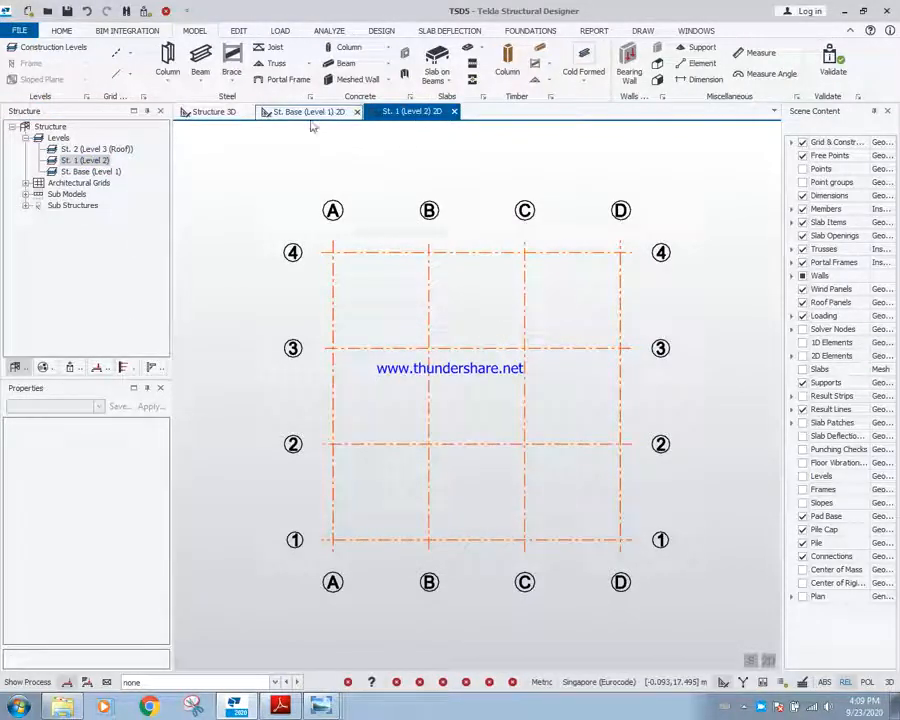
click(93, 149)
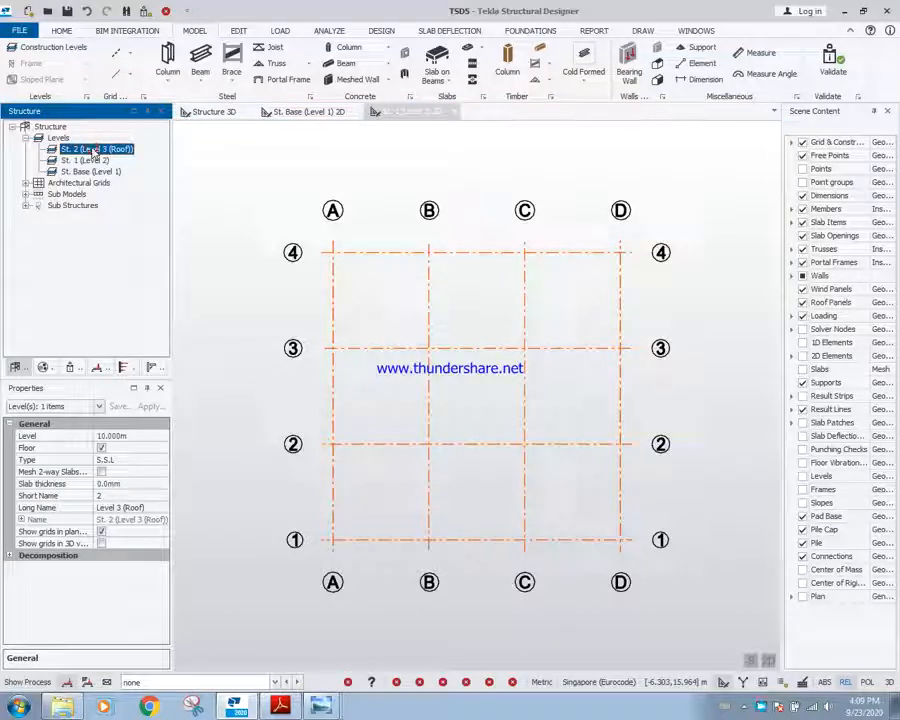
double_click(90, 149)
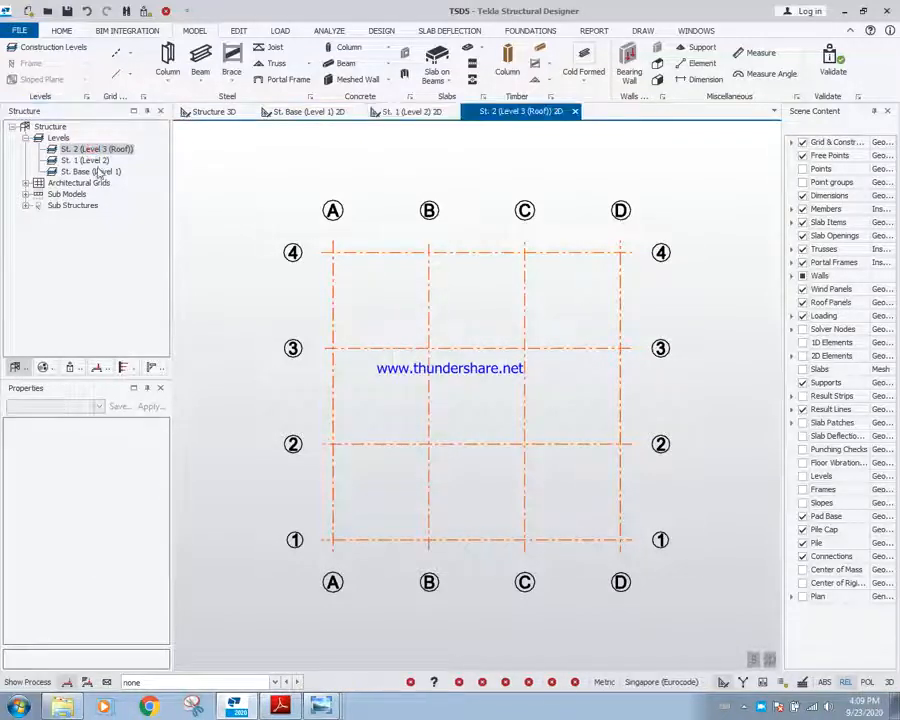
- Review the grid in the Structure 3D view and in the 2D views of all three levels
click(214, 112)
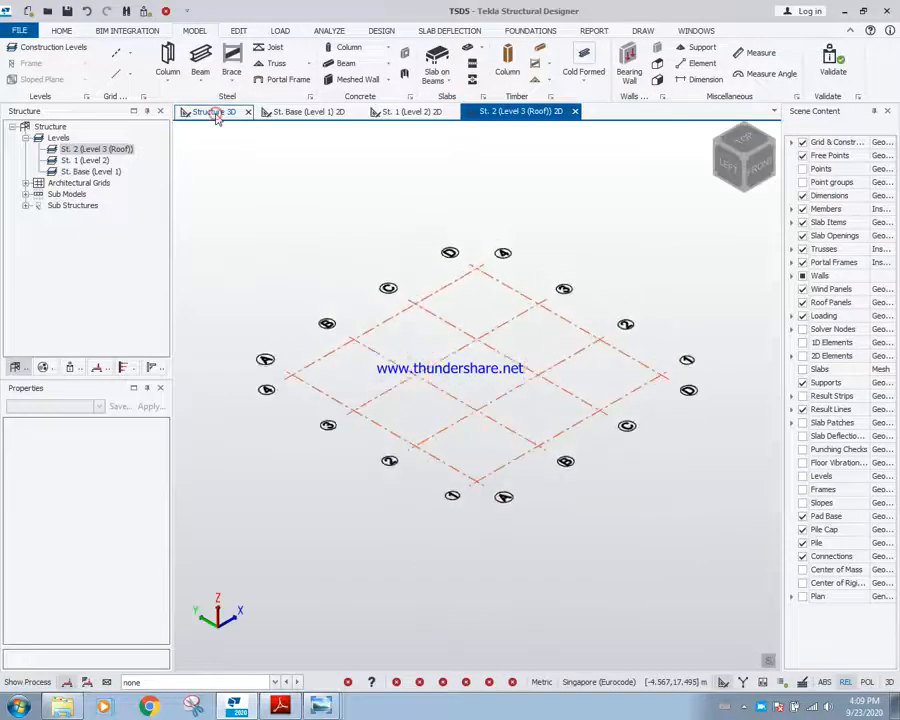
click(301, 112)
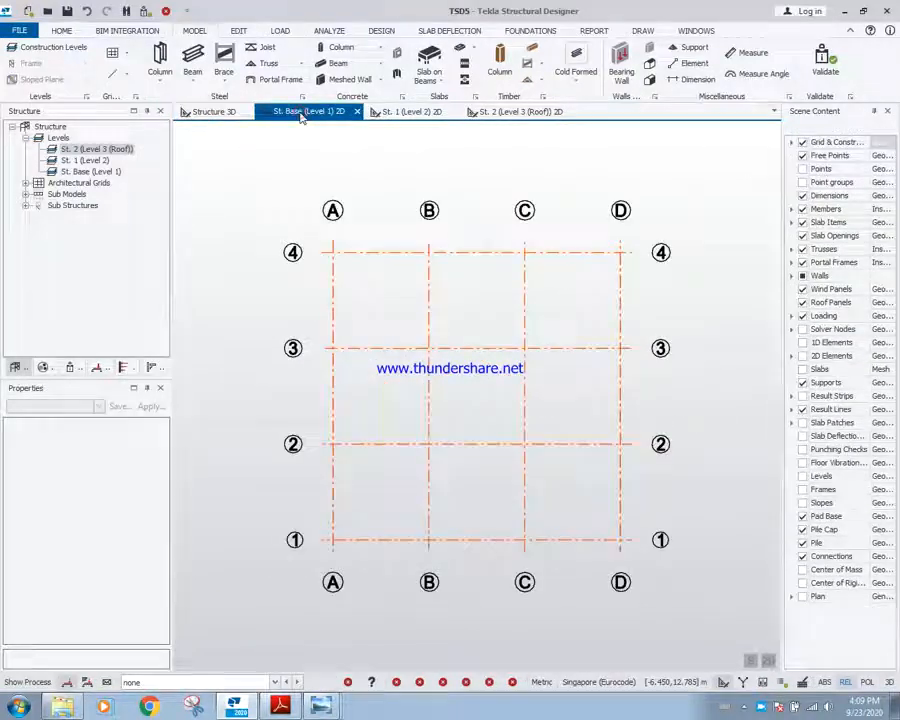
click(405, 112)
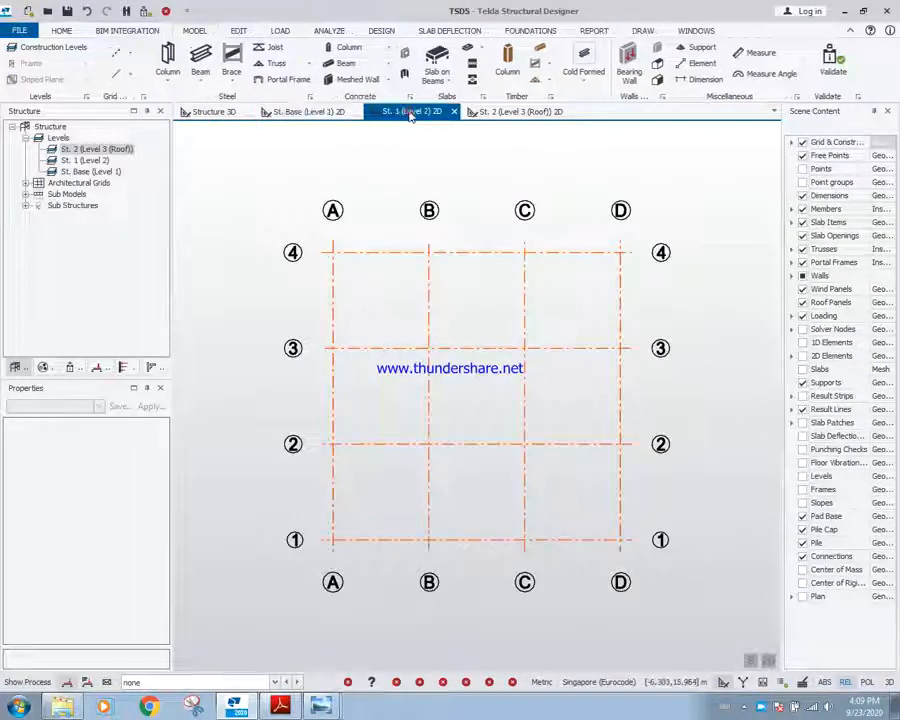
click(503, 111)
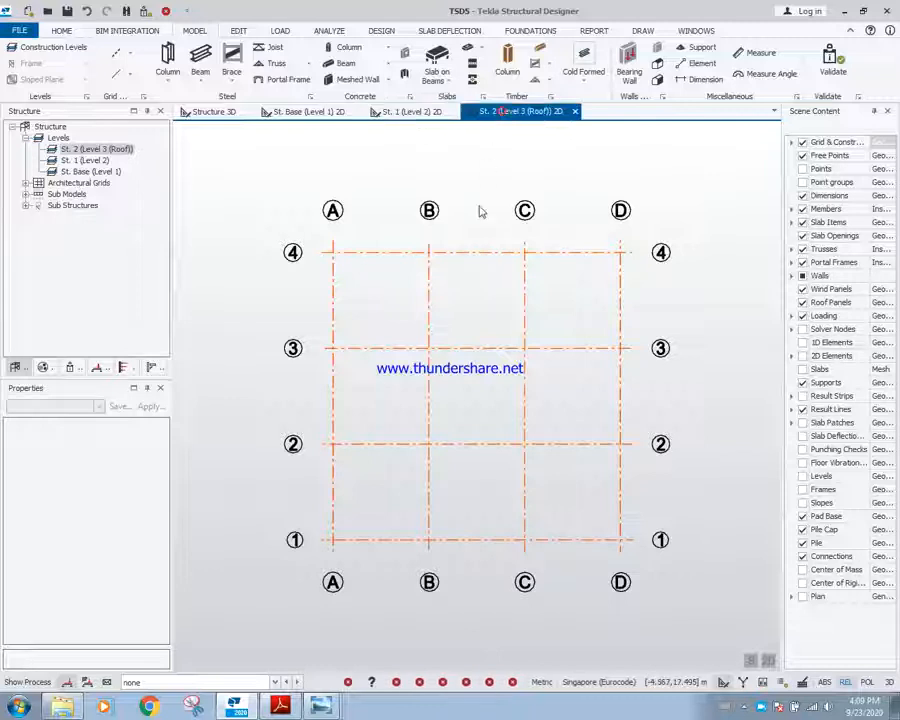
- Start a cast-in-place concrete column in the St. Base (Level 1) 2D view, spanning from St. Base (Level 1) to St. 2 (Level 3 (Roof))
click(298, 113)
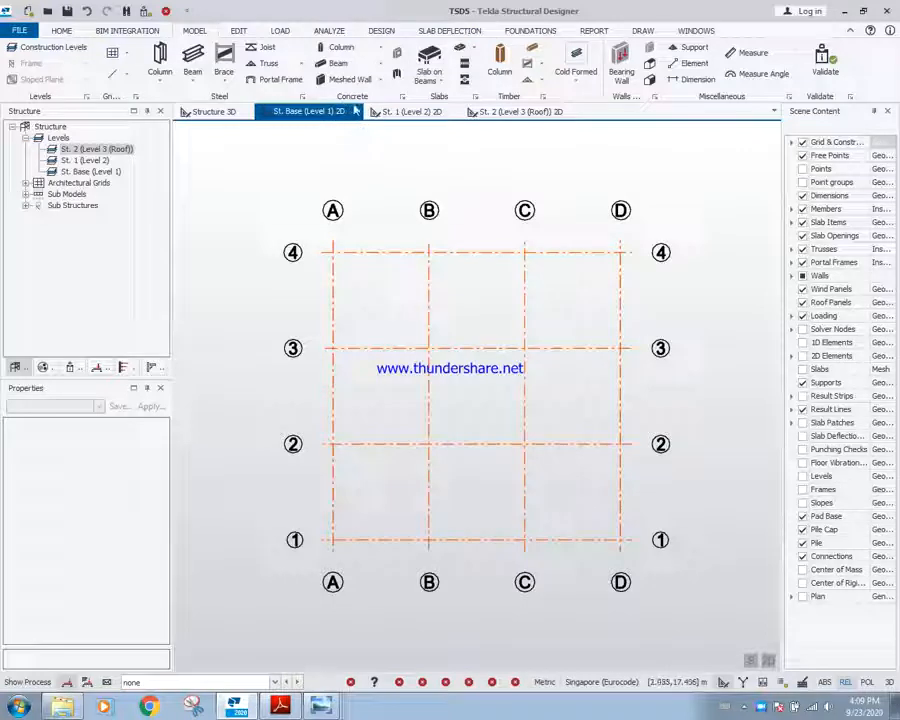
click(381, 49)
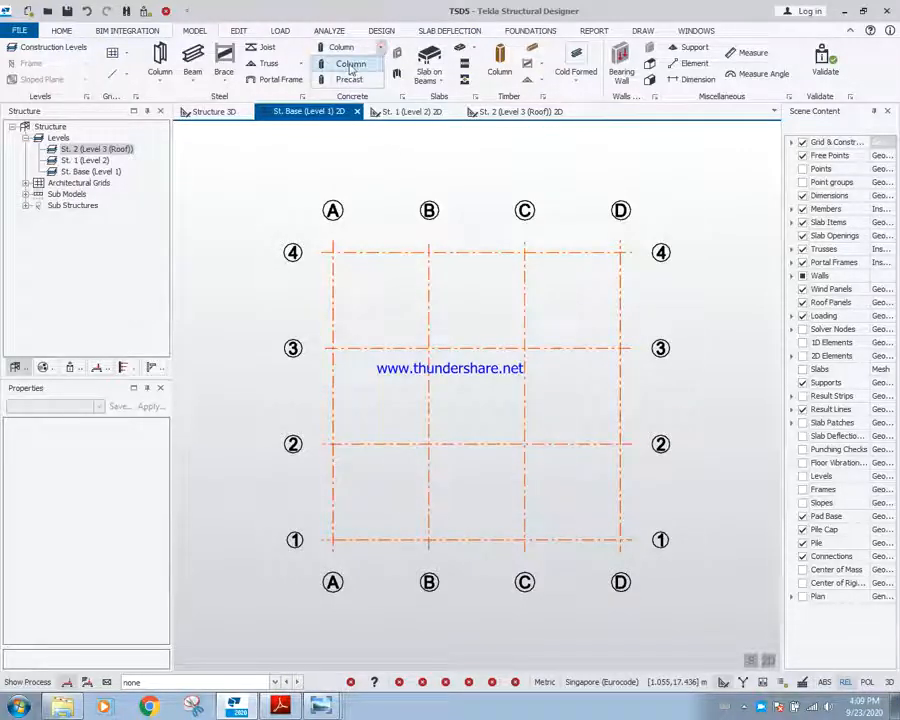
click(350, 66)
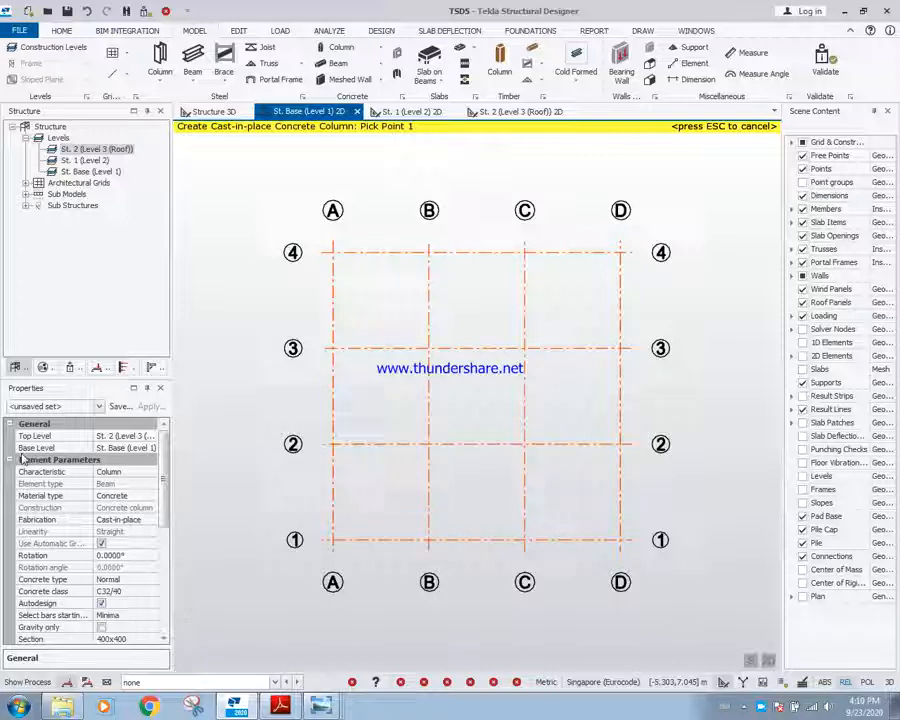
click(148, 447)
click(152, 448)
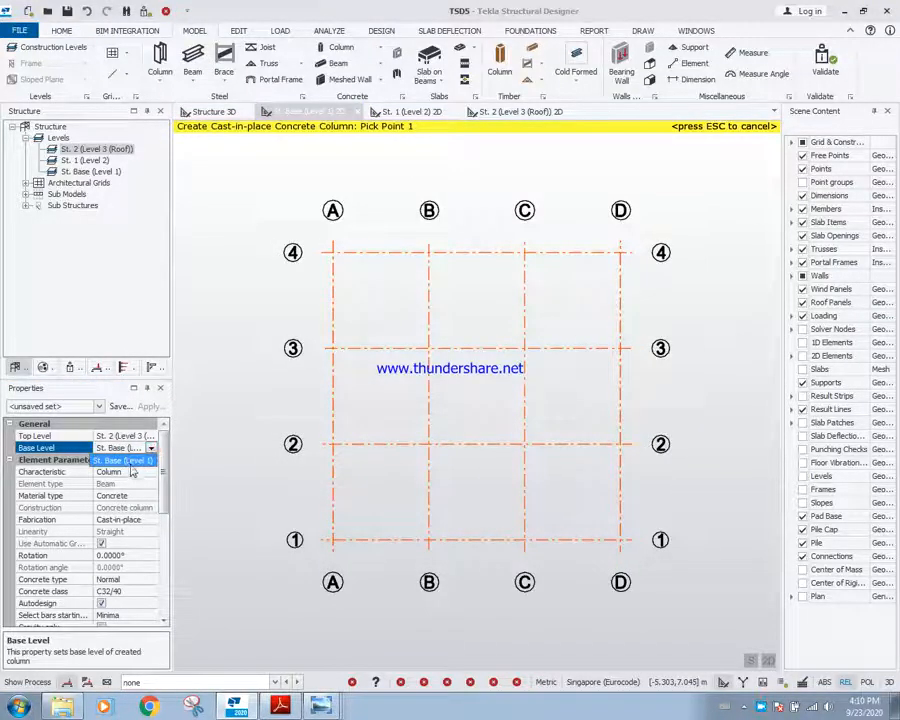
click(127, 460)
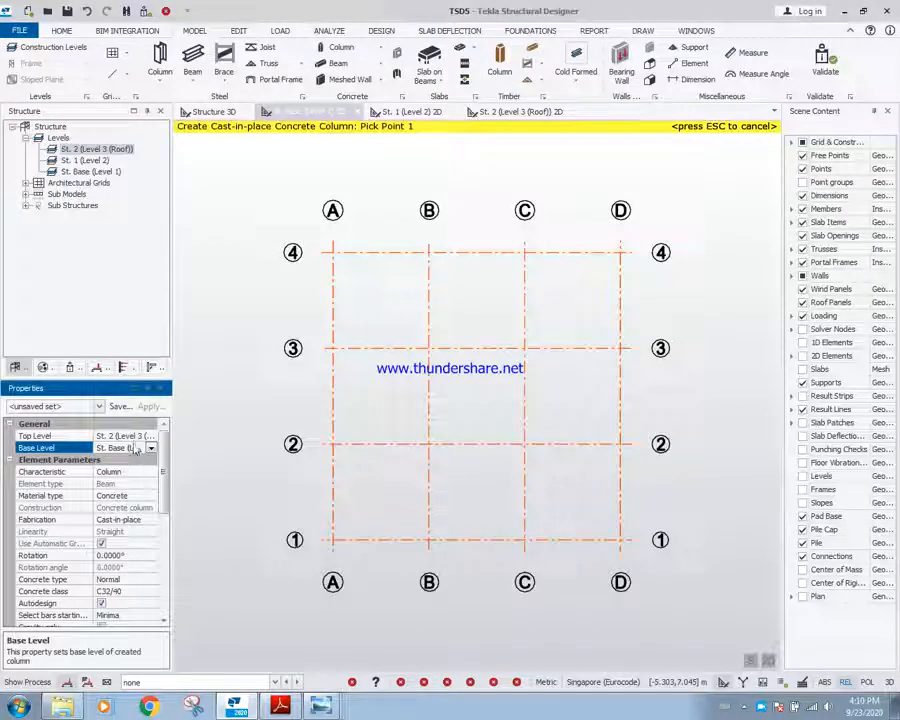
click(136, 438)
click(151, 438)
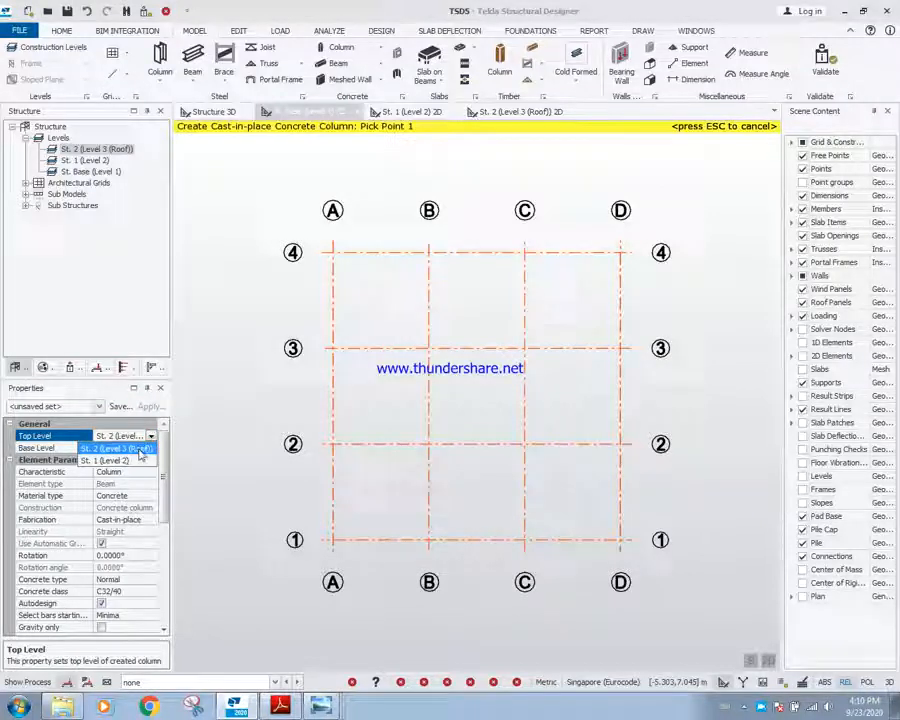
click(120, 461)
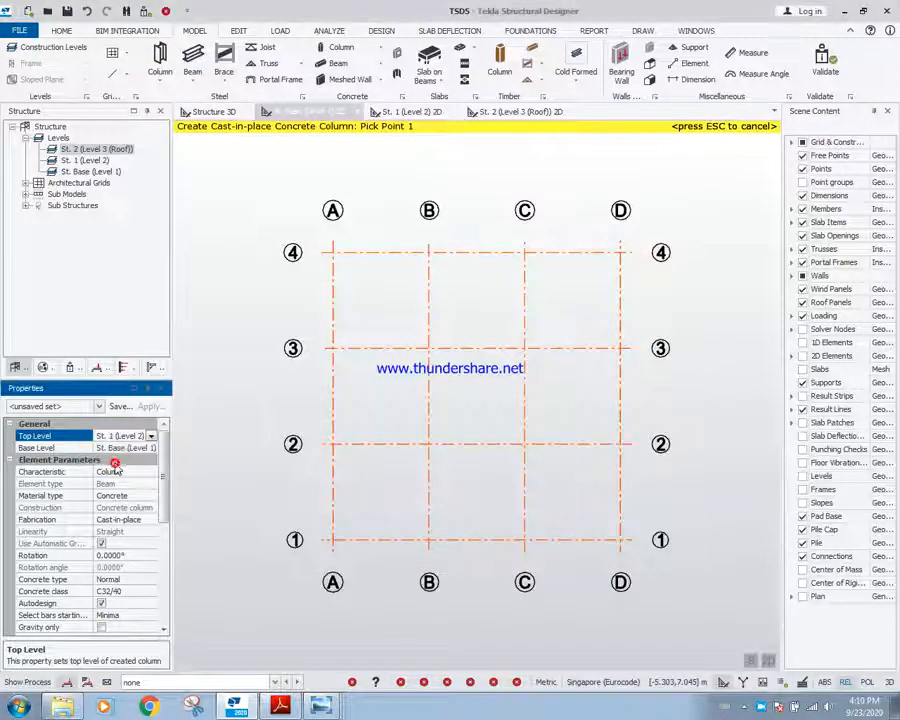
click(151, 437)
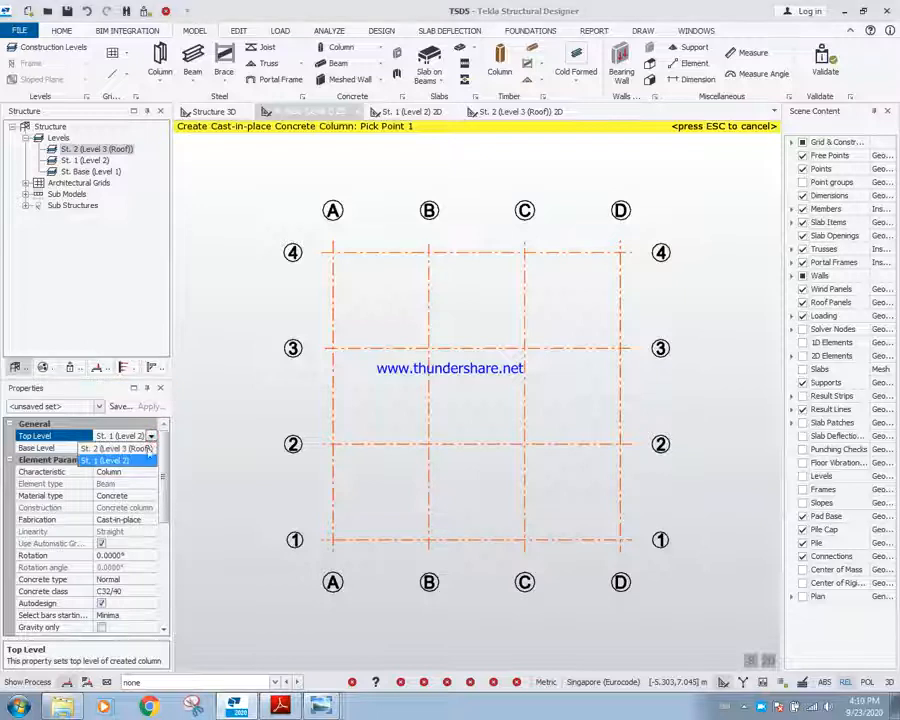
click(130, 448)
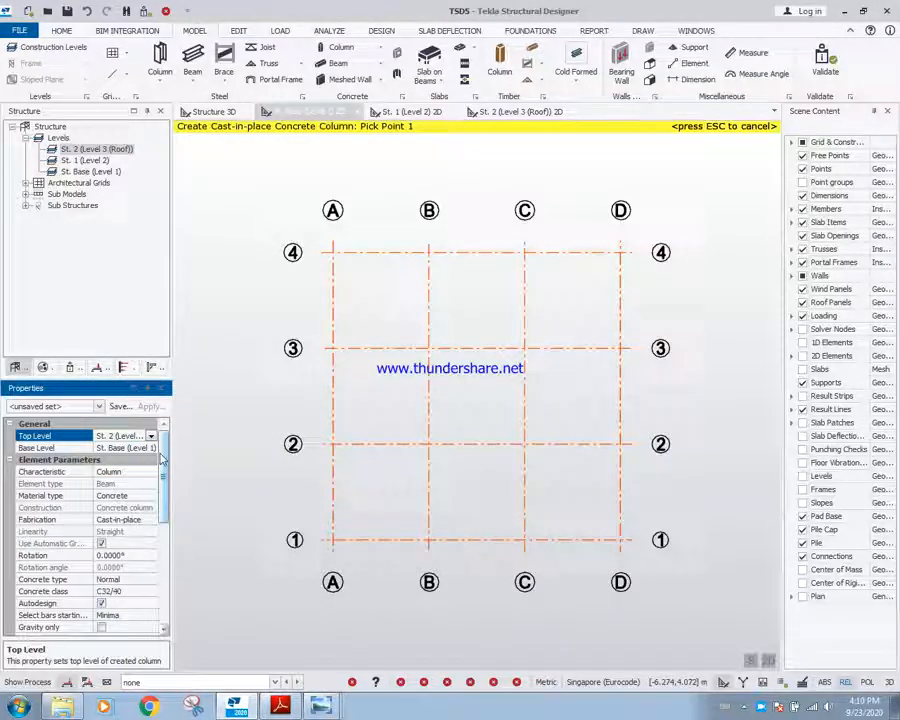
- Open the column's section definition and accept a rectangular section with 400 mm breadth and 400 mm depth
drag(159, 447, 158, 512)
click(135, 527)
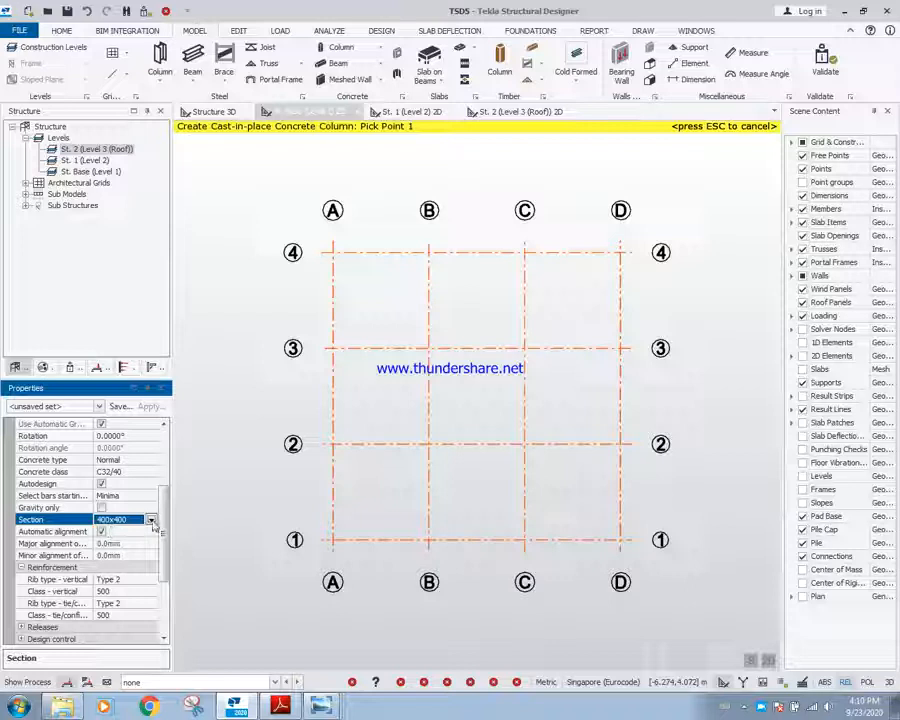
click(151, 521)
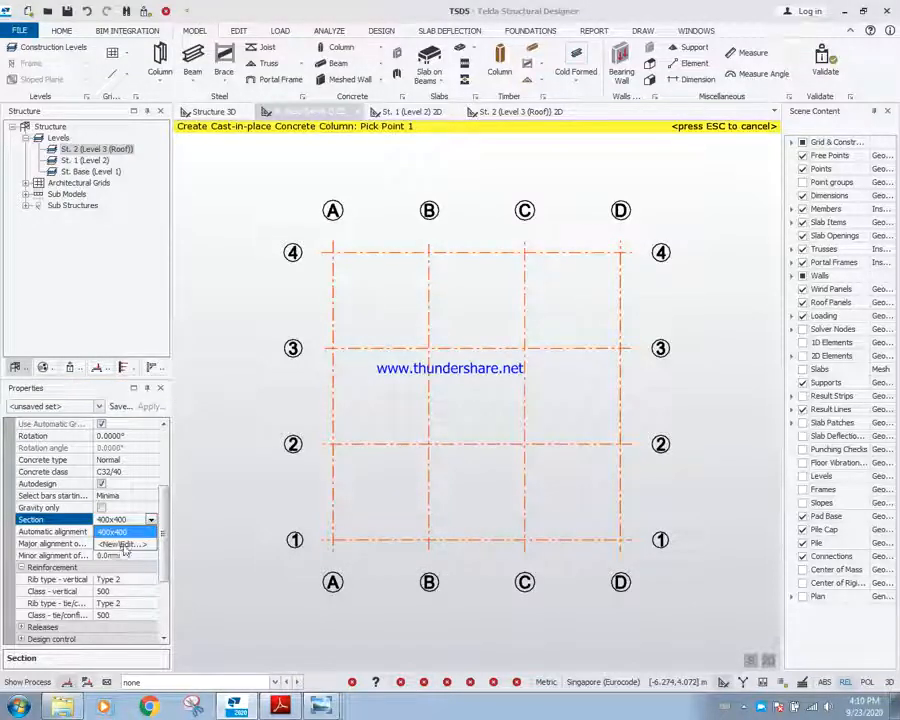
click(122, 544)
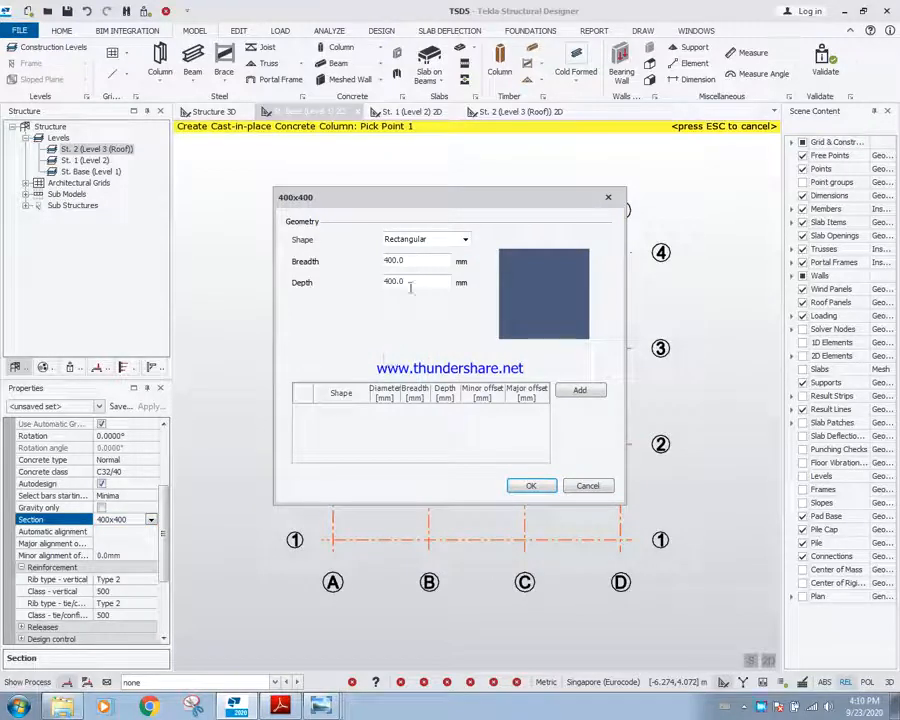
double_click(414, 258)
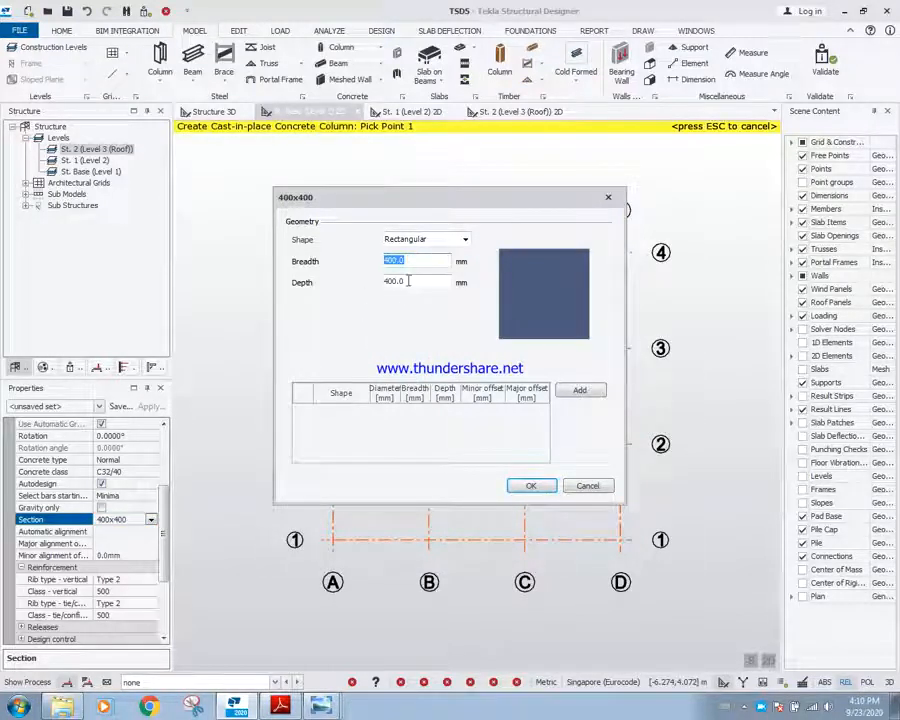
double_click(402, 281)
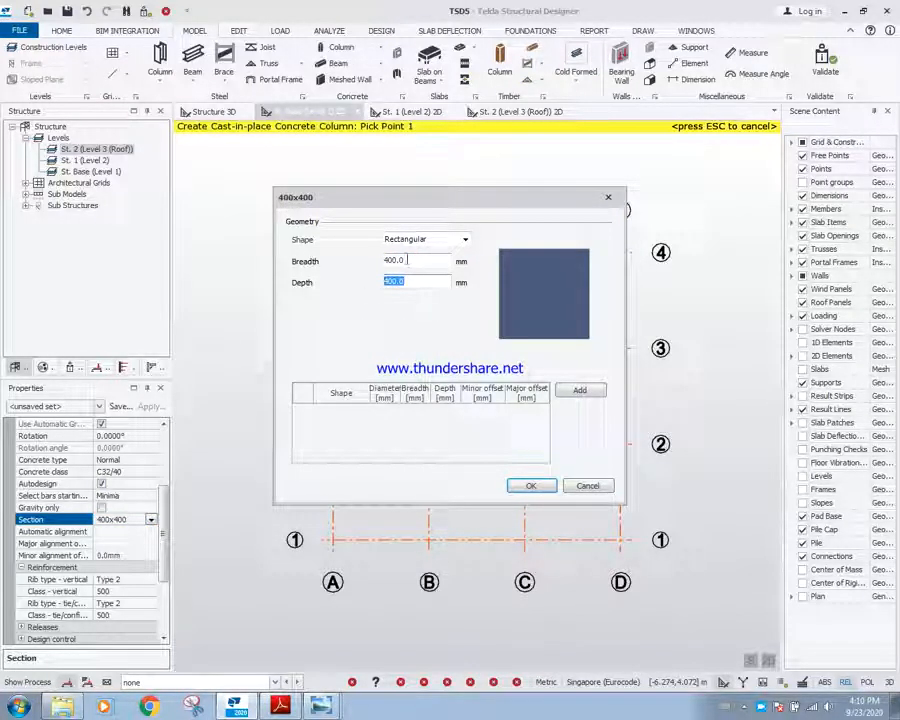
double_click(405, 259)
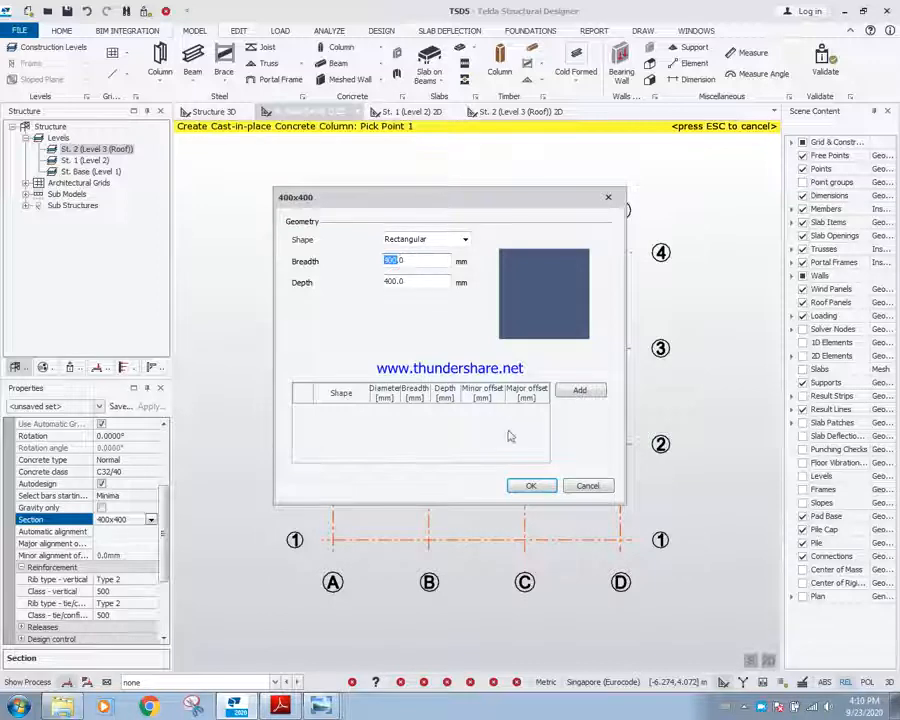
click(530, 487)
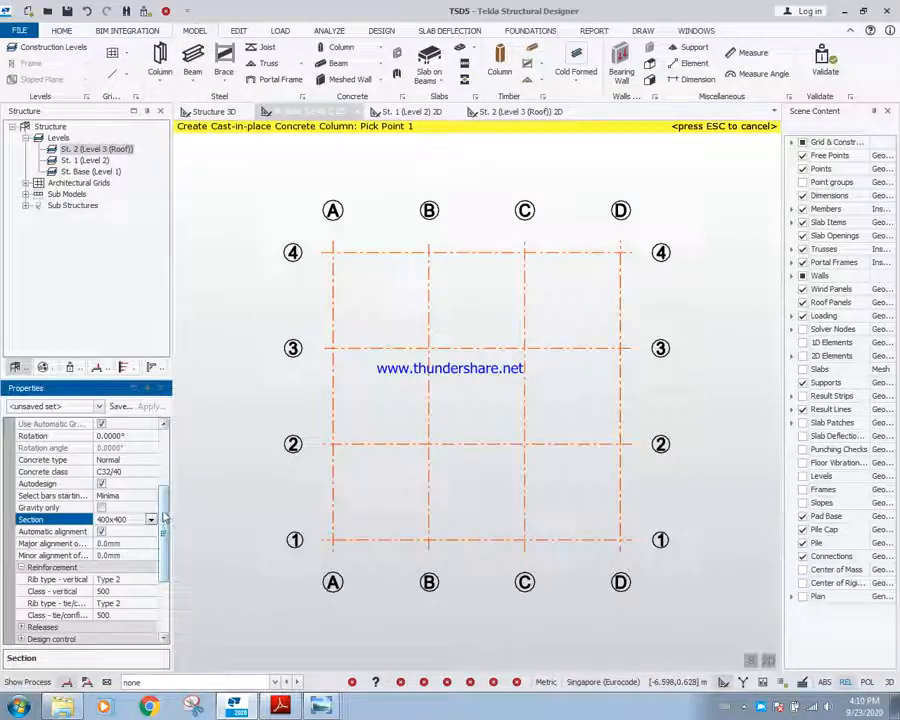
scroll(169, 500, up, 2)
drag(168, 482, 168, 462)
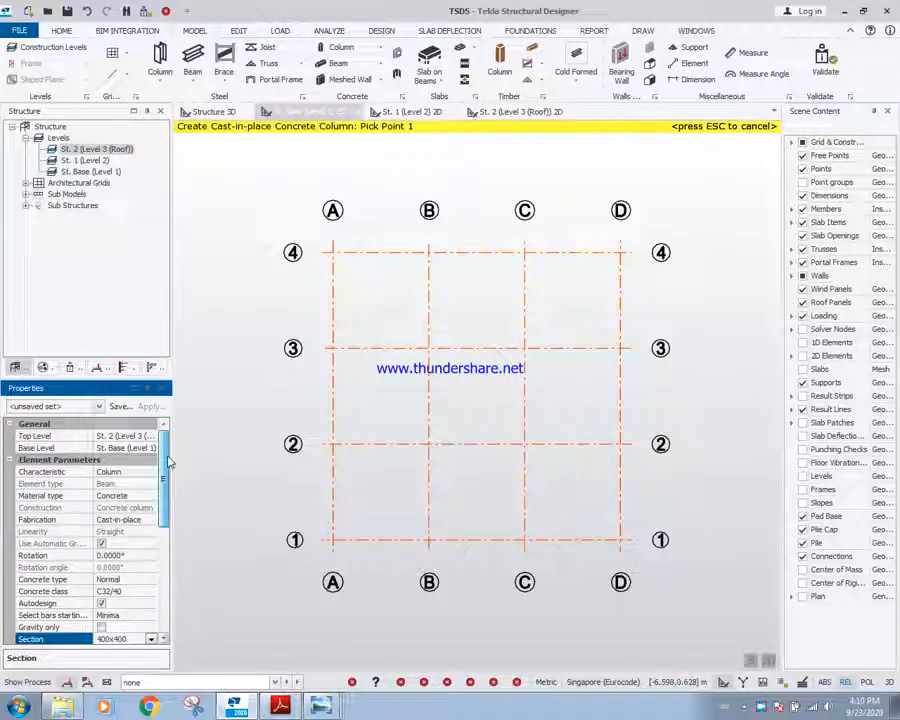
- Save the current column properties as a property set named Column 400x400
scroll(112, 530, down, 3)
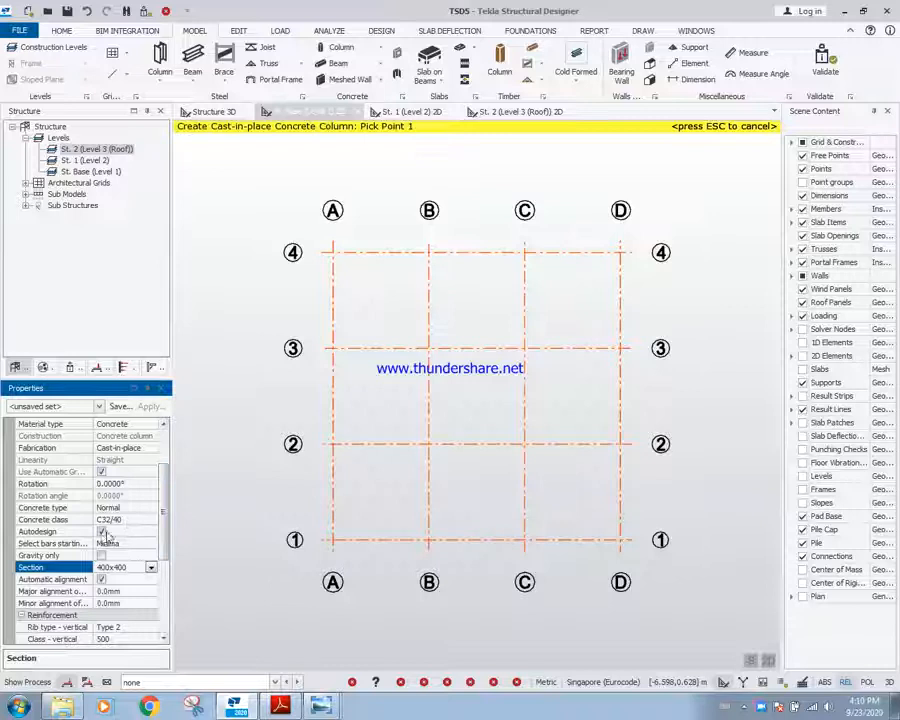
scroll(166, 511, up, 3)
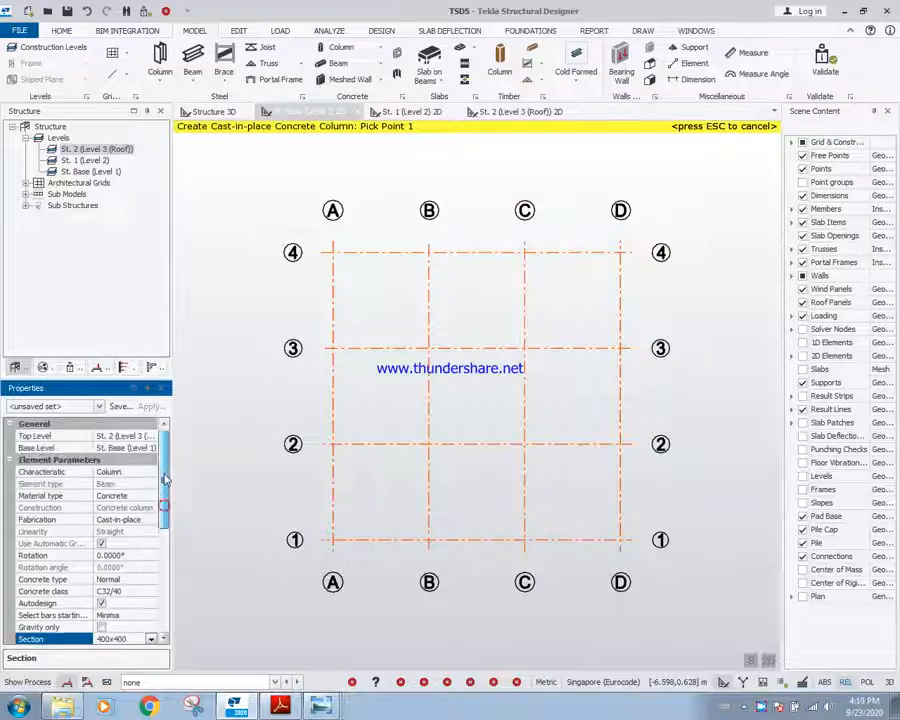
click(119, 406)
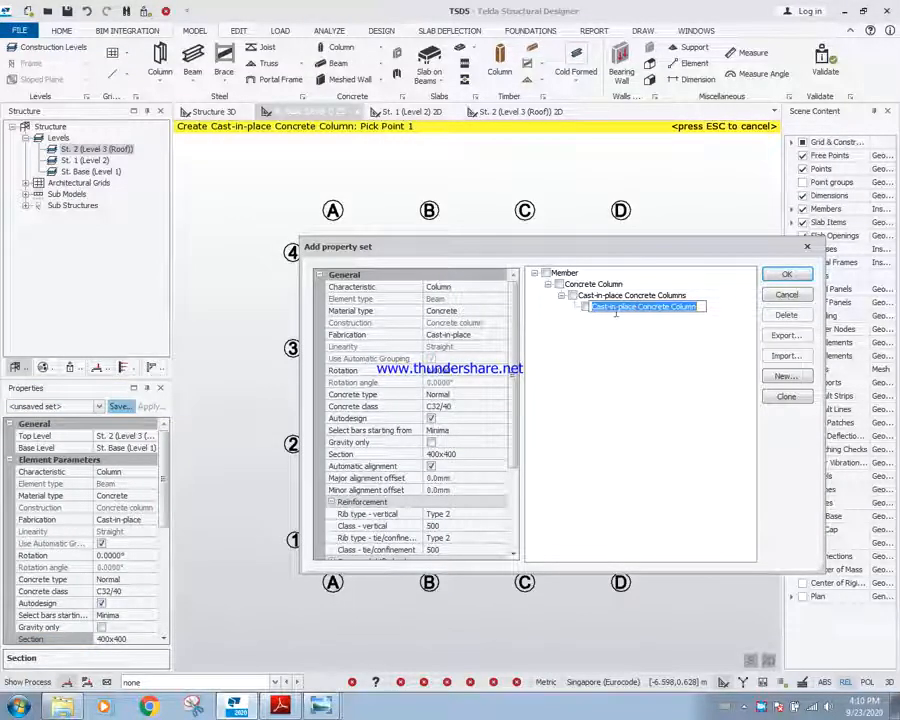
key(BackSpace)
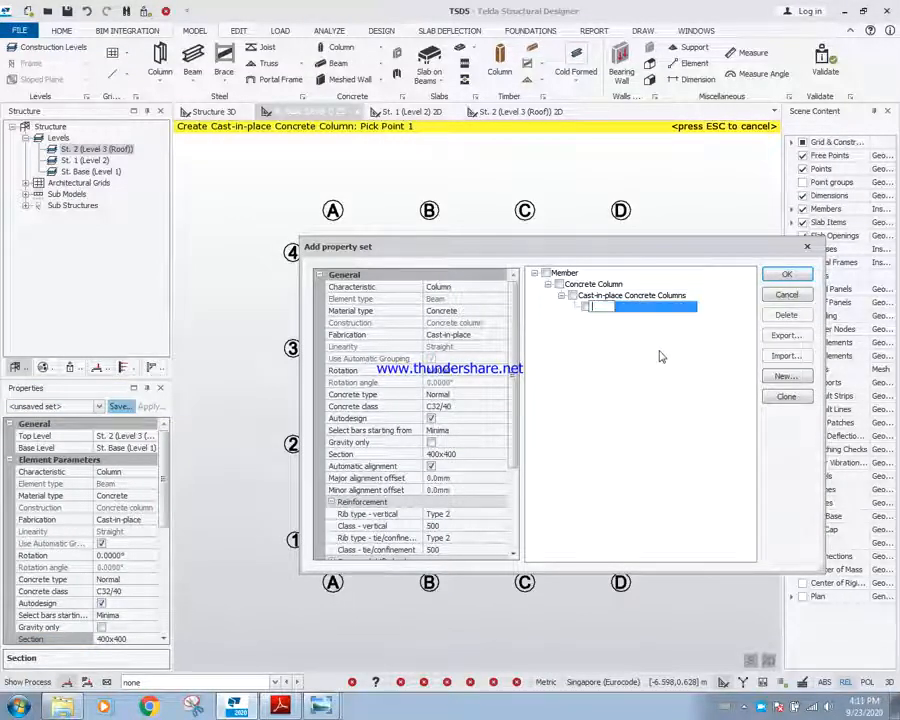
text(s)
text(olum)
text(n )
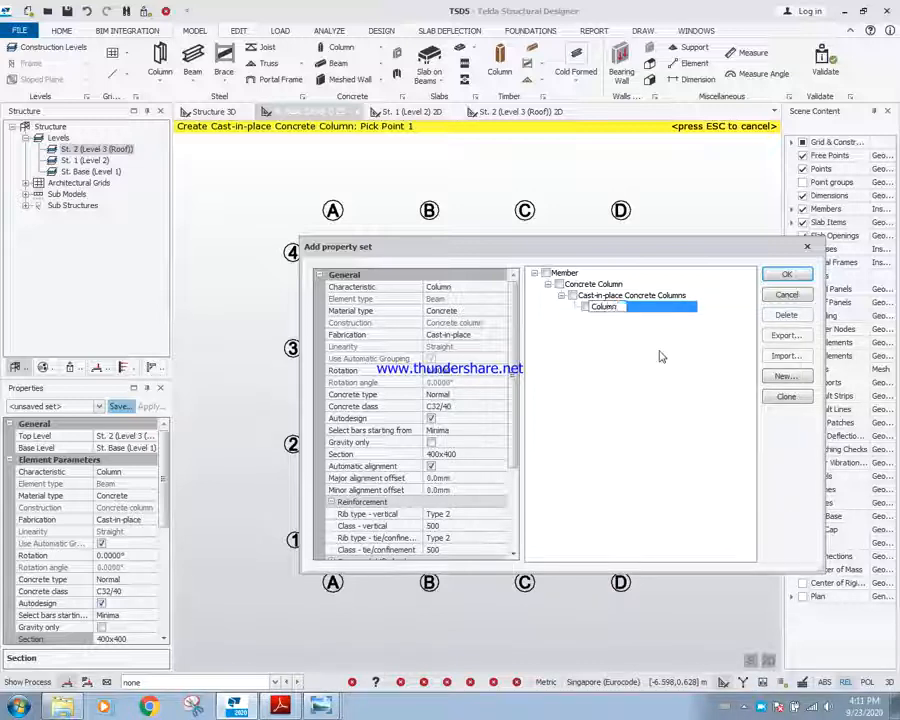
text(400x)
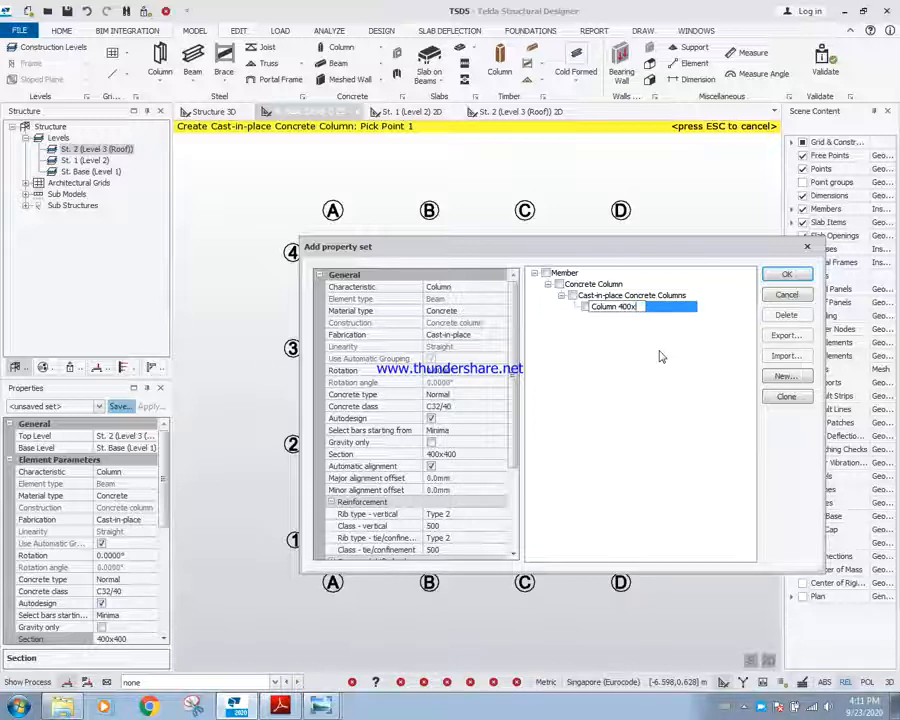
text(400)
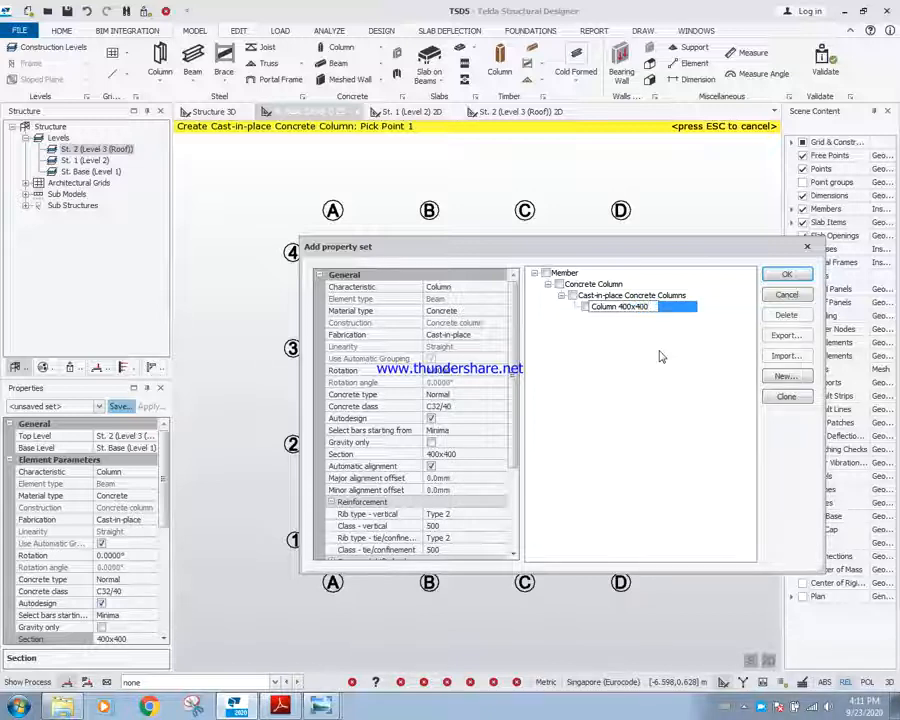
click(786, 274)
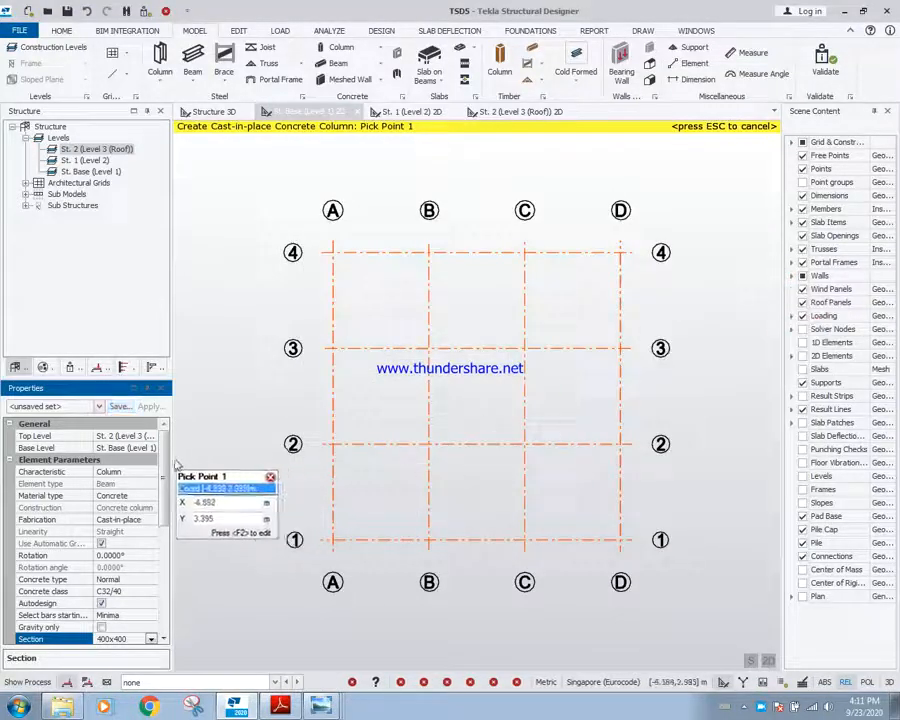
- Place concrete columns at grid intersections A/4 and B/4 using the Column 400x400 property set
click(100, 407)
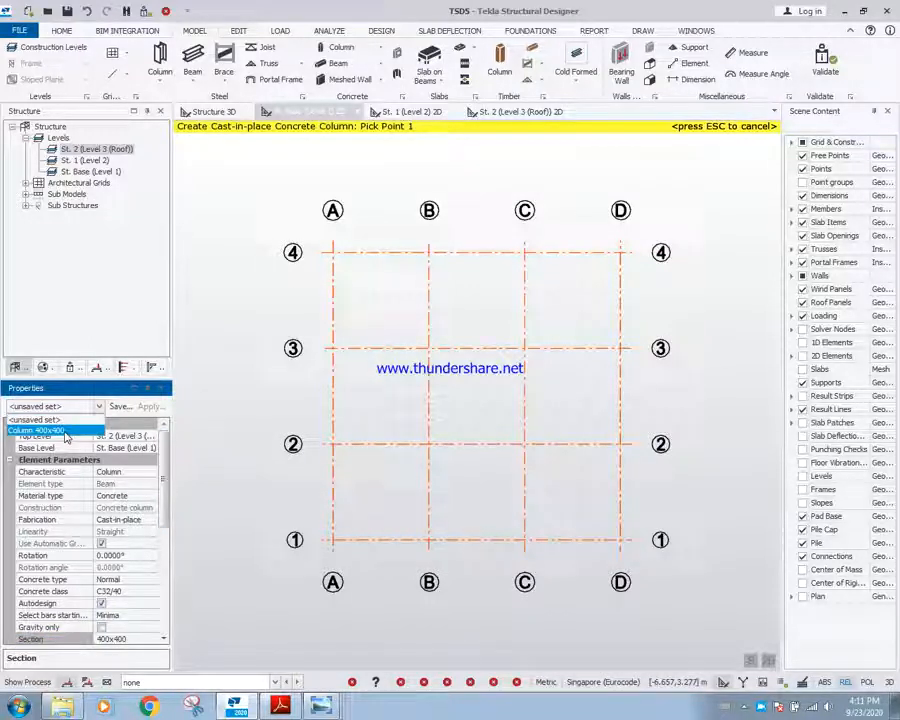
click(40, 431)
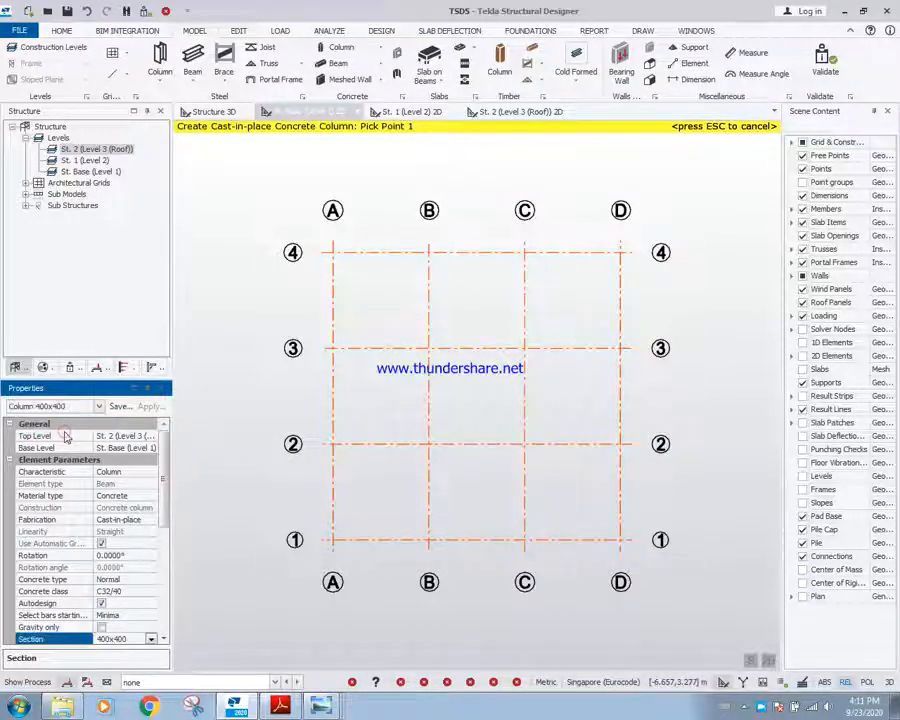
click(333, 253)
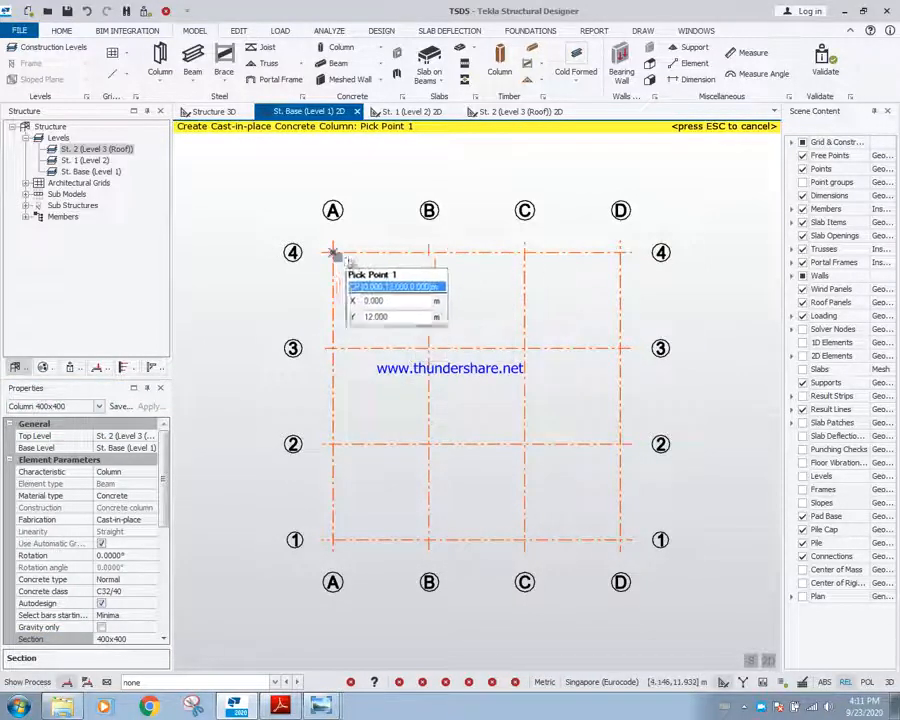
click(428, 253)
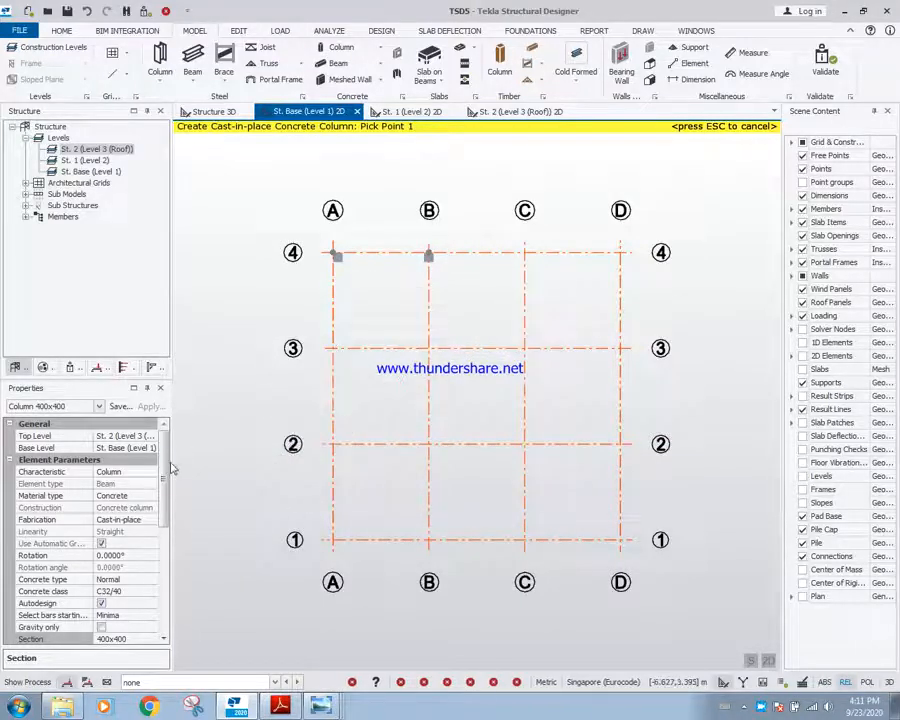
scroll(150, 537, down, 5)
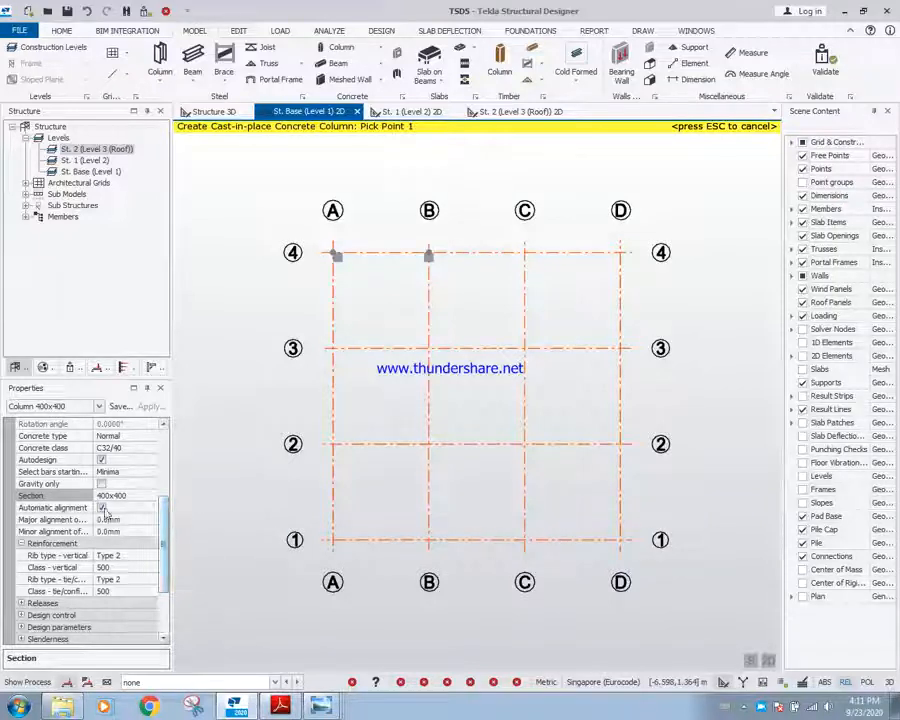
click(347, 268)
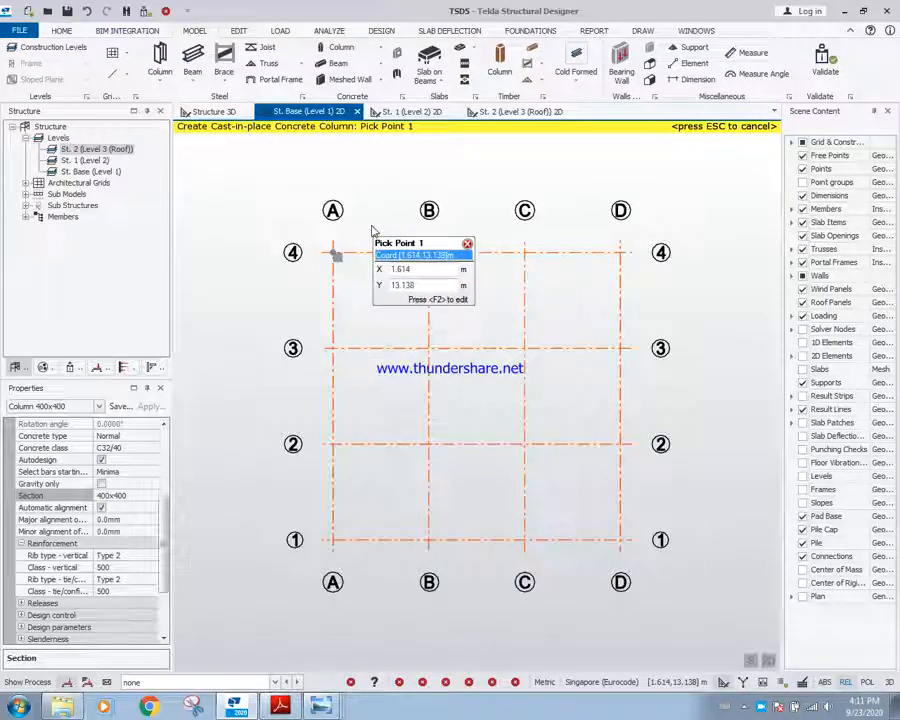
key(Escape)
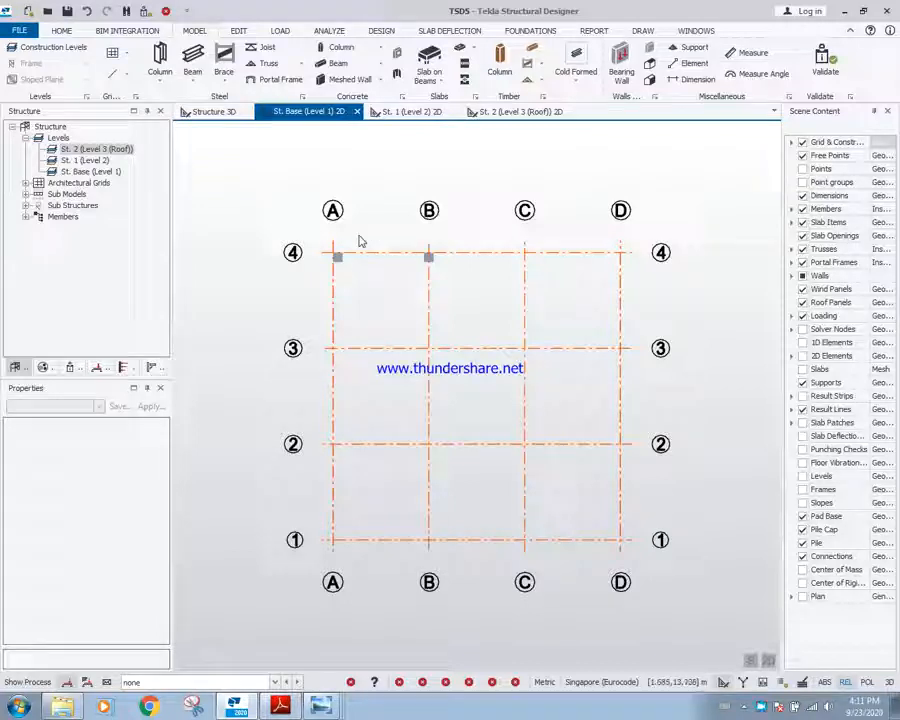
- Delete the two columns at A/4 and B/4 together with their supports
drag(321, 232, 458, 302)
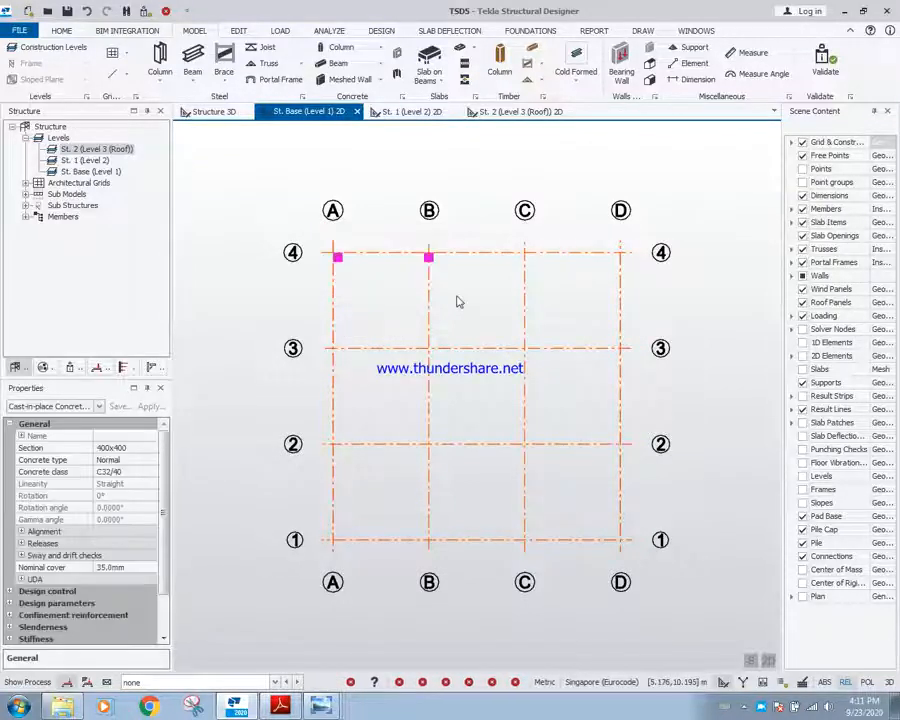
click(238, 30)
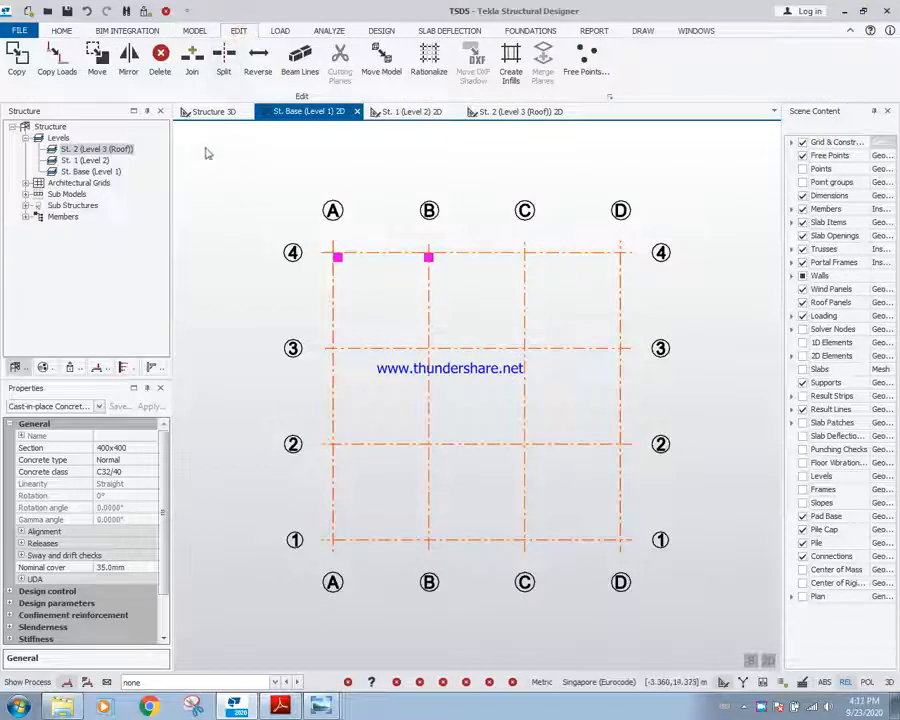
click(161, 60)
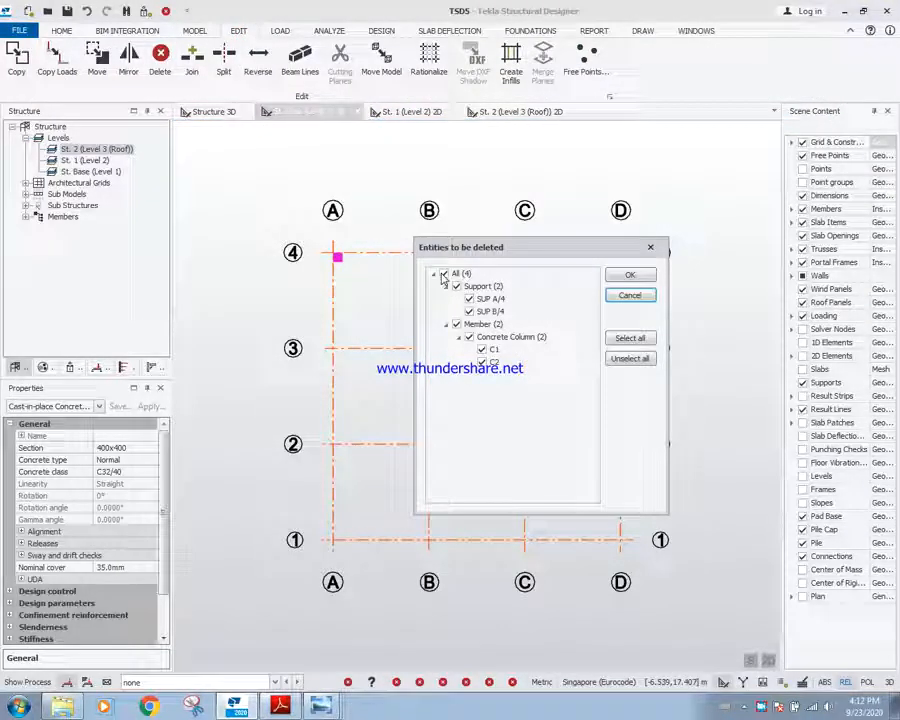
click(630, 275)
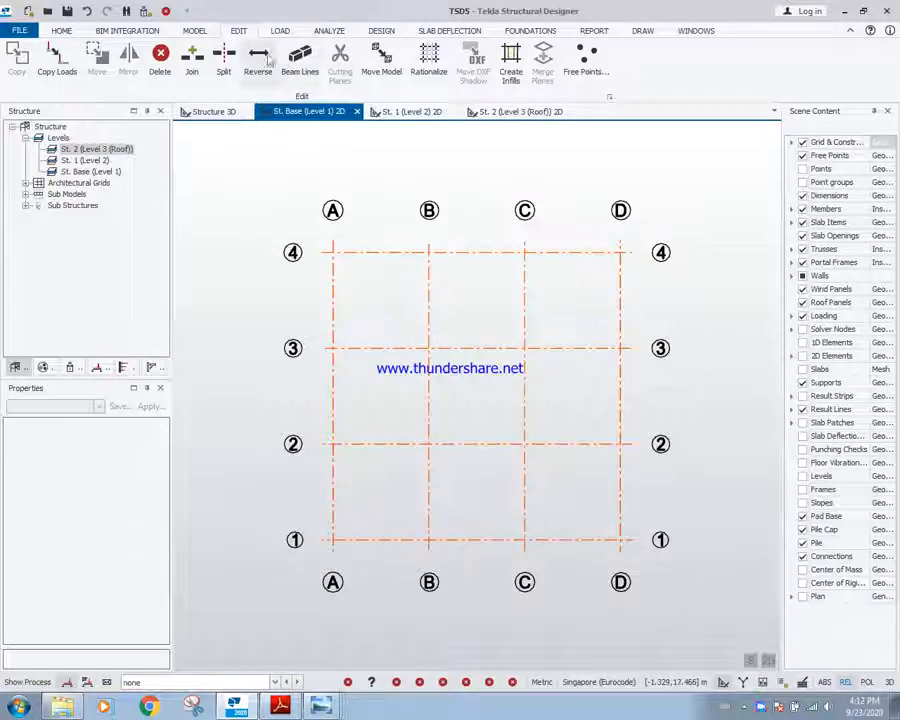
- Start a new cast-in-place concrete column from the Column 400x400 property set with automatic alignment turned off
click(194, 30)
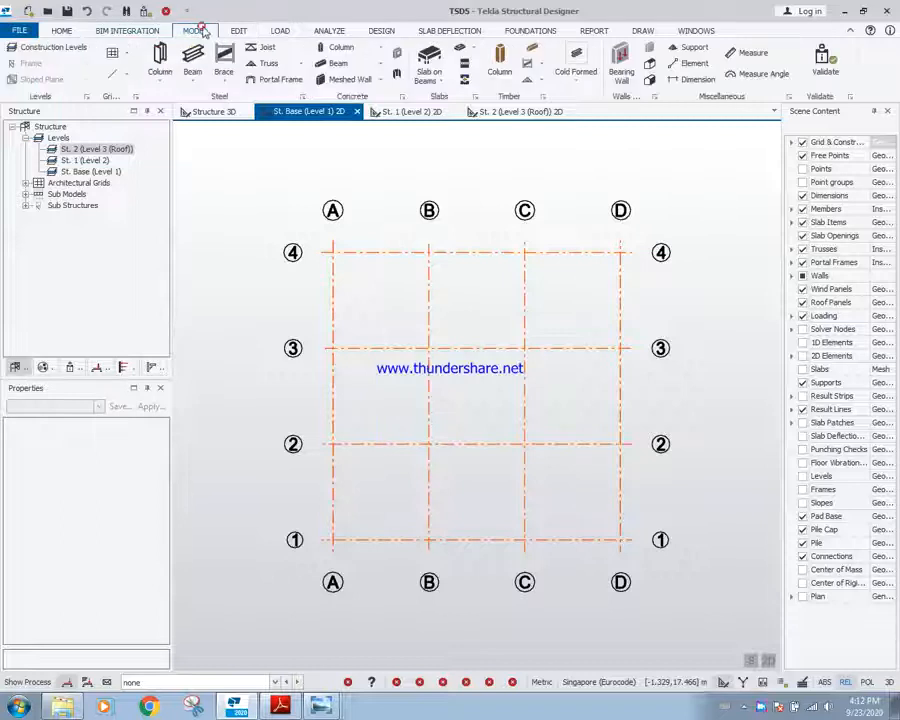
click(341, 50)
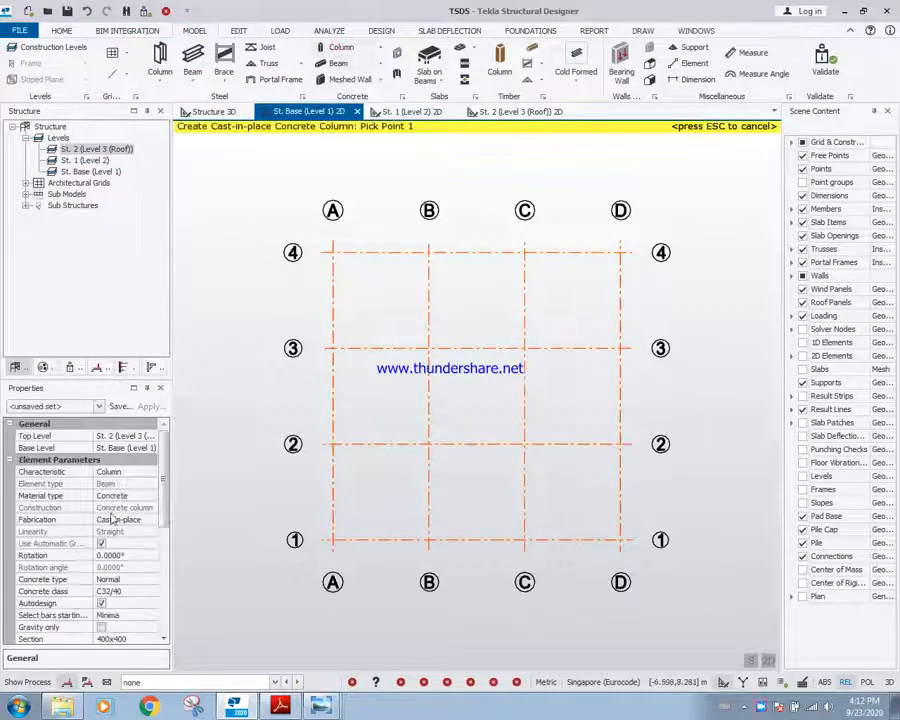
click(99, 406)
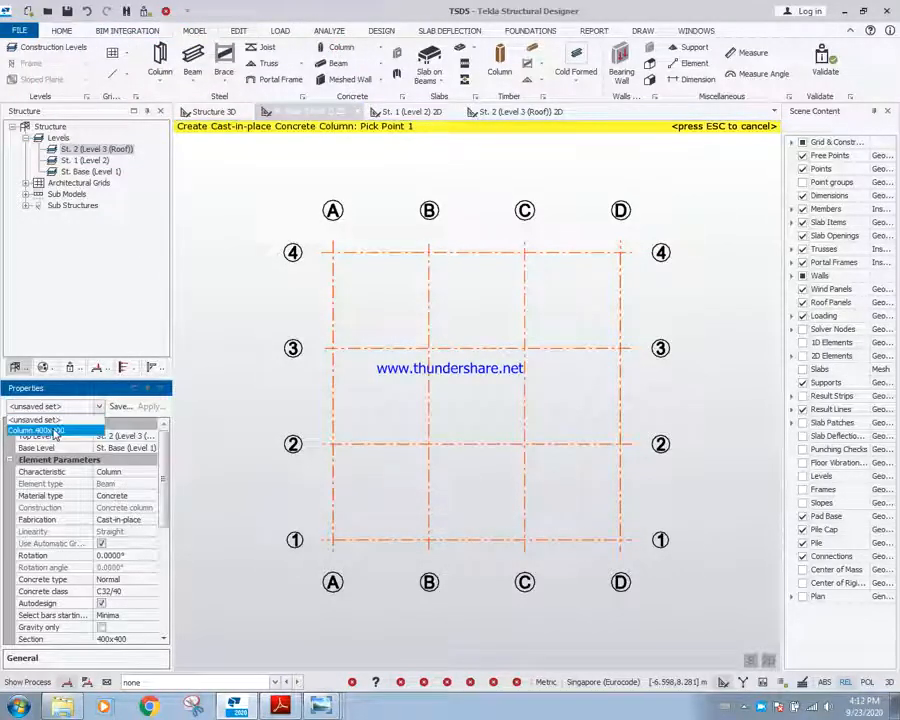
click(55, 430)
drag(160, 455, 153, 509)
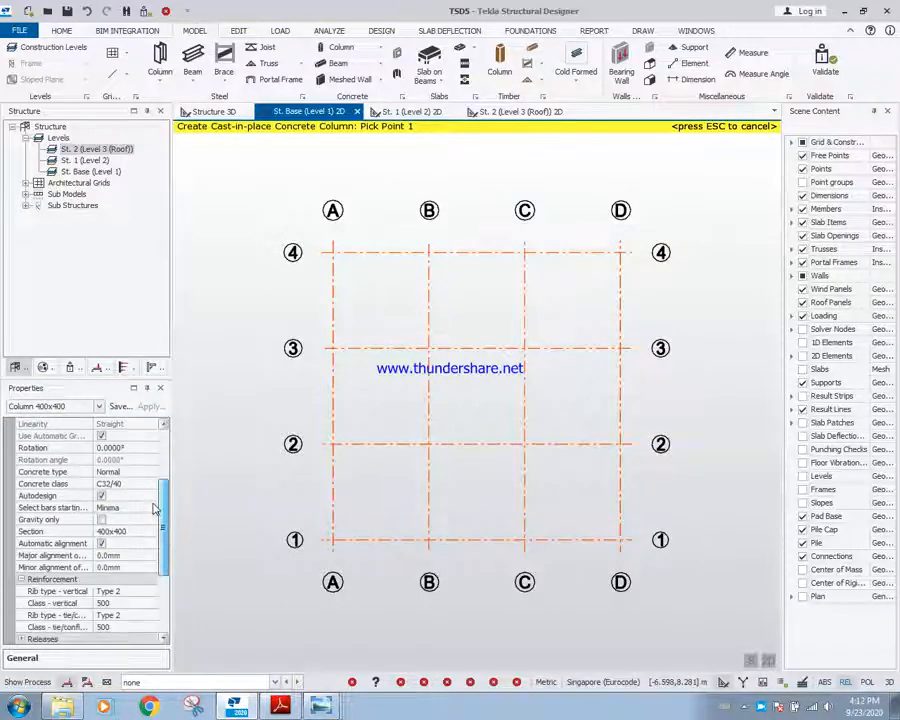
scroll(153, 509, down, 1)
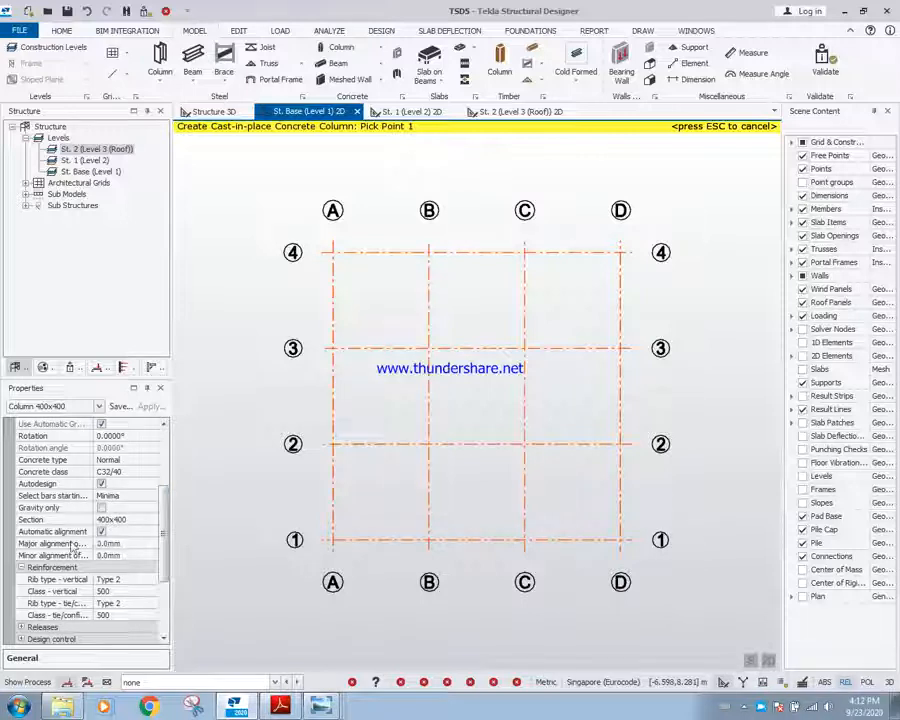
click(101, 532)
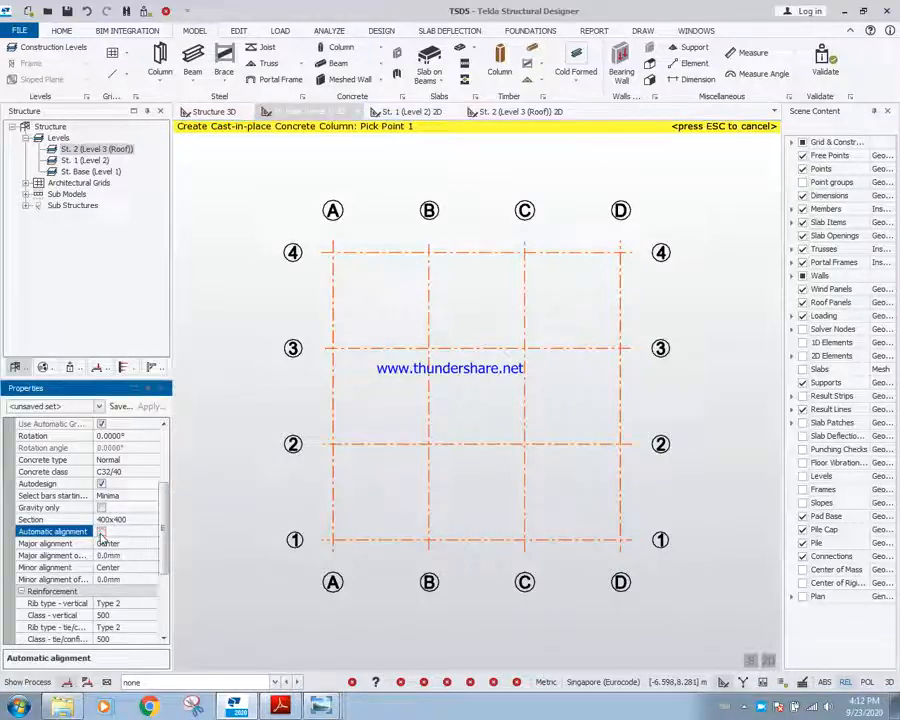
- Place the centred 400x400 columns at all 16 grid intersections, from A/4 through D/1
click(333, 252)
click(427, 252)
click(524, 252)
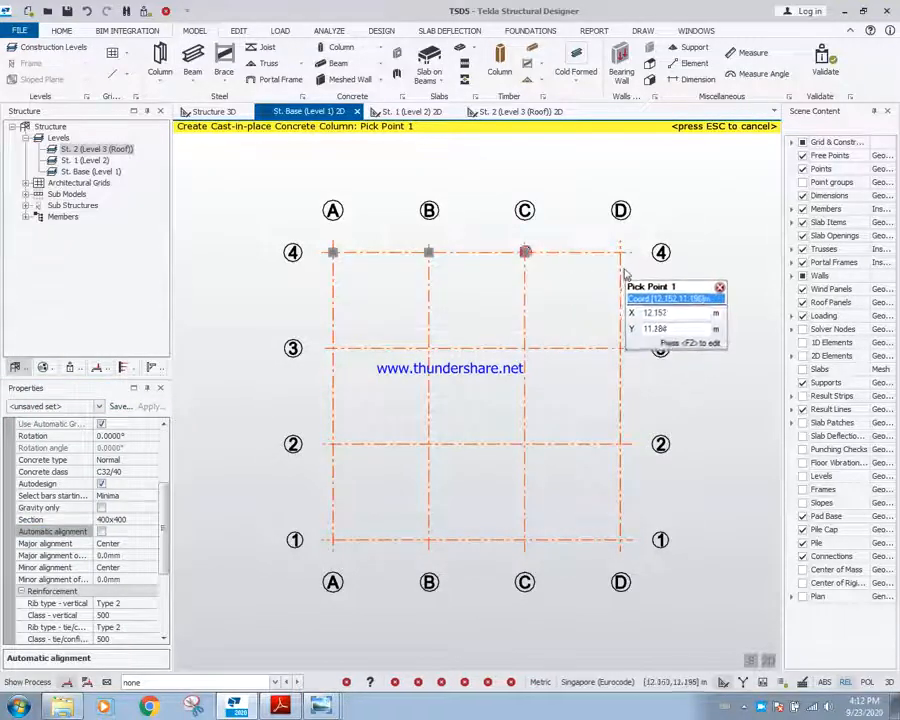
click(620, 252)
mouse_move(310, 318)
mouse_down()
mouse_move(603, 390)
mouse_move(641, 383)
mouse_up()
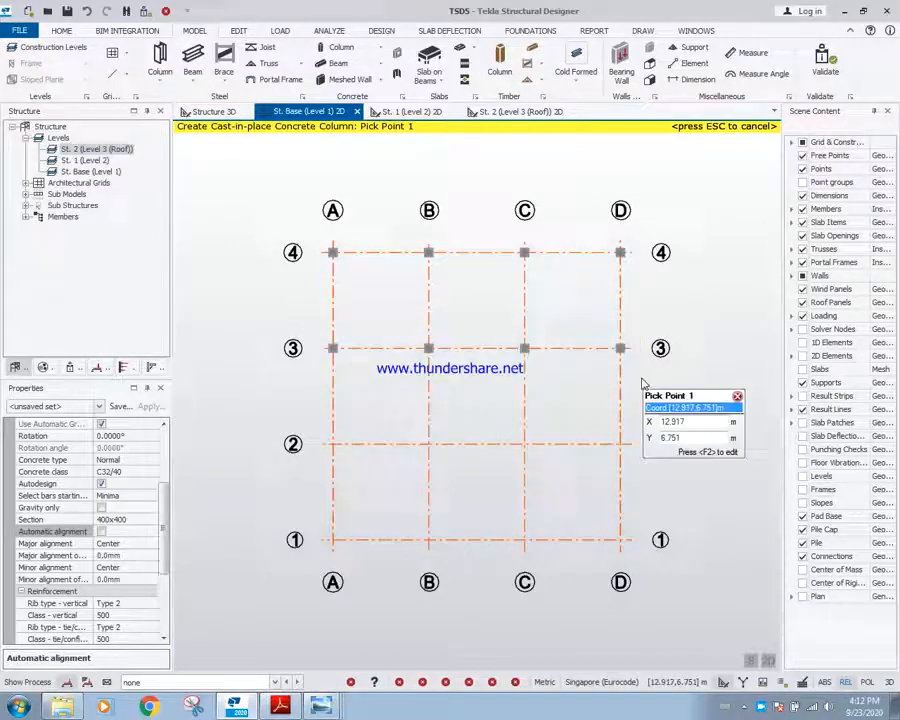
drag(309, 399, 673, 600)
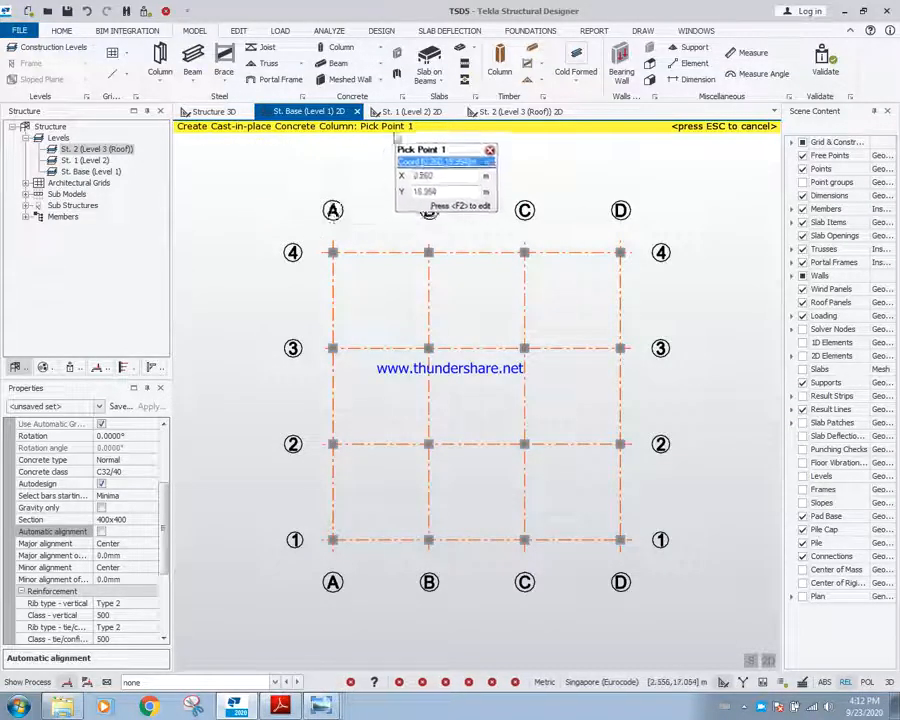
key(Escape)
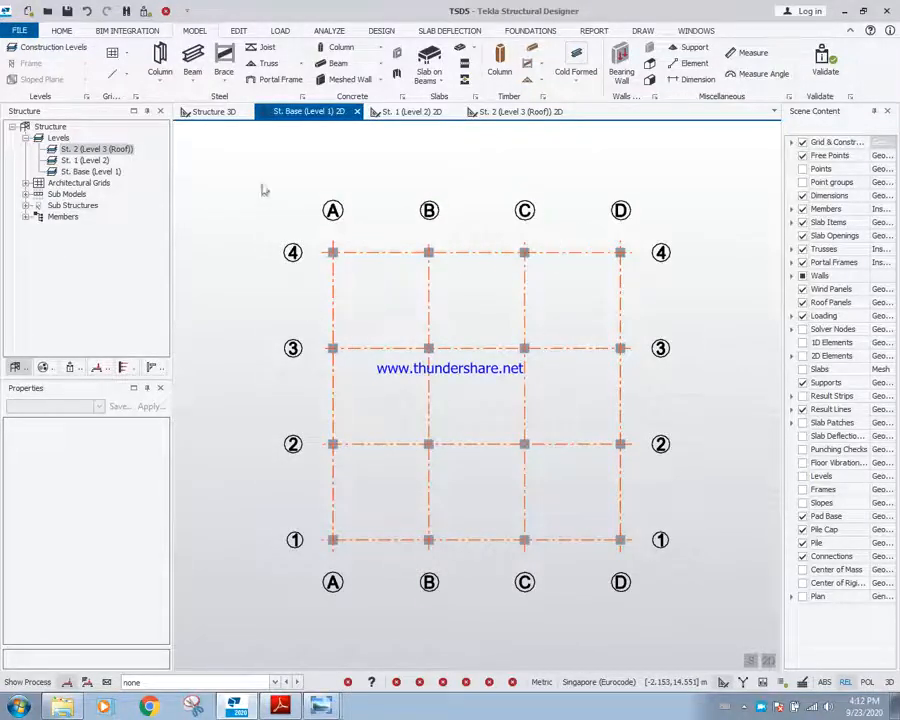
- Review the placed columns in the Structure 3D view
click(213, 114)
scroll(372, 373, down, 3)
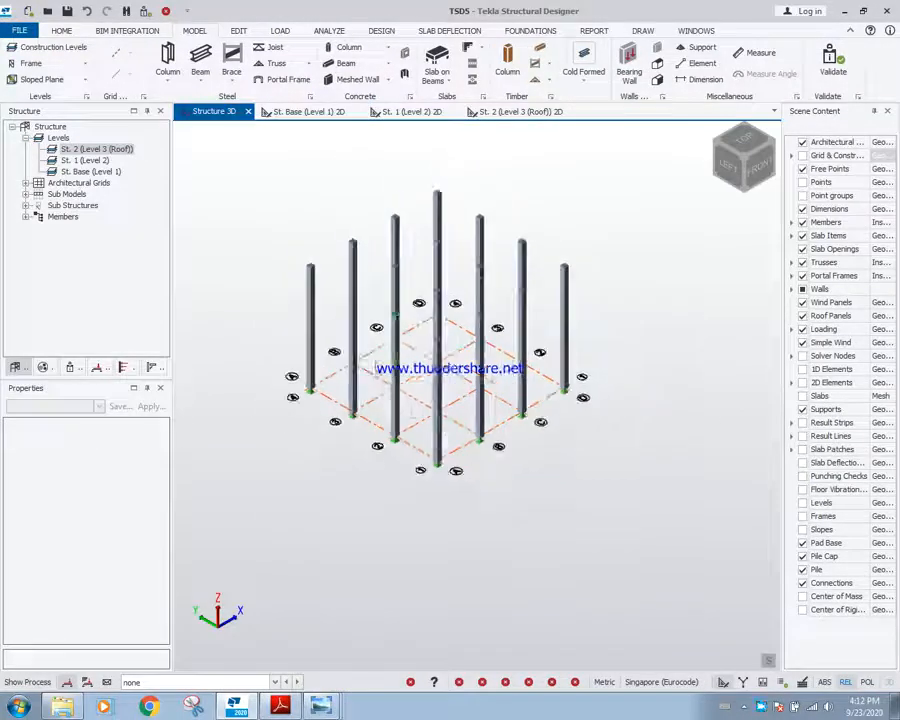
scroll(405, 322, up, 1)
mouse_move(426, 379)
right_down()
mouse_move(477, 383)
mouse_move(424, 372)
mouse_move(476, 384)
mouse_move(436, 371)
right_up()
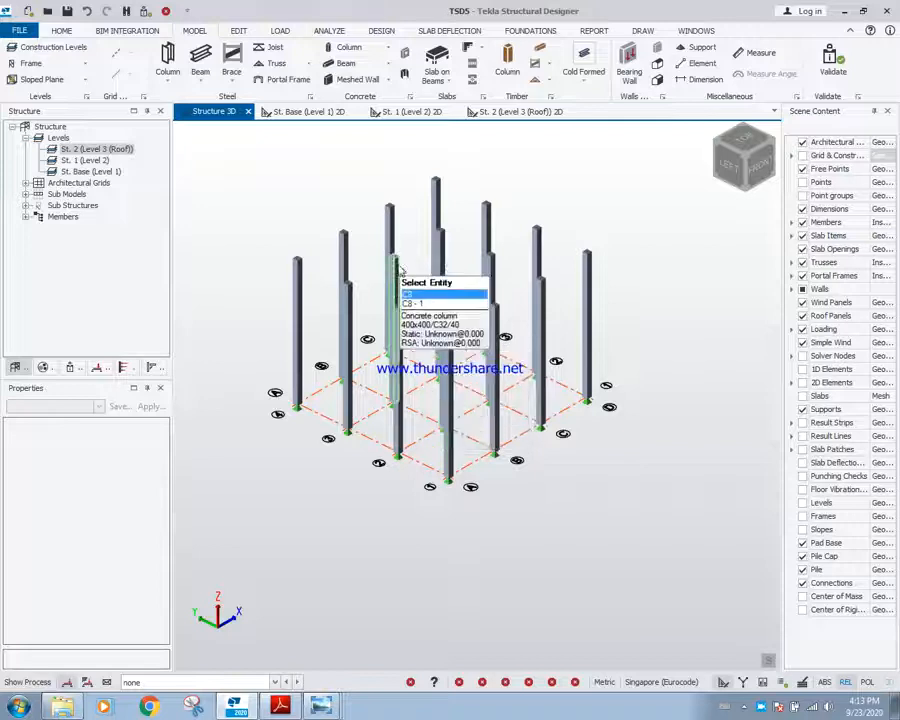
- Open the St. 1 (Level 2) plan view and start a cast-in-place concrete beam
click(309, 113)
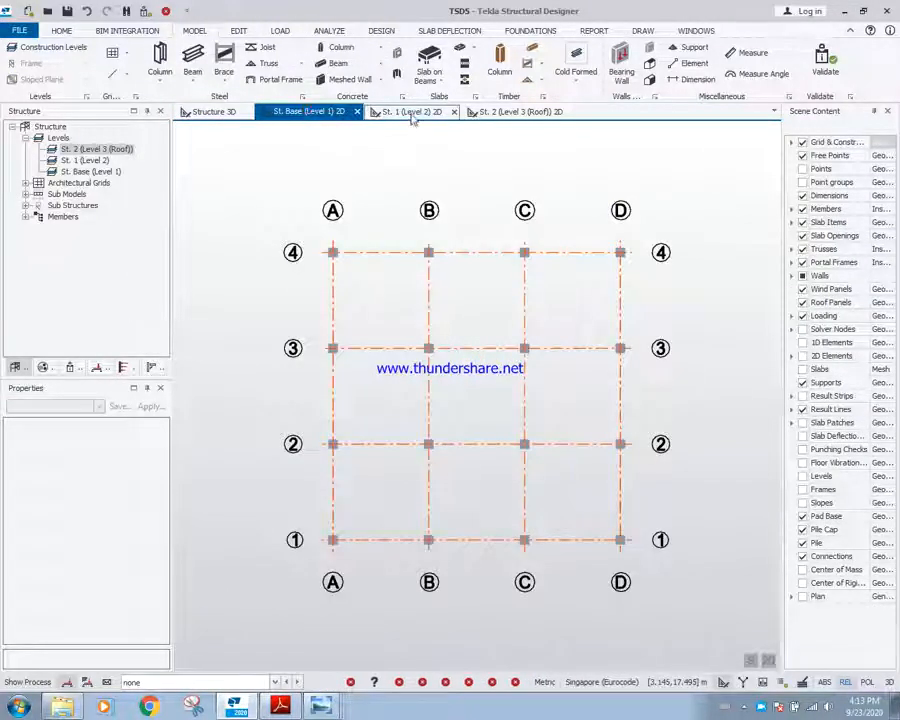
click(413, 113)
click(310, 113)
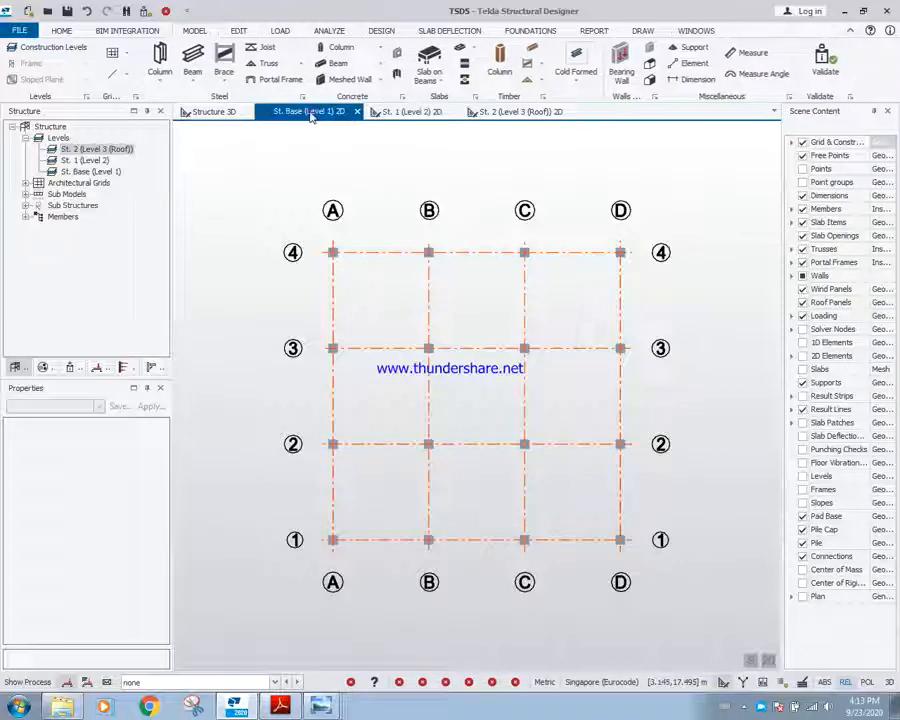
click(421, 116)
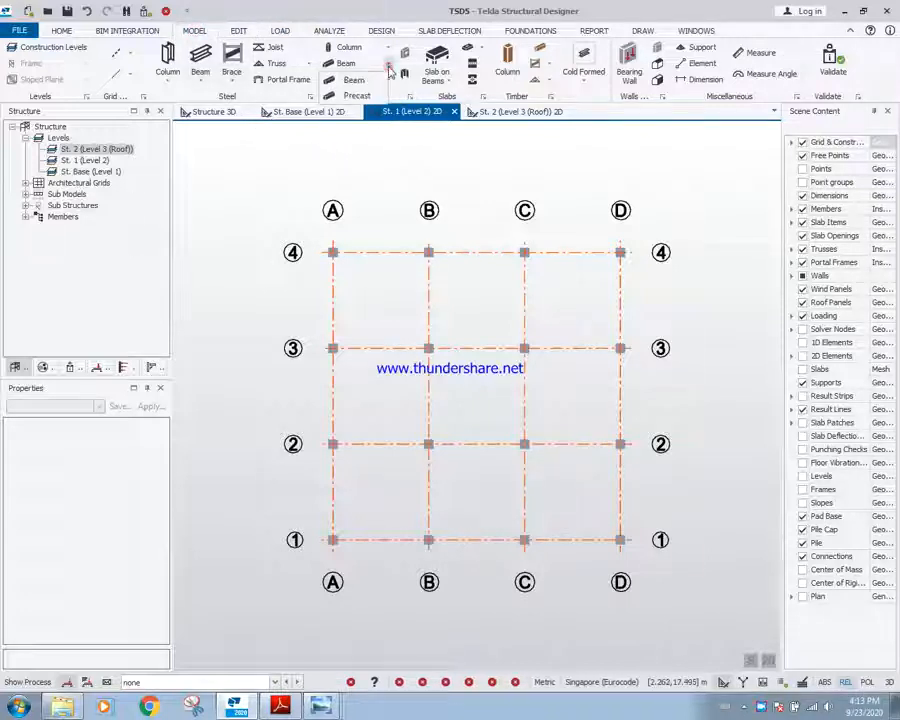
click(352, 82)
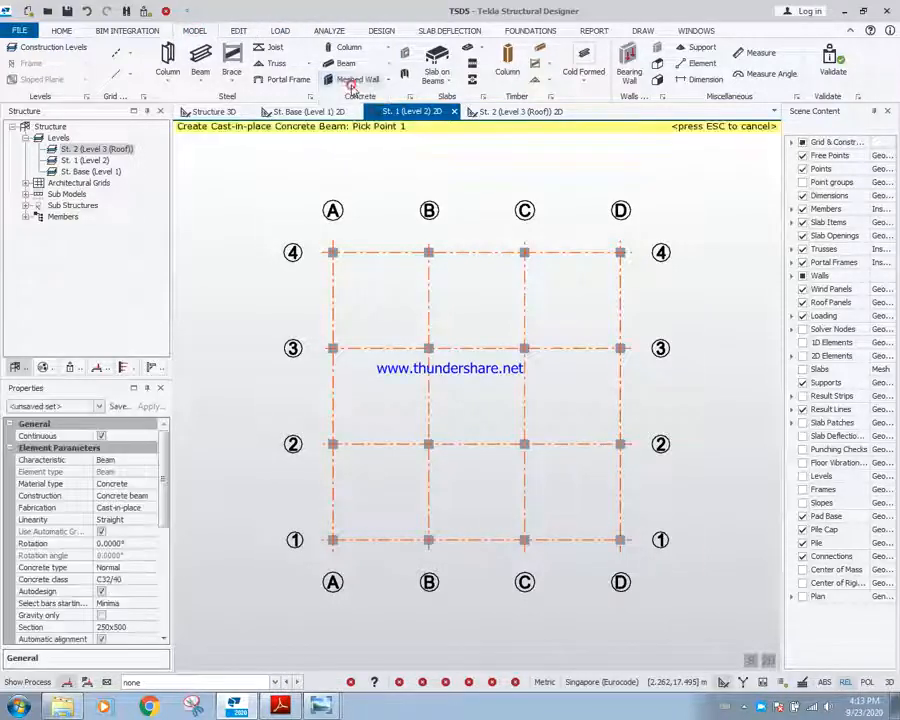
- Define the beam section as rectangular with a 400 mm breadth and 500 mm depth
scroll(165, 500, down, 5)
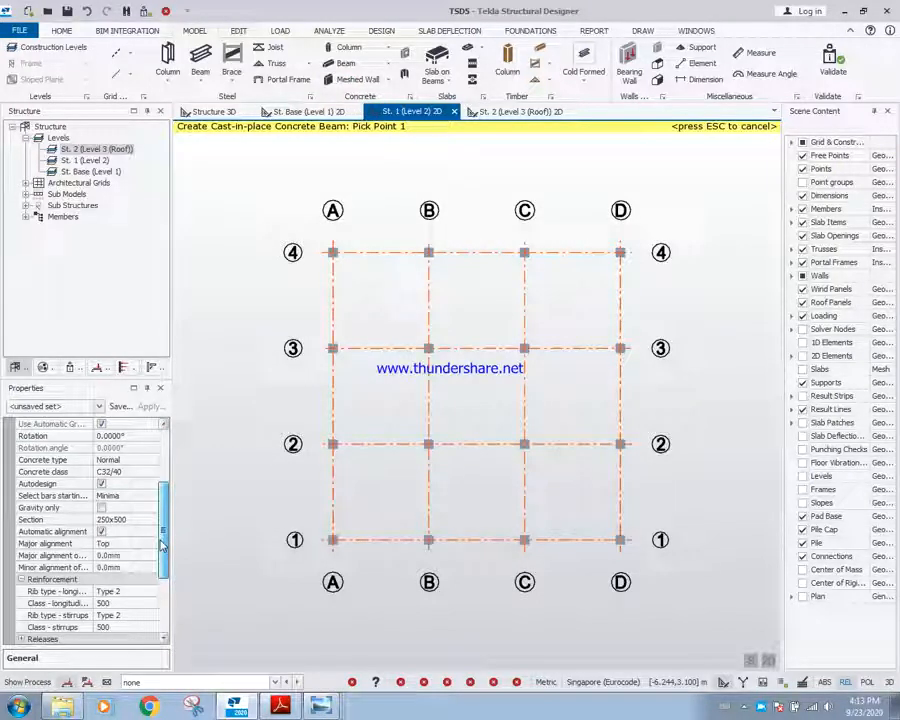
scroll(162, 546, down, 1)
click(143, 496)
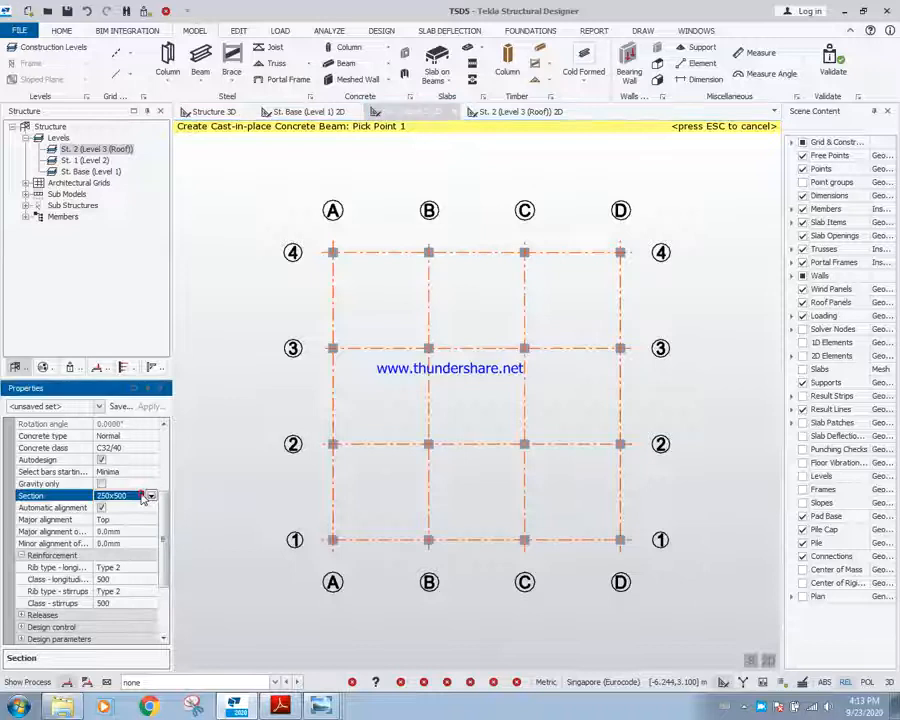
click(152, 497)
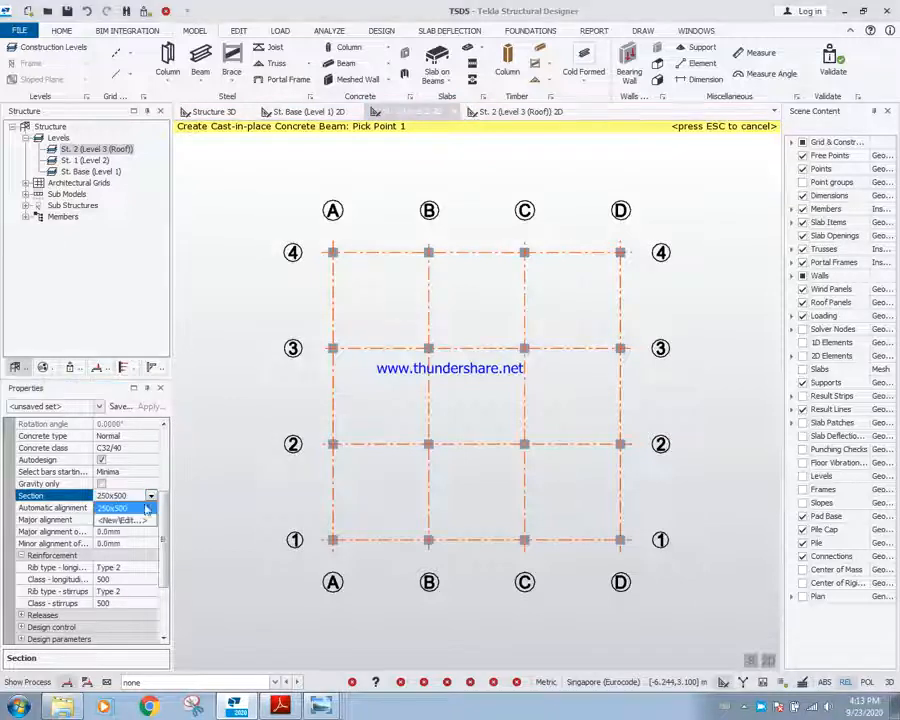
click(130, 518)
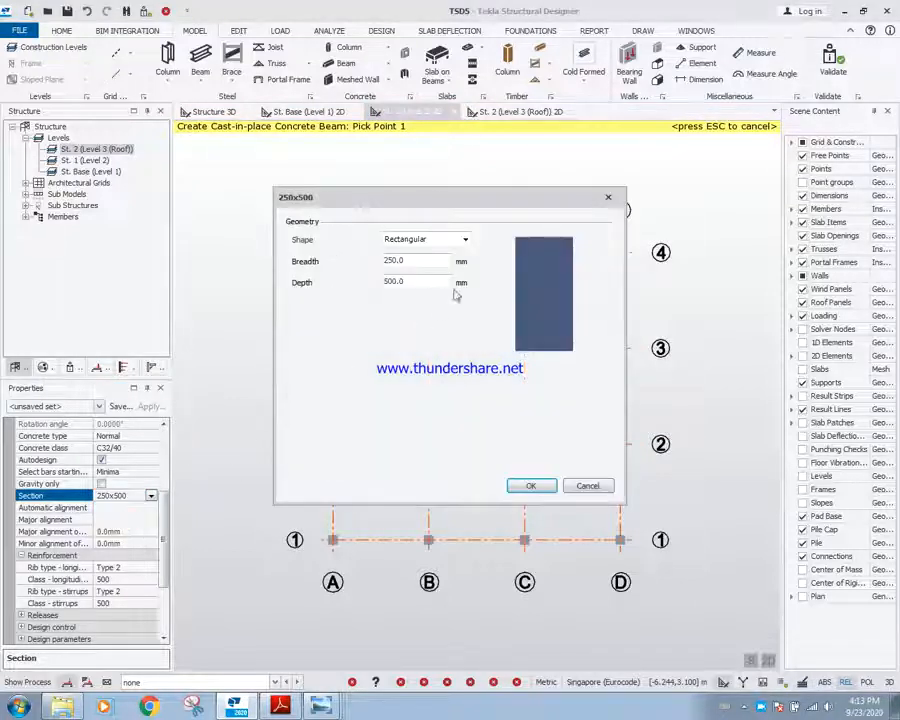
text(400)
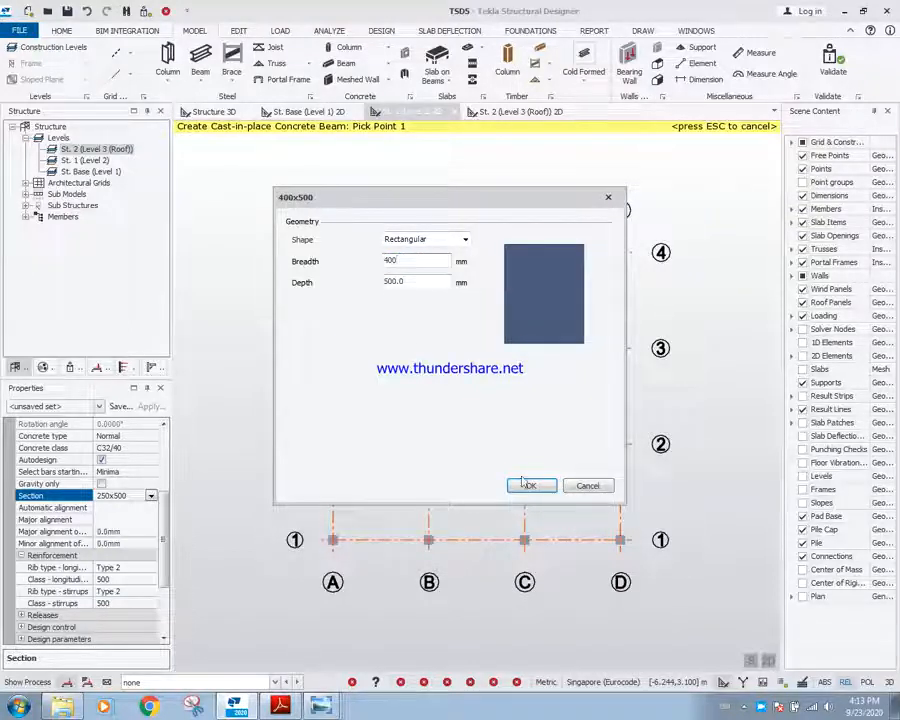
key(Tab)
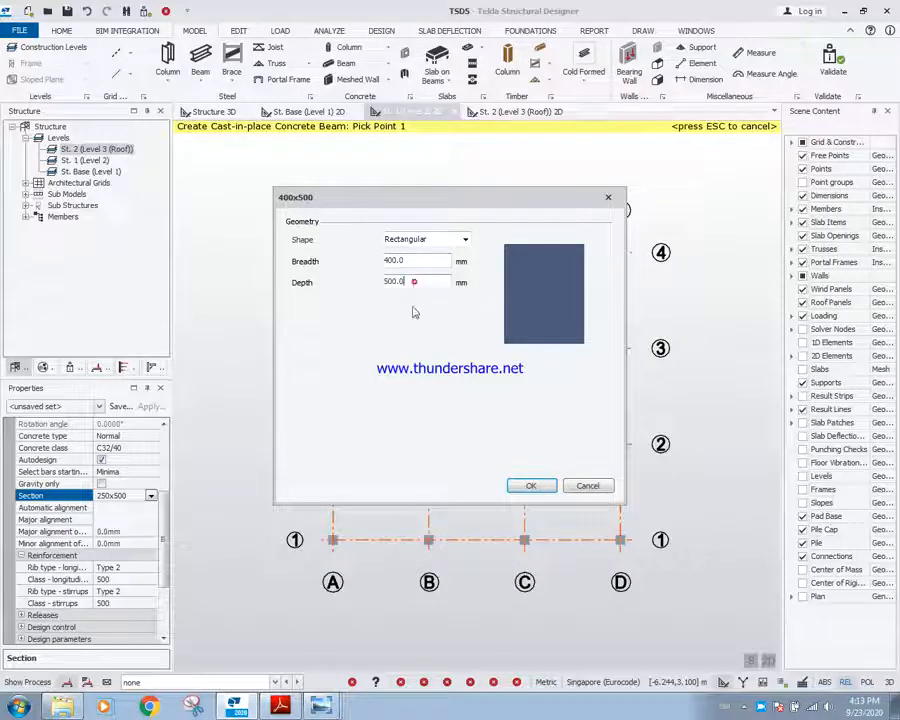
click(531, 487)
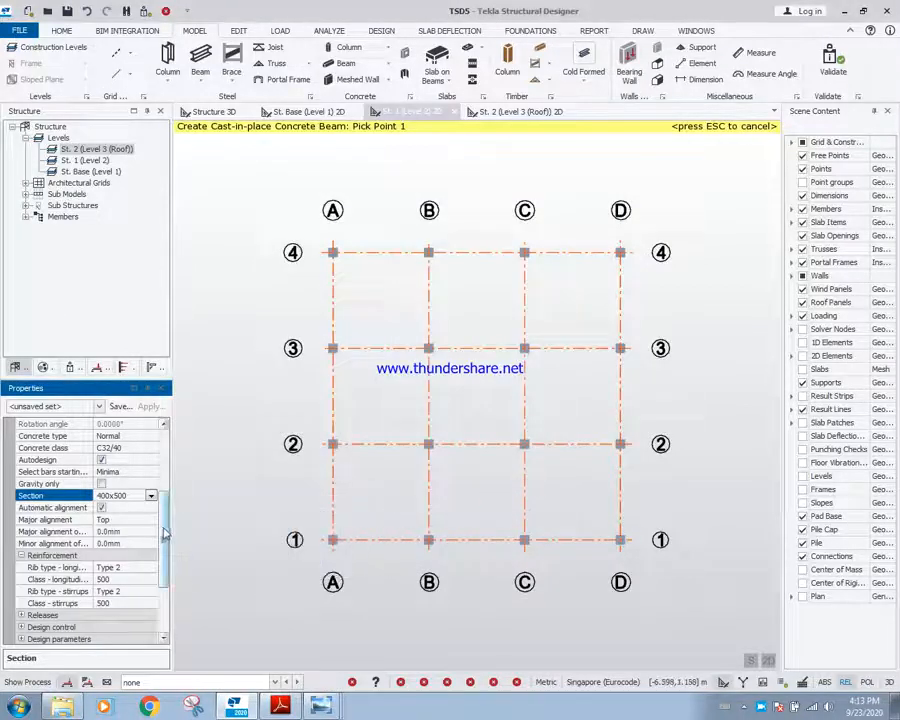
- Review the beam's element, alignment and reinforcement properties, switching automatic alignment off and back on
scroll(166, 533, down, 3)
scroll(167, 533, up, 3)
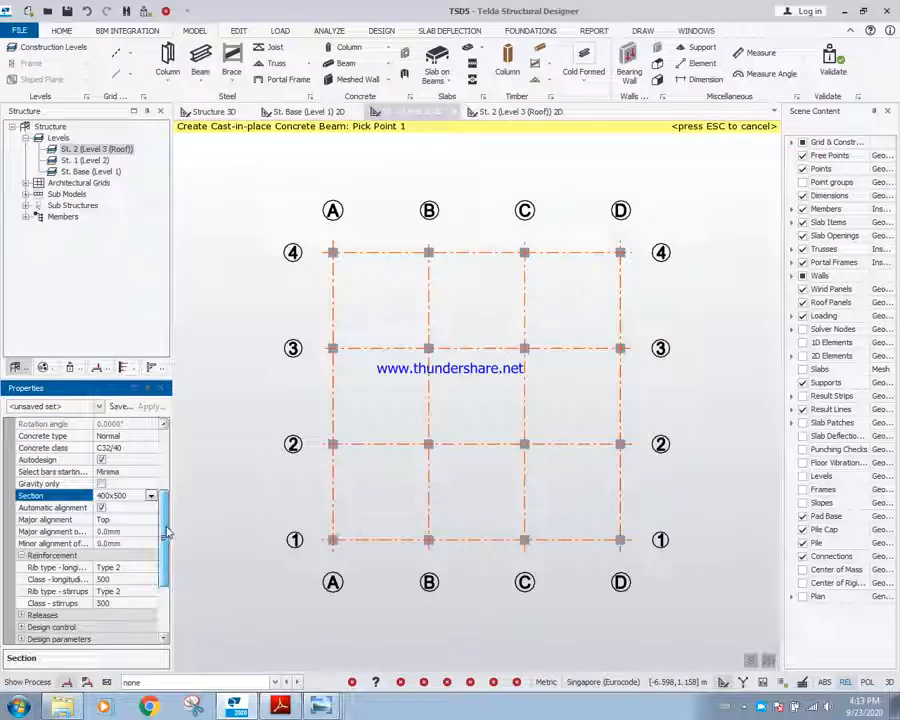
drag(167, 533, 165, 481)
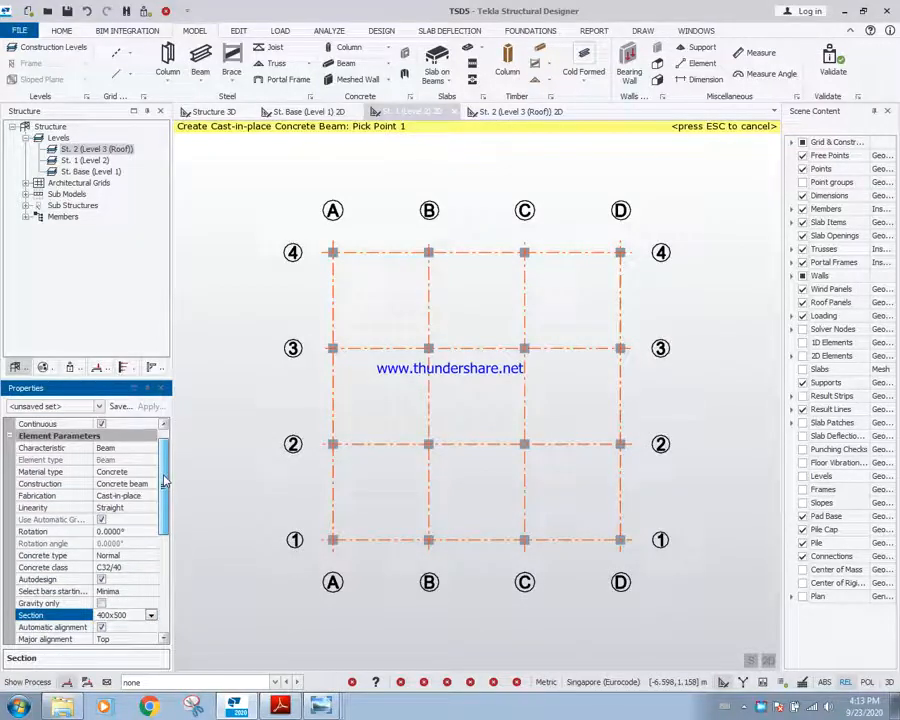
drag(165, 481, 163, 516)
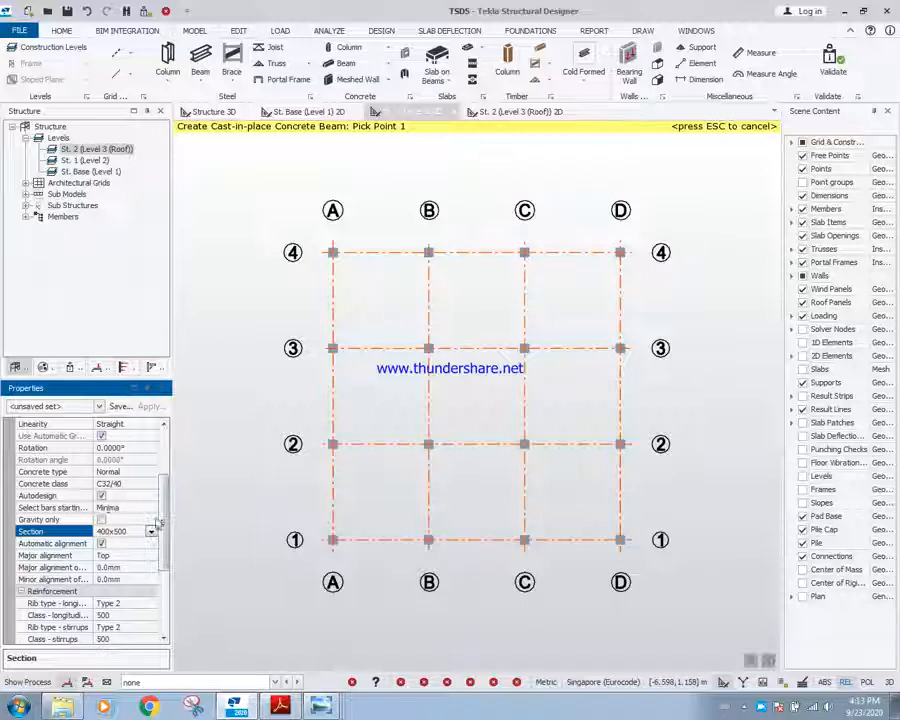
drag(167, 509, 168, 530)
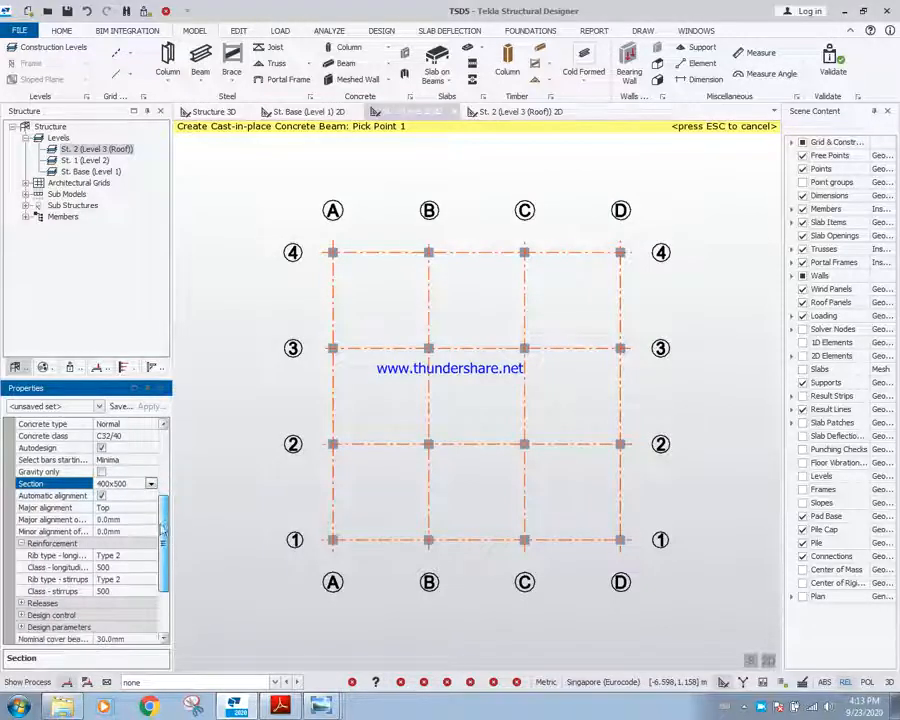
click(102, 497)
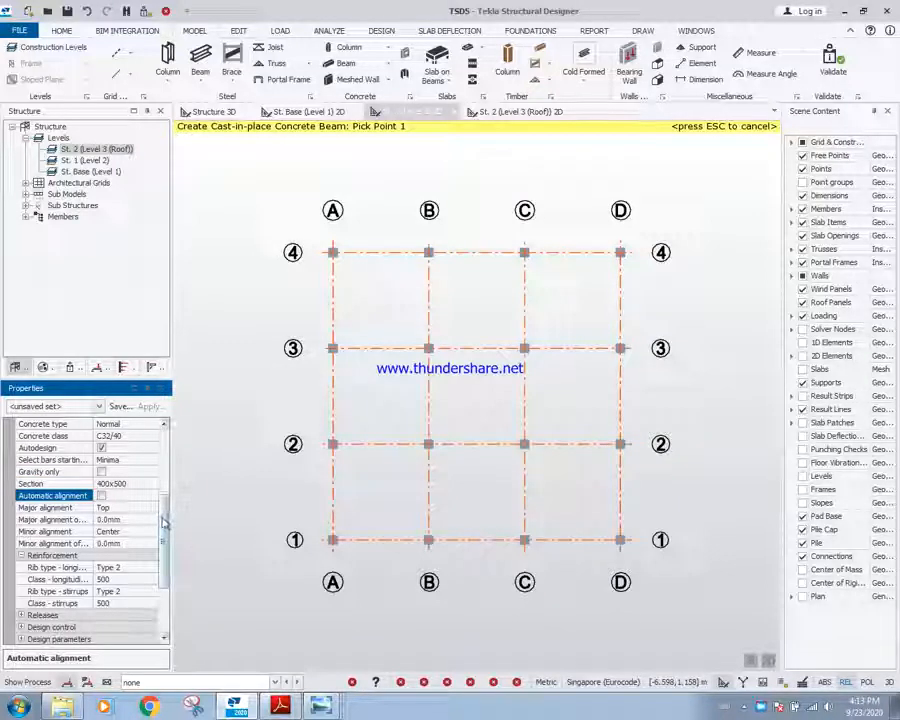
click(101, 497)
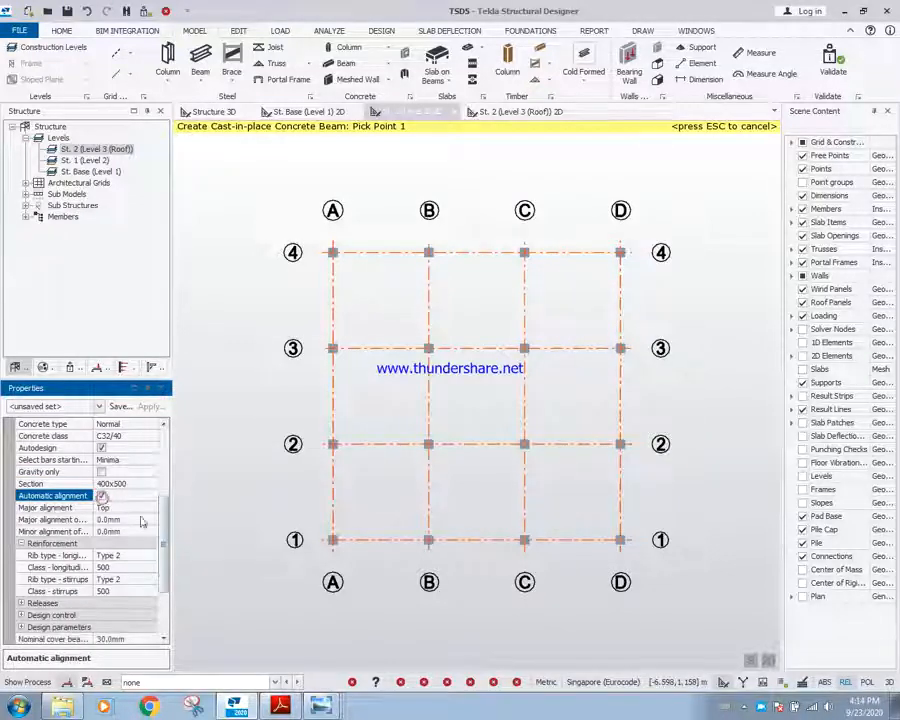
drag(164, 522, 164, 450)
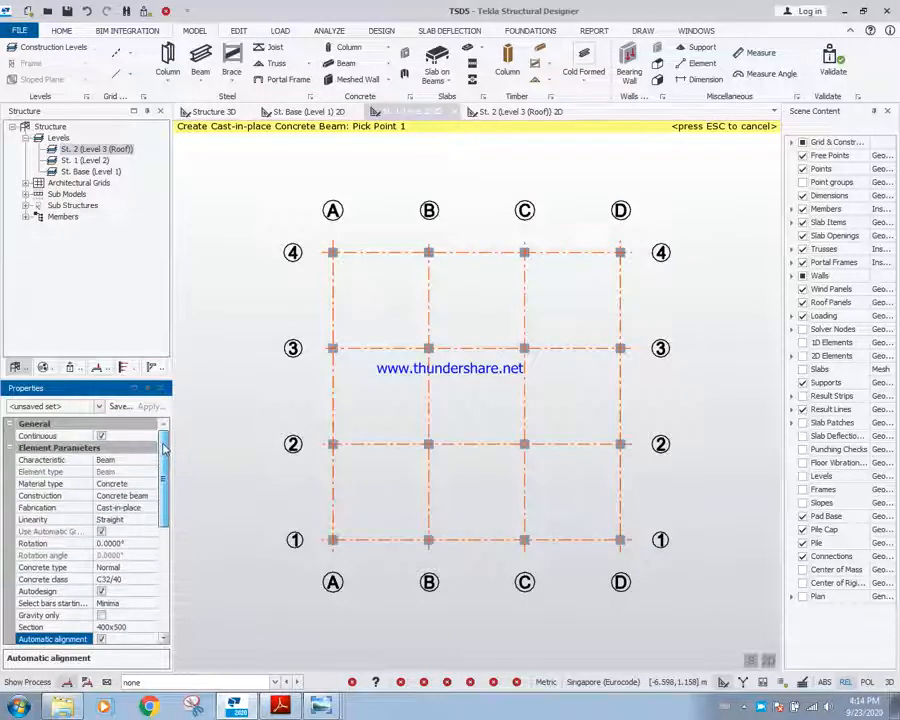
- Save the beam properties as a property set named BEAM 400X500 and select it for the new beams
click(117, 407)
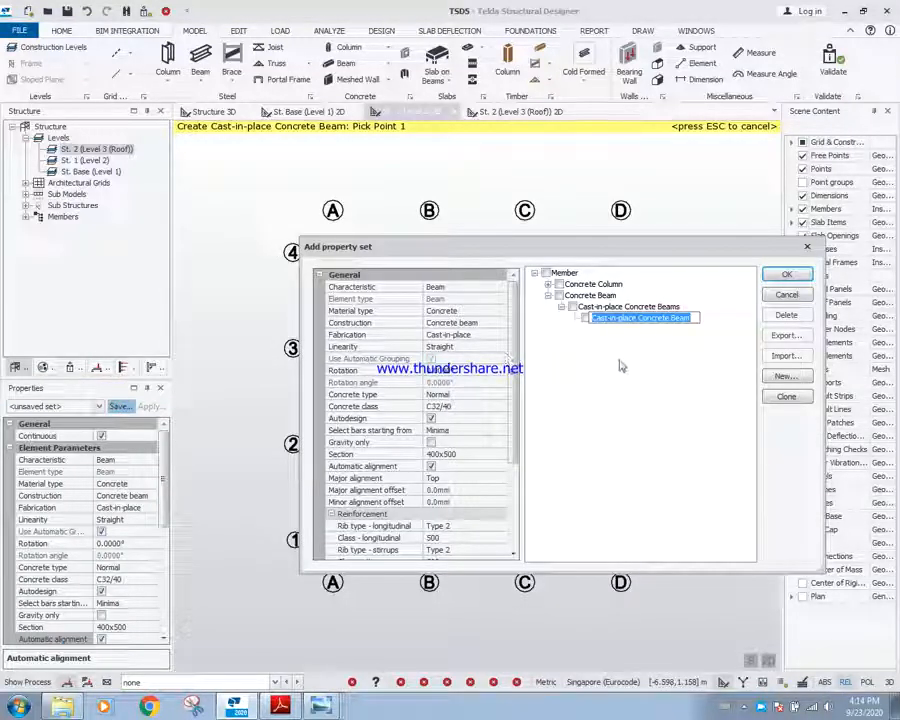
text(B)
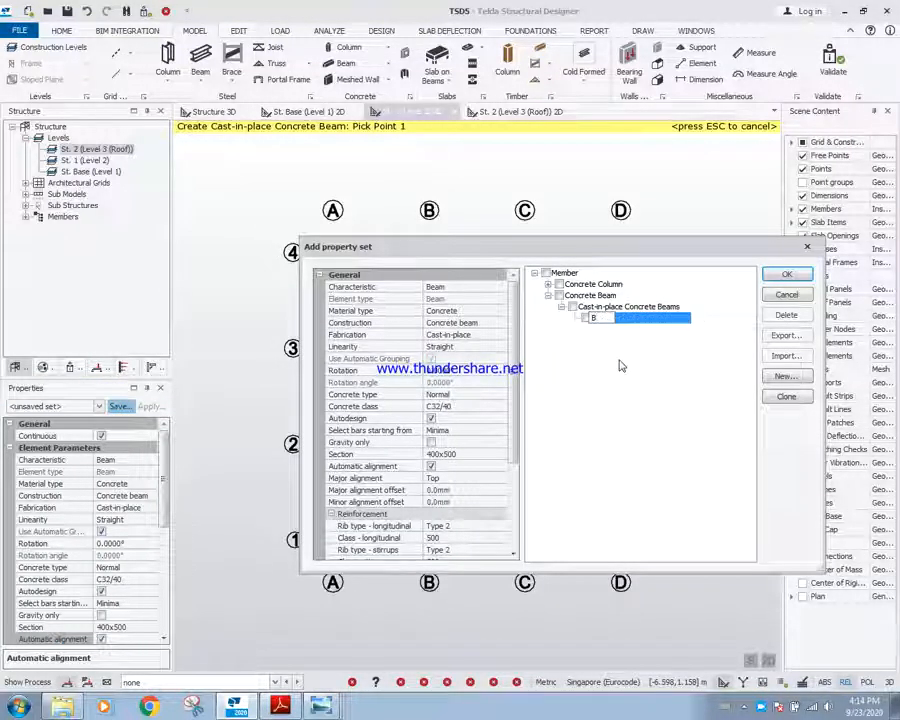
text(EAM)
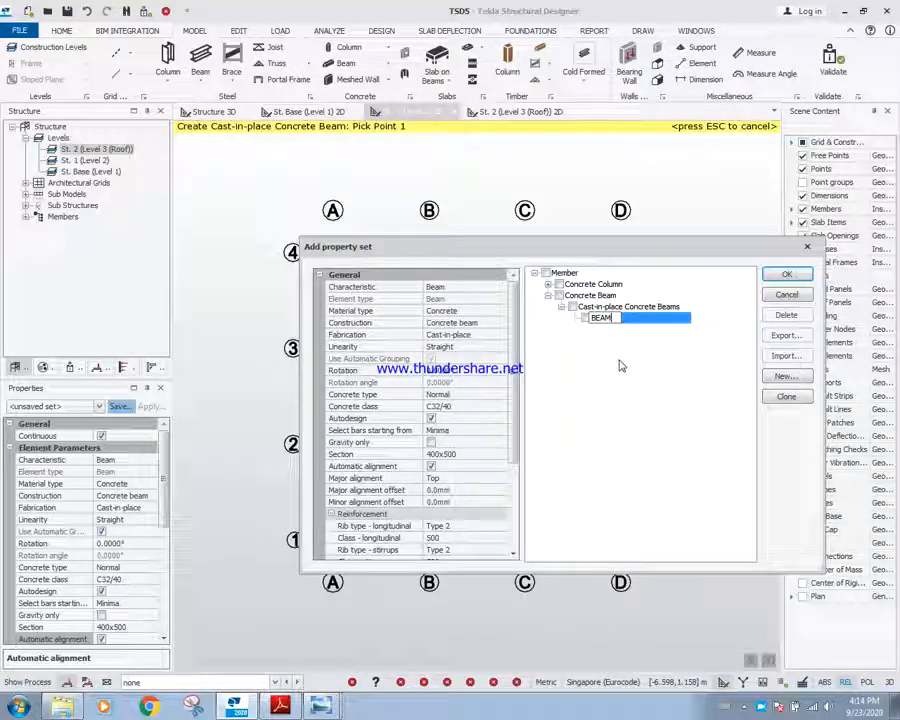
text(_)
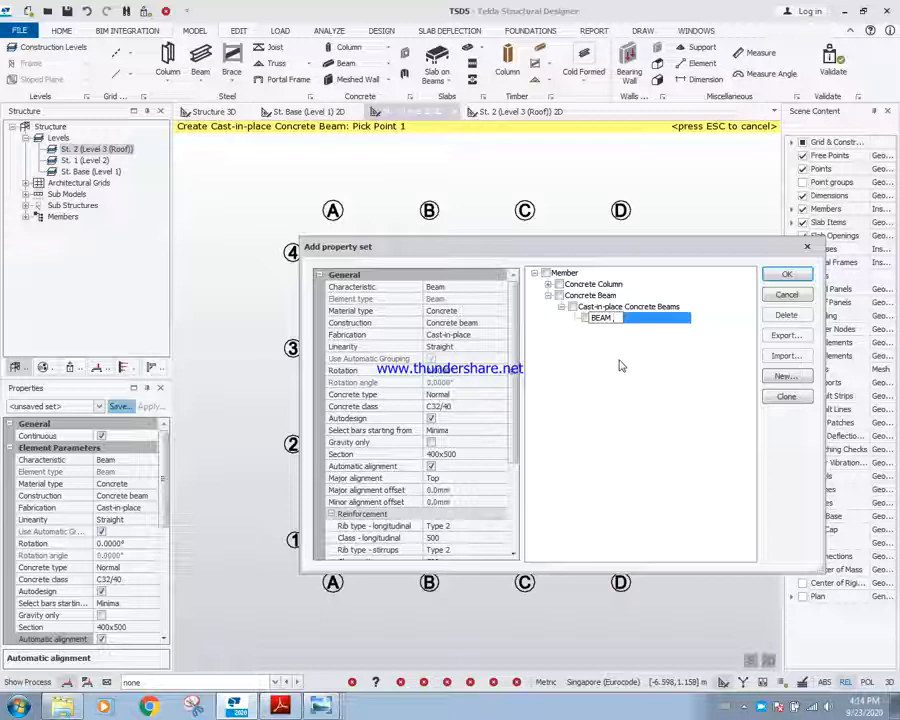
text(400X500)
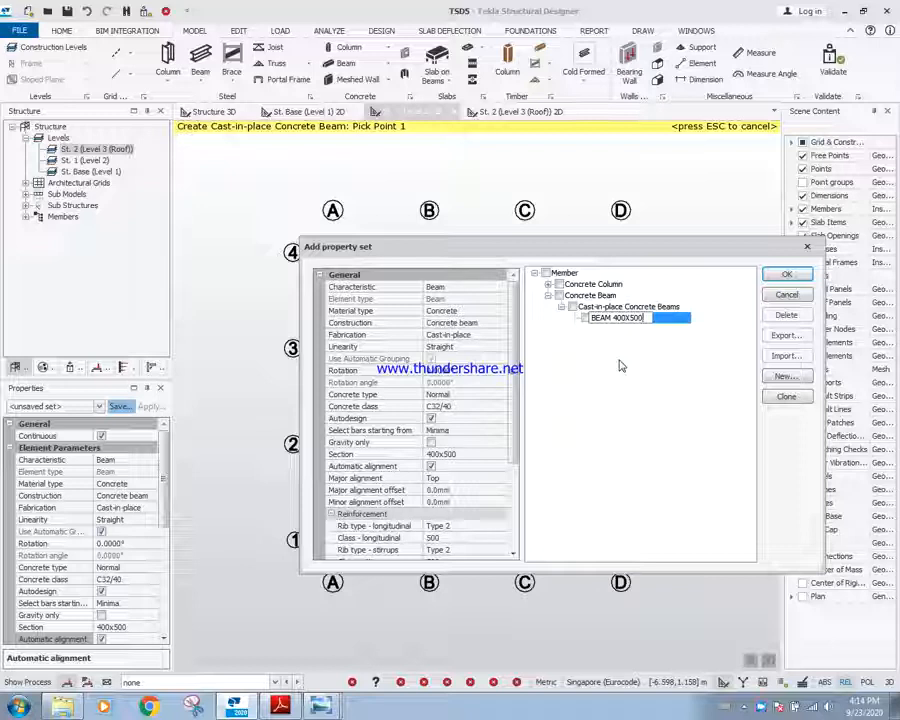
click(784, 275)
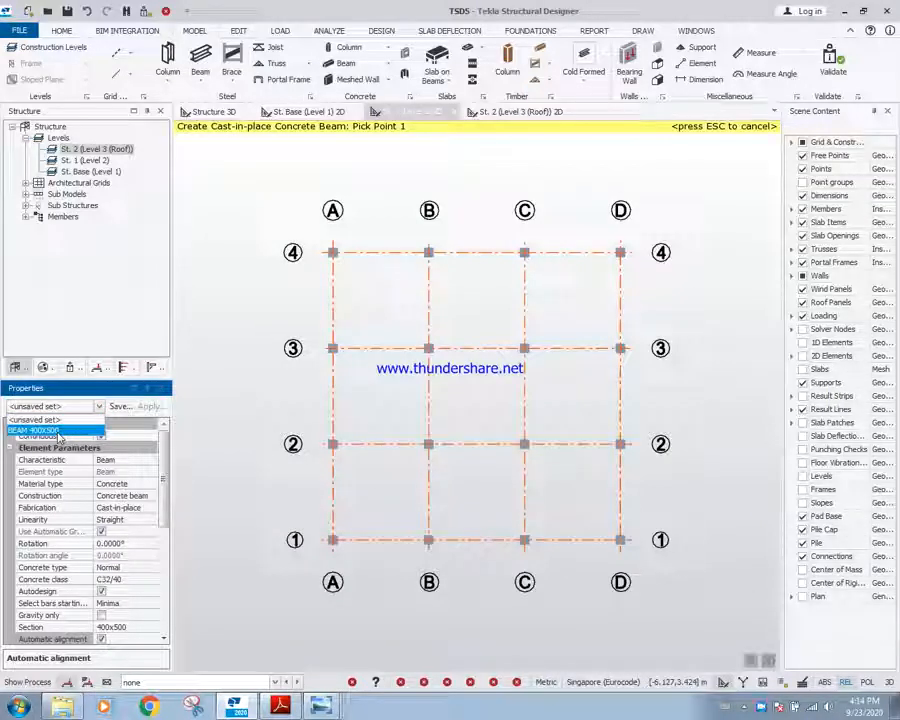
click(57, 432)
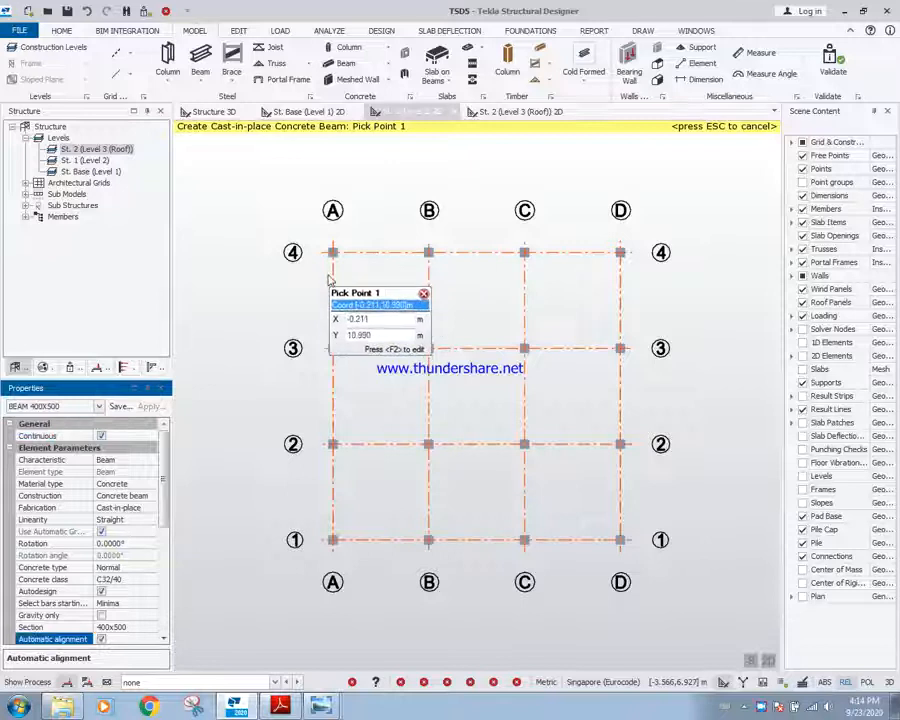
- Place a continuous 400x500 beam along grid line 4 from A through B and C to D
click(333, 252)
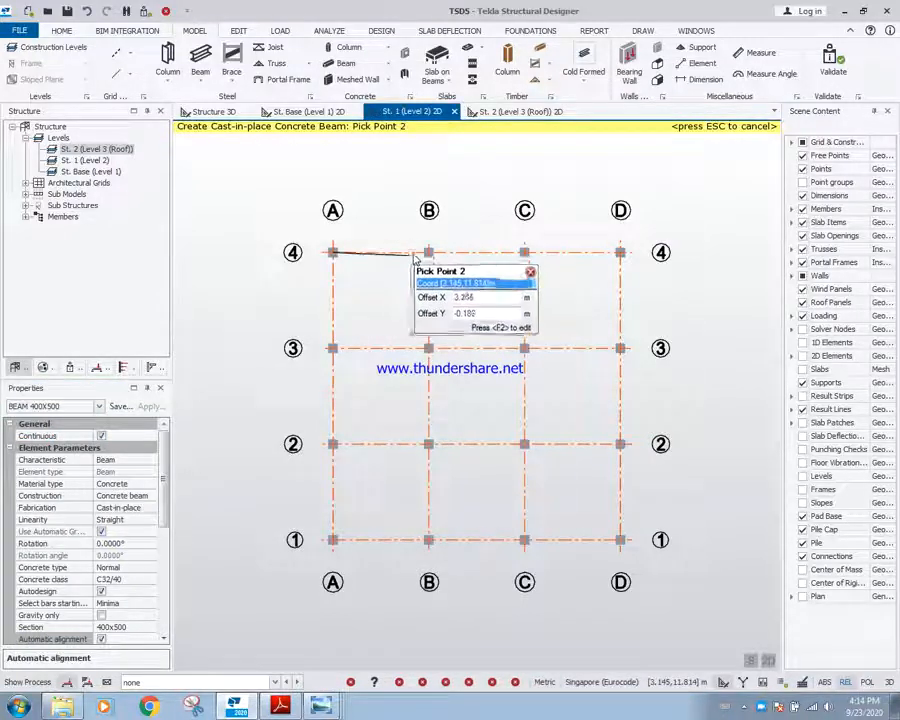
click(428, 252)
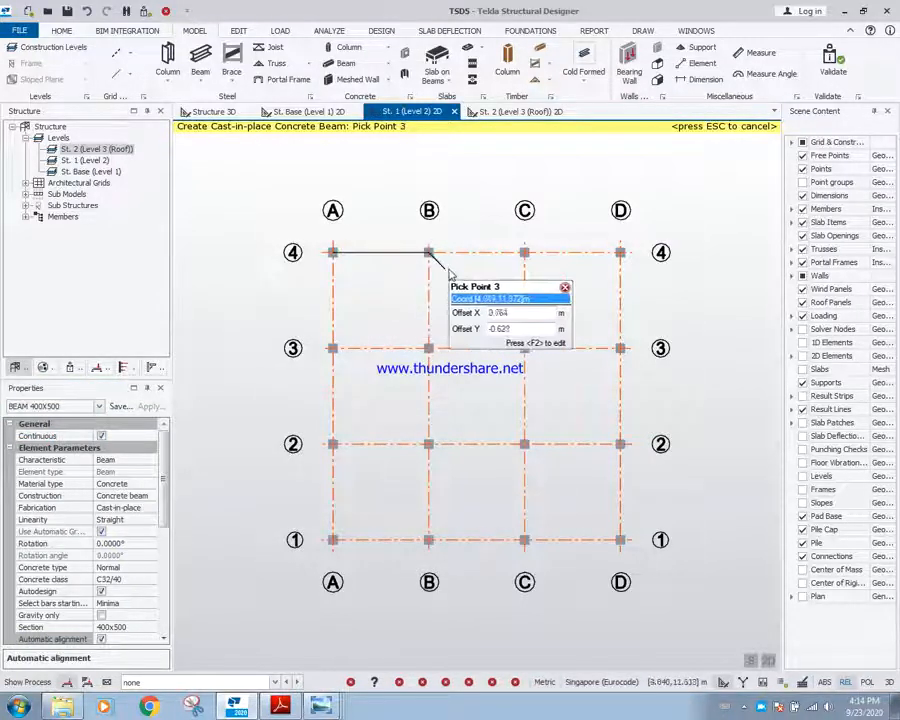
click(524, 252)
click(619, 252)
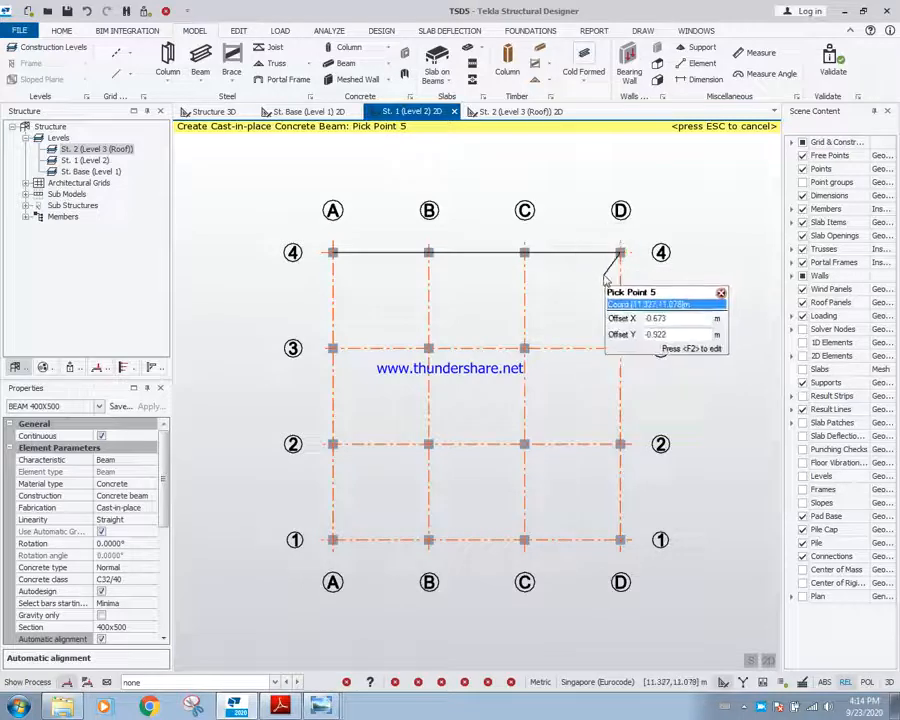
key(Escape)
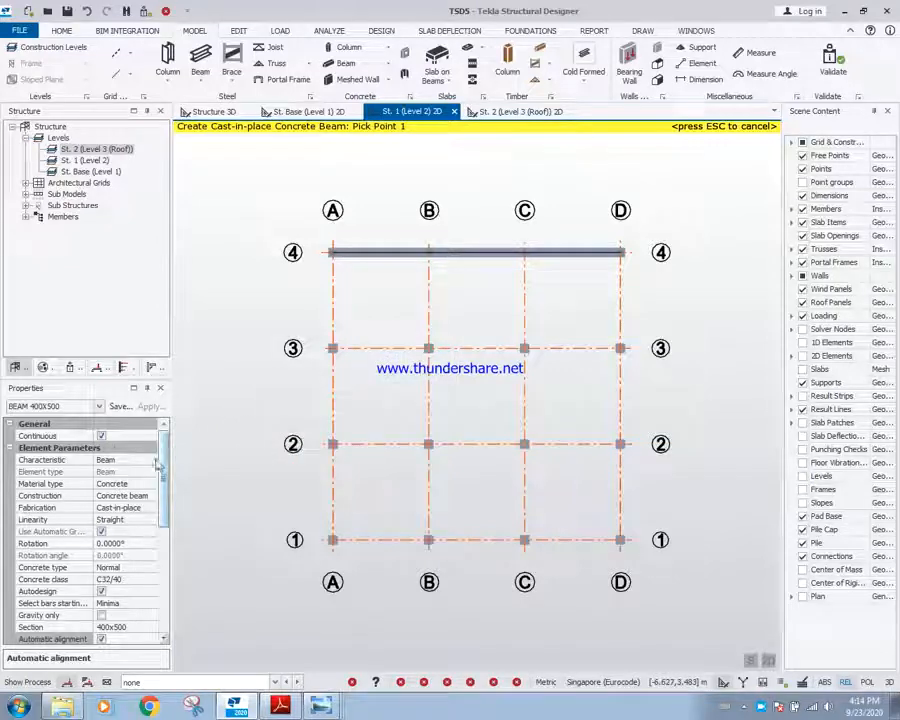
- Turn off the Continuous option and place a single-span beam on grid line A from 4 to 3
click(101, 437)
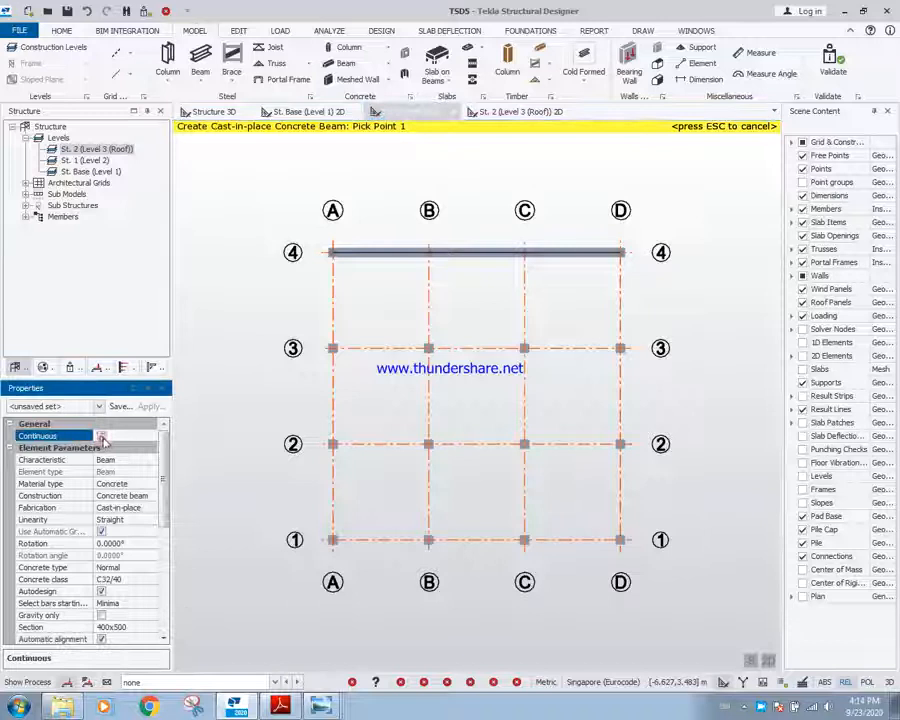
click(333, 252)
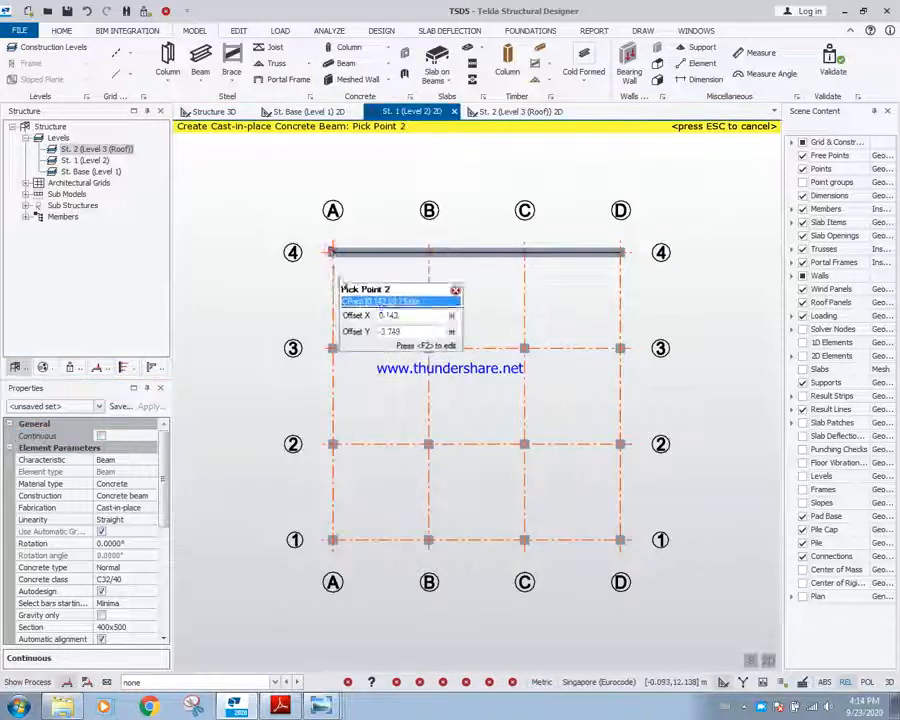
click(333, 348)
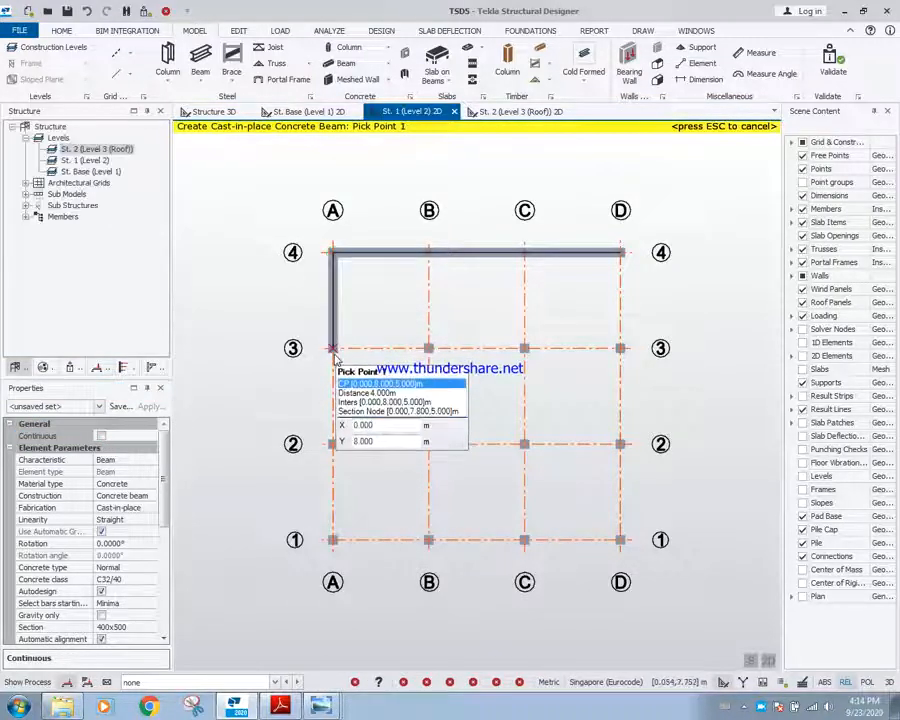
- Place three single-span beams along grid line 3 between A, B, C and D, and one on grid line D from 4 to 3
click(333, 348)
click(428, 348)
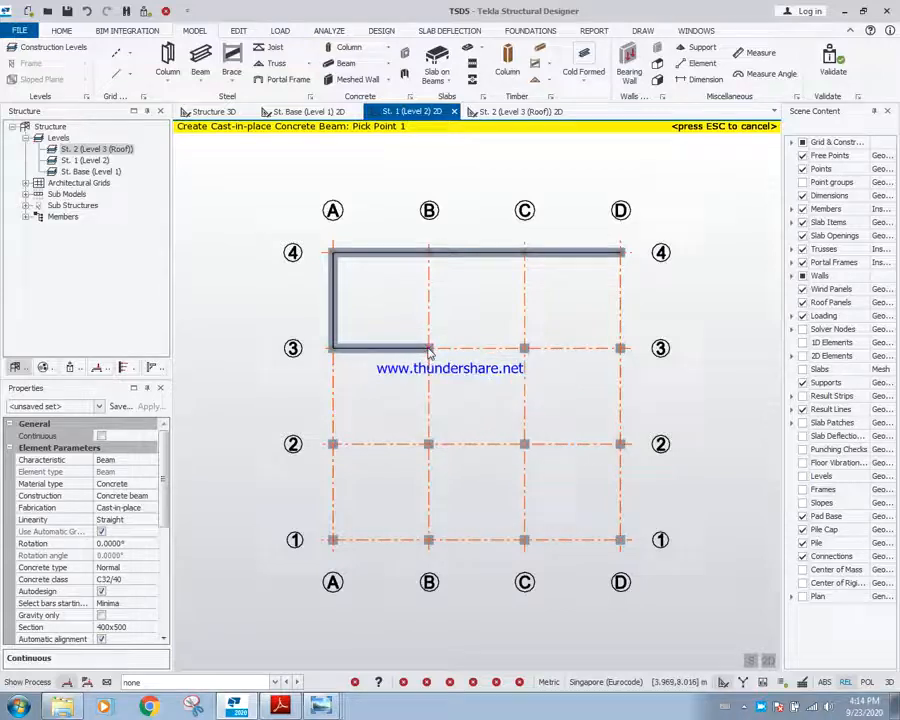
click(428, 348)
click(525, 348)
click(525, 348)
click(620, 348)
click(620, 252)
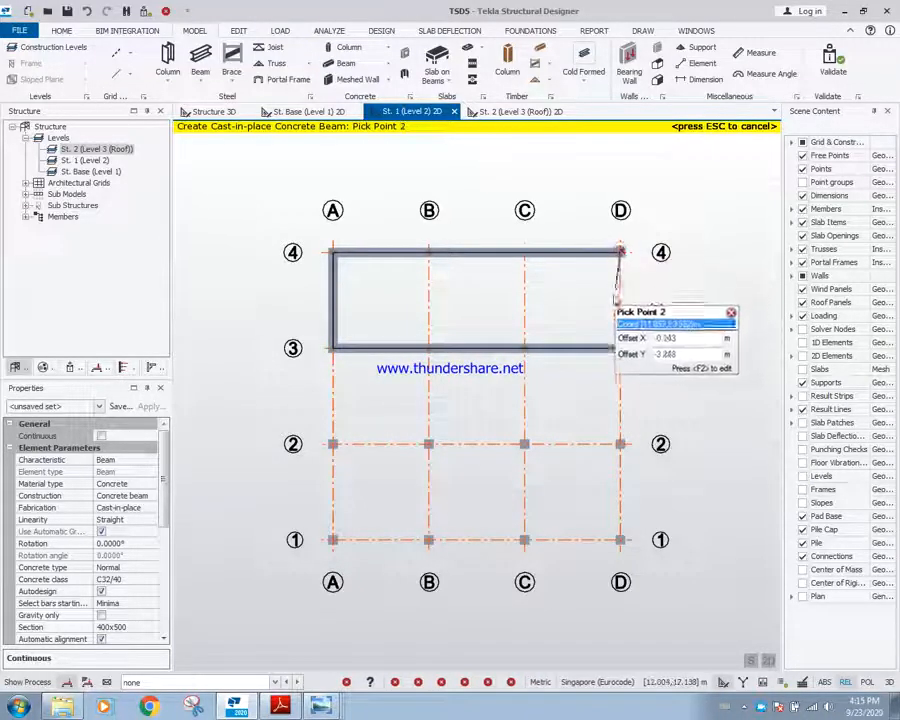
click(620, 348)
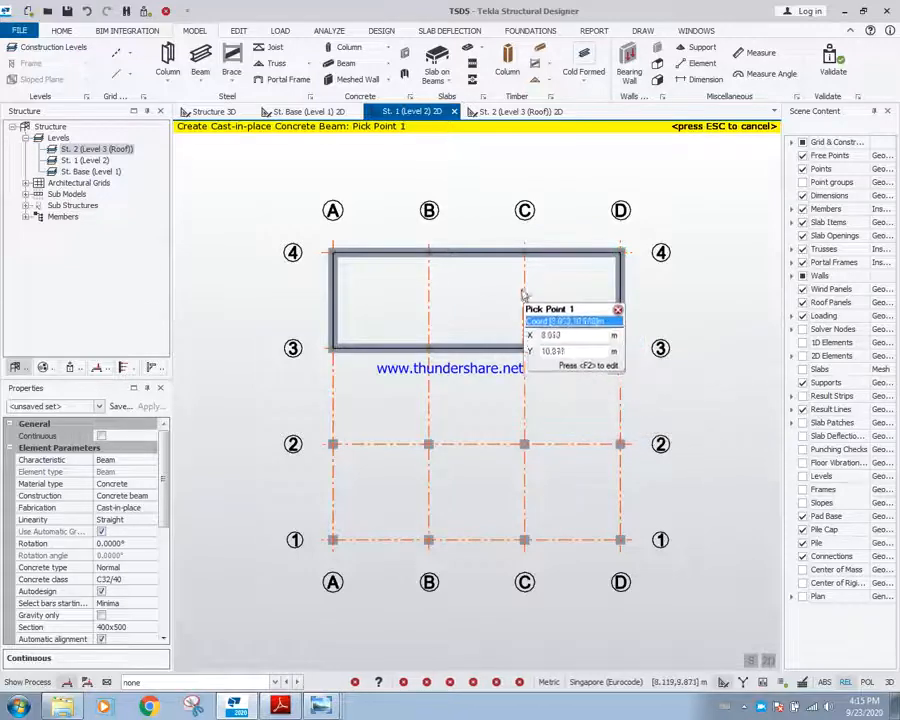
- Place single-span 400x500 beams on grid lines C and B, each from 4 to 3
click(525, 252)
click(525, 348)
click(429, 252)
click(429, 348)
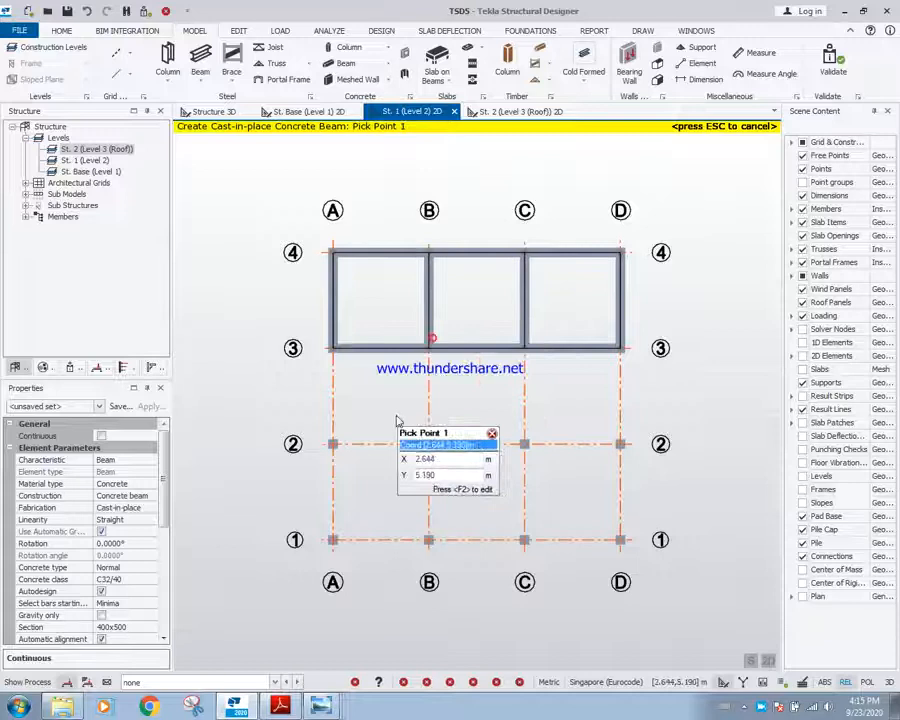
- Fill the remaining Level 2 grid segments from line 3 down to line 1 with single-span beams in one window selection, and check the 3D structure
drag(249, 305, 707, 590)
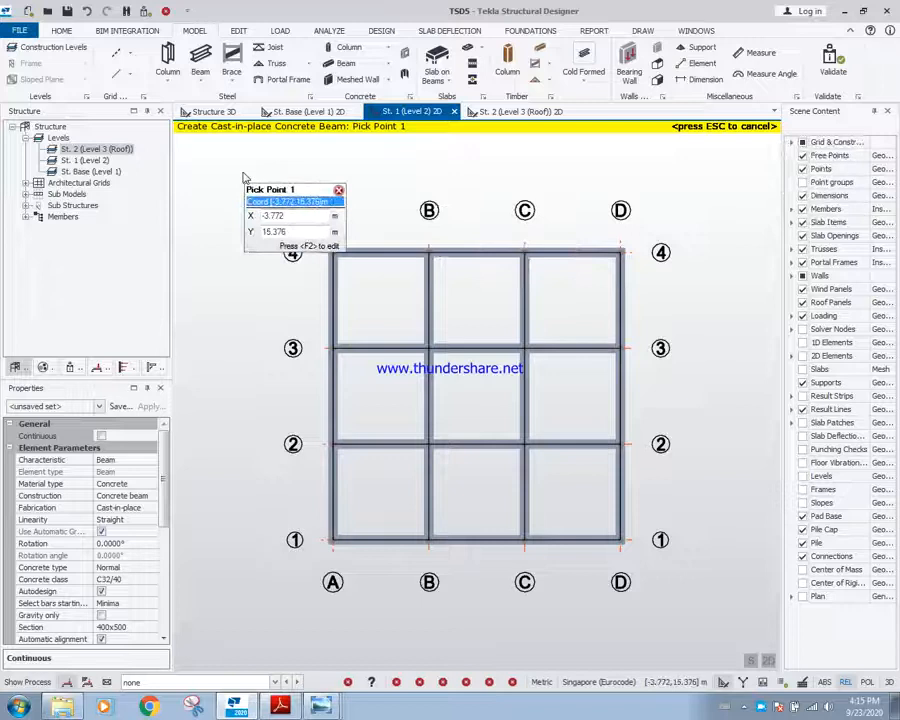
key(Escape)
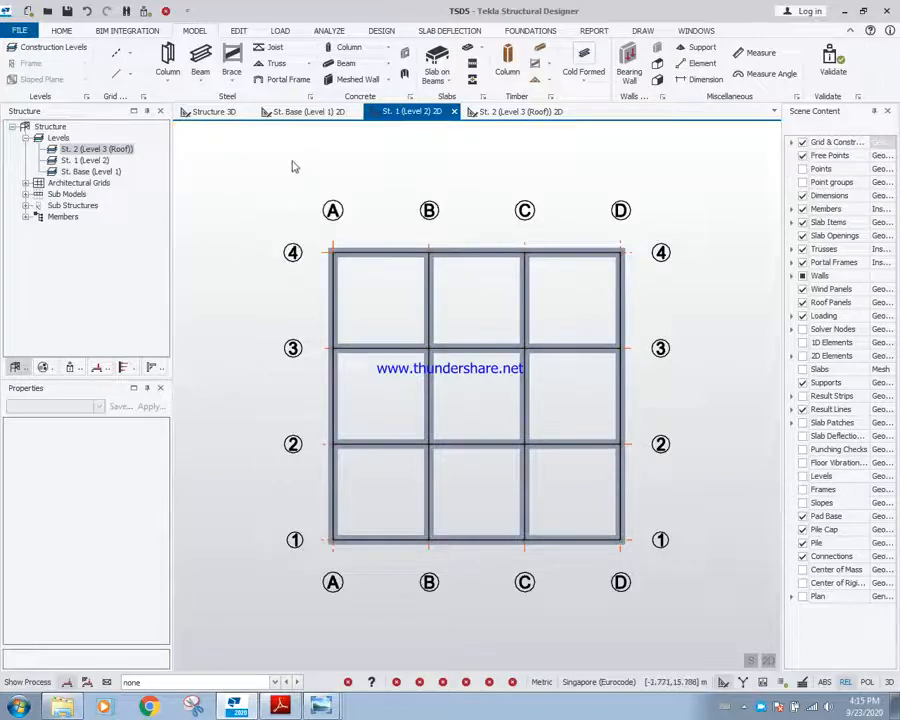
click(212, 112)
middle_drag(526, 482, 498, 469)
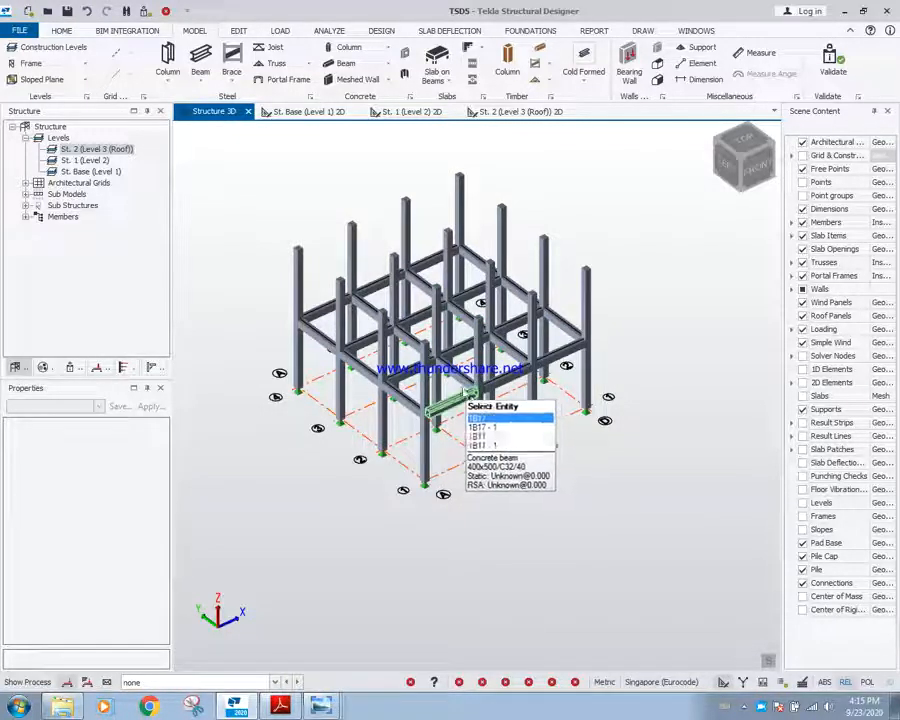
- On St. 2 (Level 3 (Roof)), place continuous beams from the BEAM 400X500 property set on all grid lines at once, and check the 3D structure
click(530, 114)
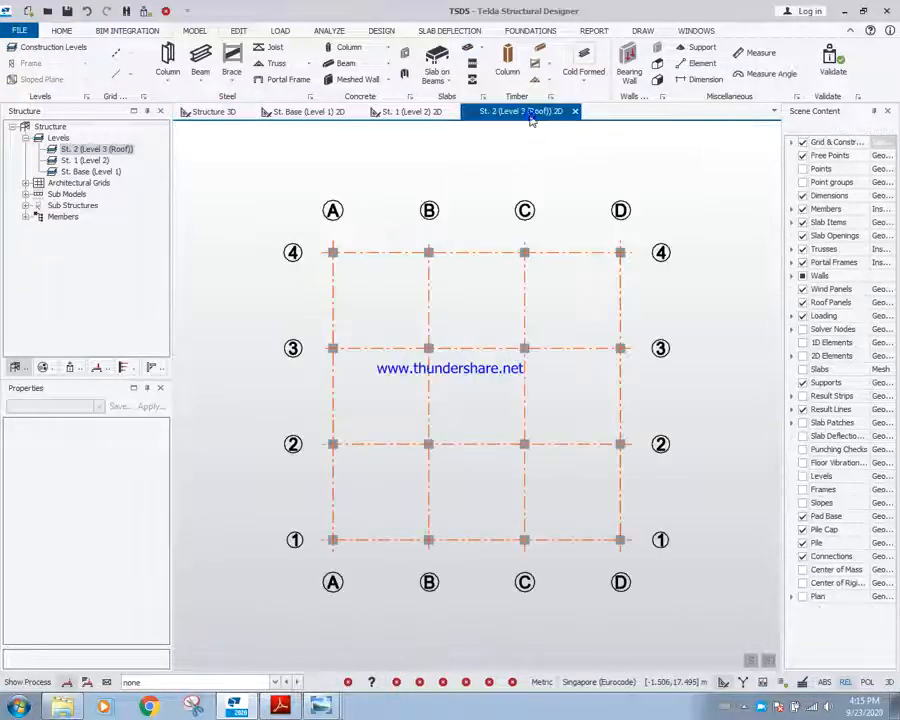
click(344, 64)
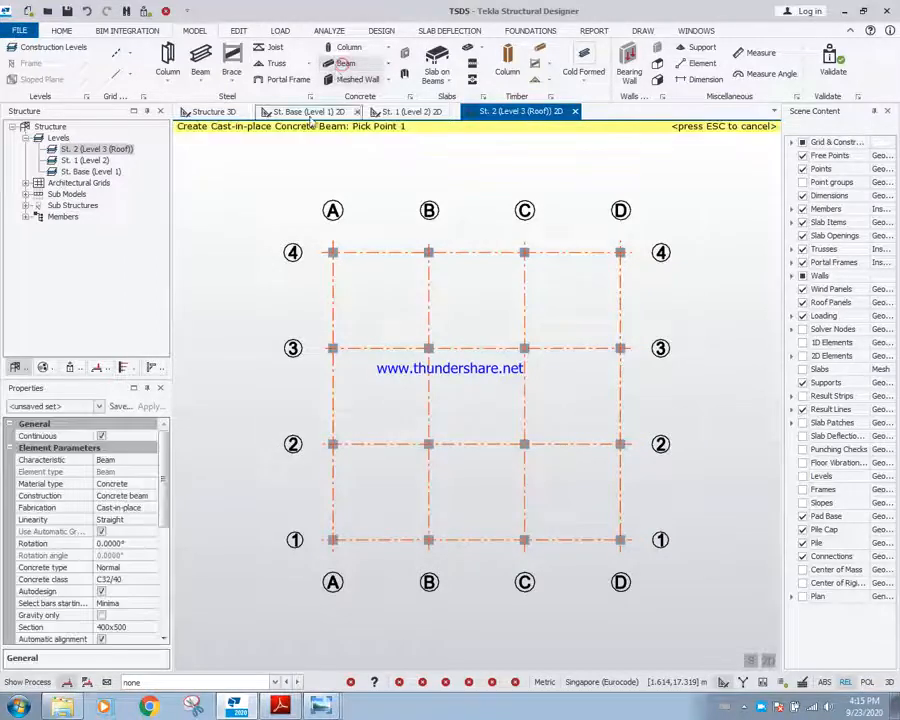
click(100, 407)
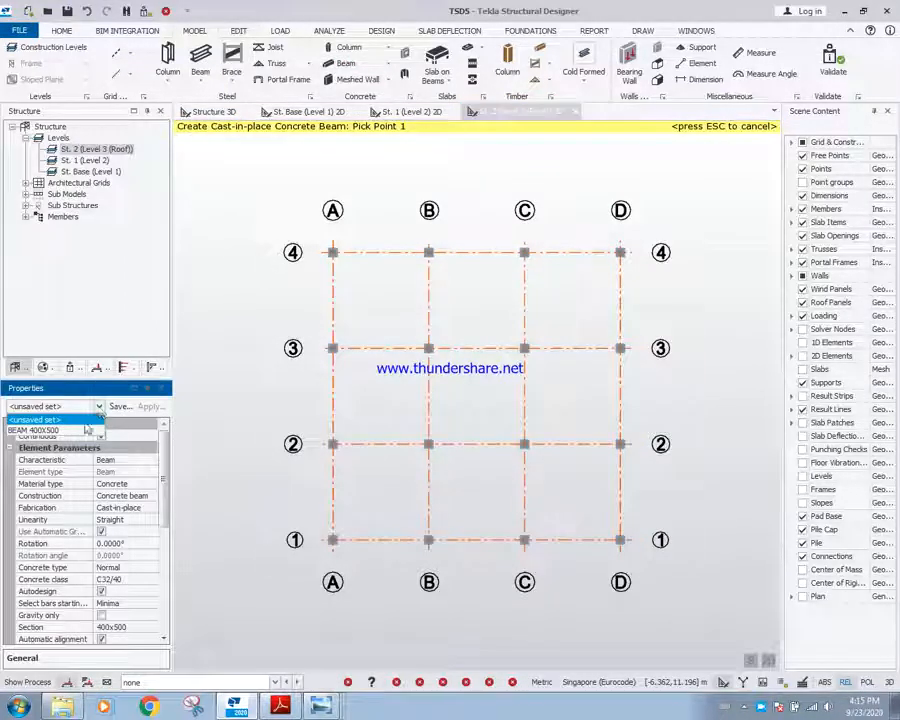
click(67, 432)
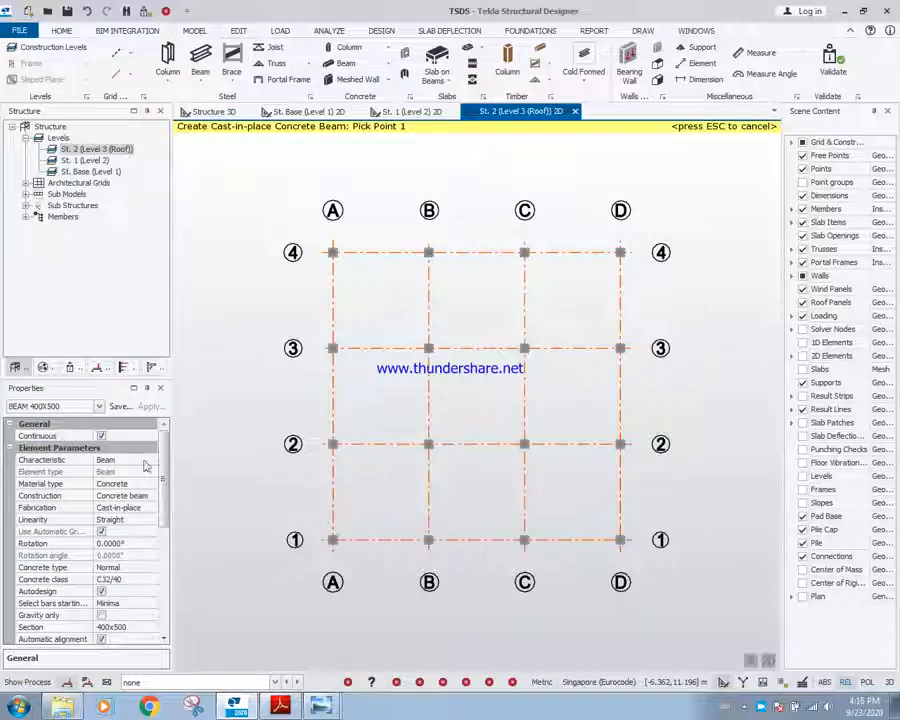
drag(275, 203, 667, 613)
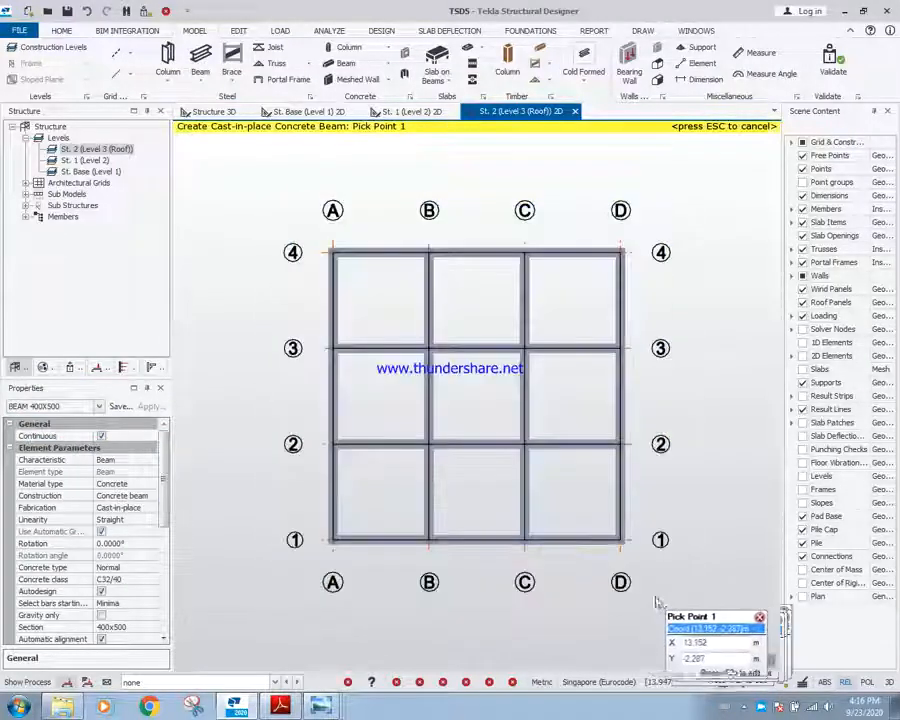
click(213, 111)
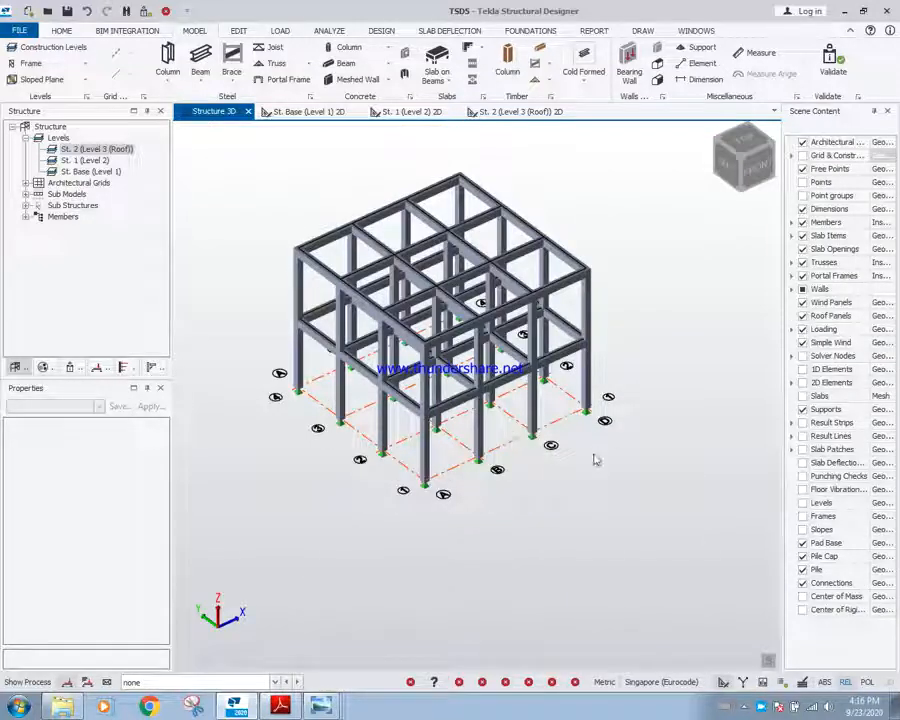
middle_drag(560, 420, 525, 406)
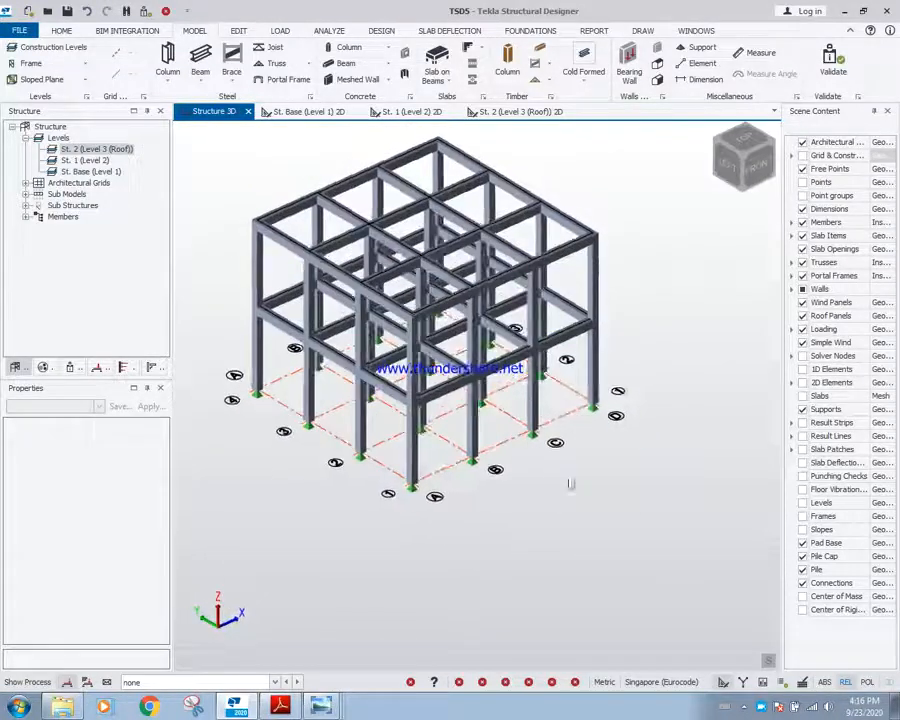
click(761, 706)
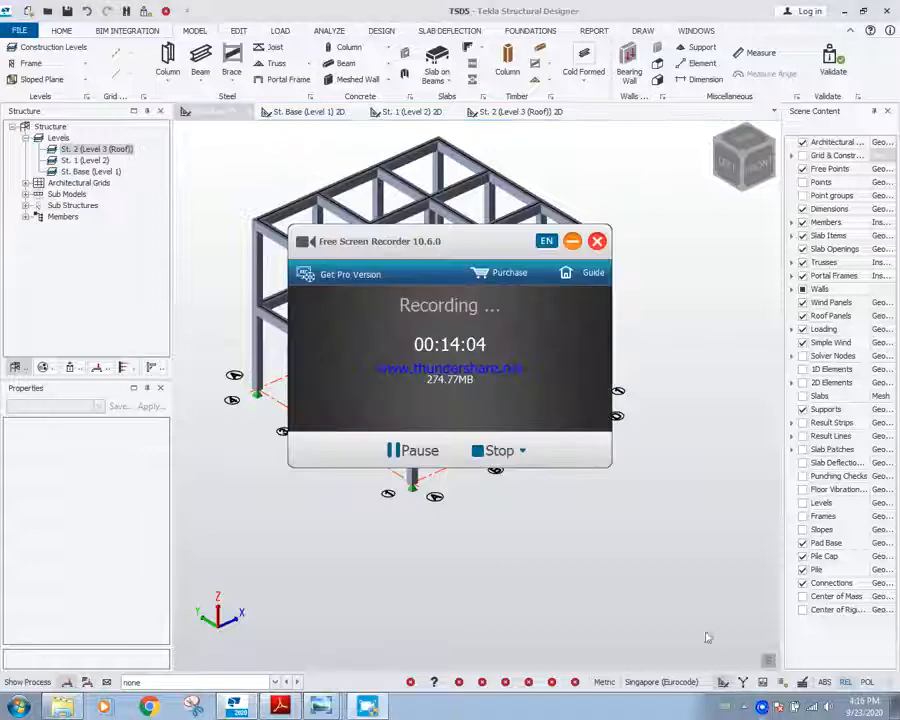